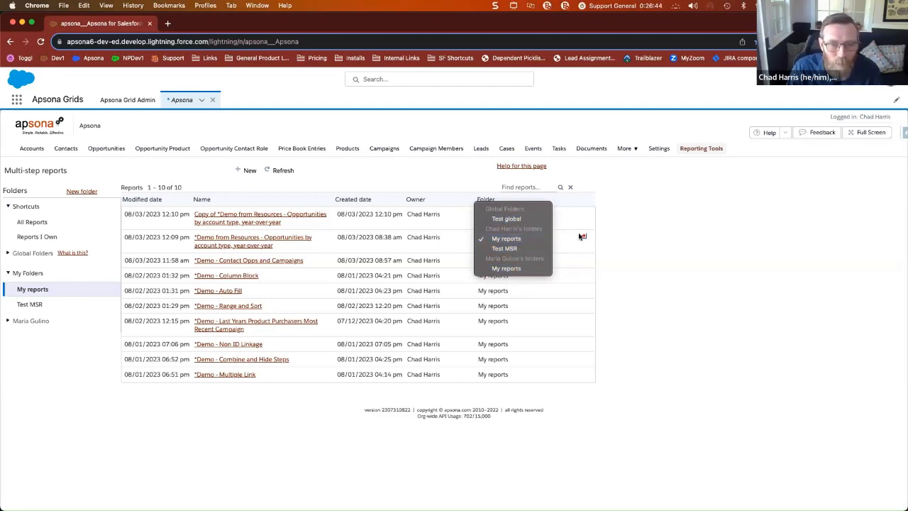
- Sort the multi-step reports by created date and open "*Demo - Combine and Hide Steps" for editing
click(656, 248)
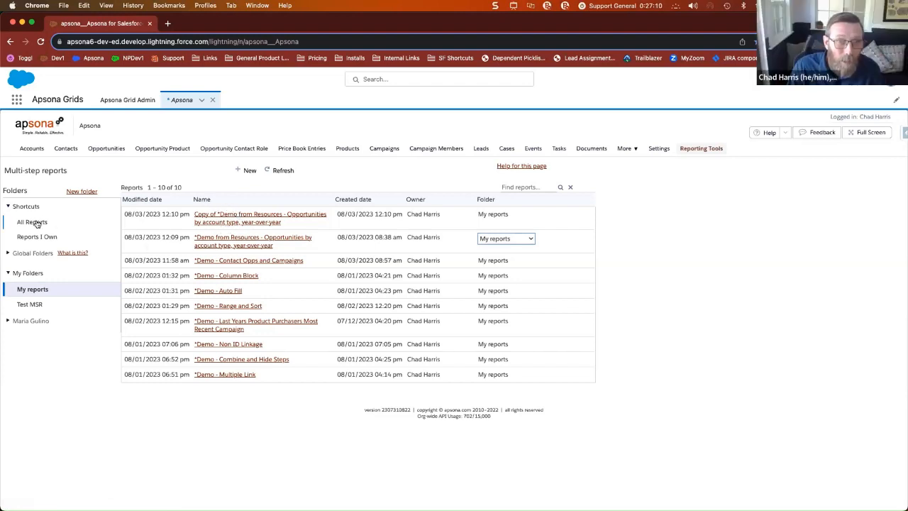
click(358, 201)
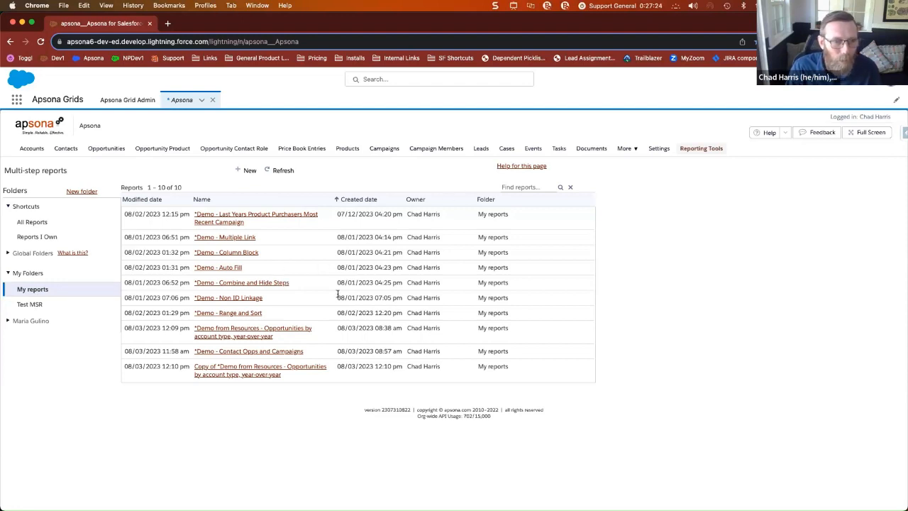
click(266, 283)
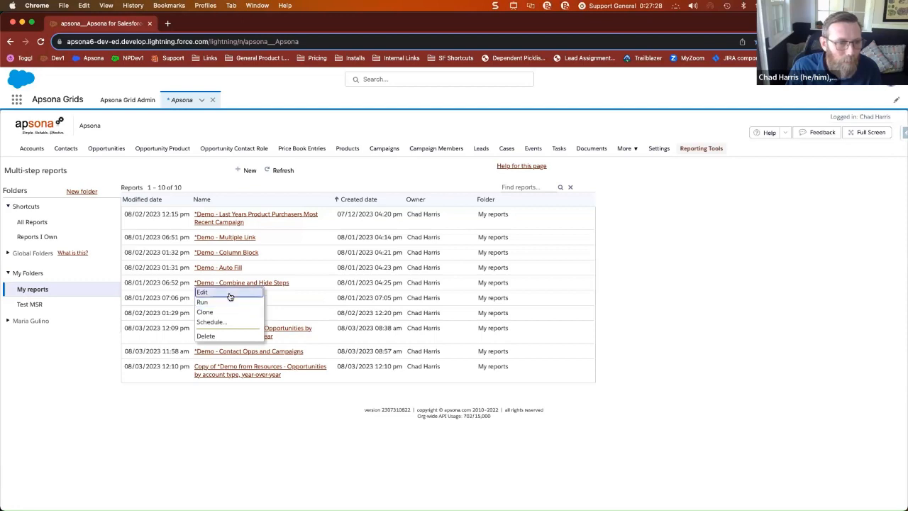
click(229, 292)
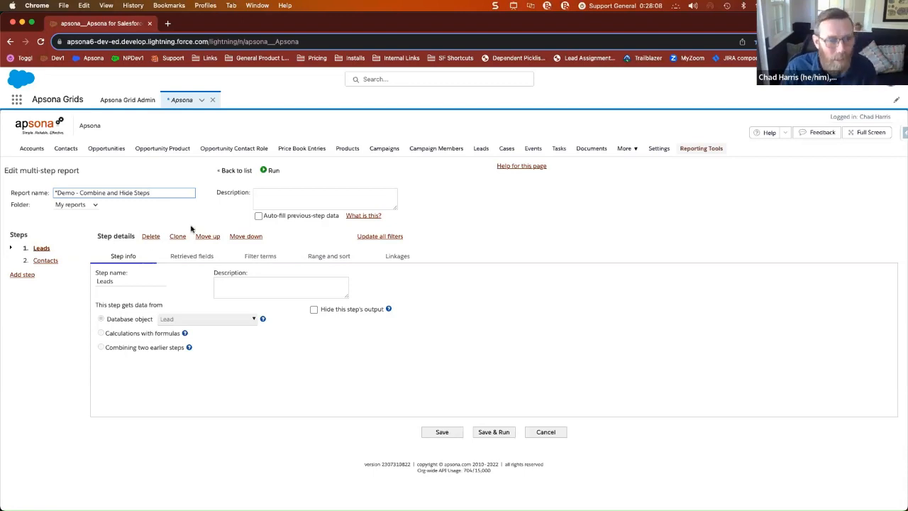
- Examine the retrieved fields and filter terms of the Leads and Contacts steps, and the linkages available for Contacts
click(192, 257)
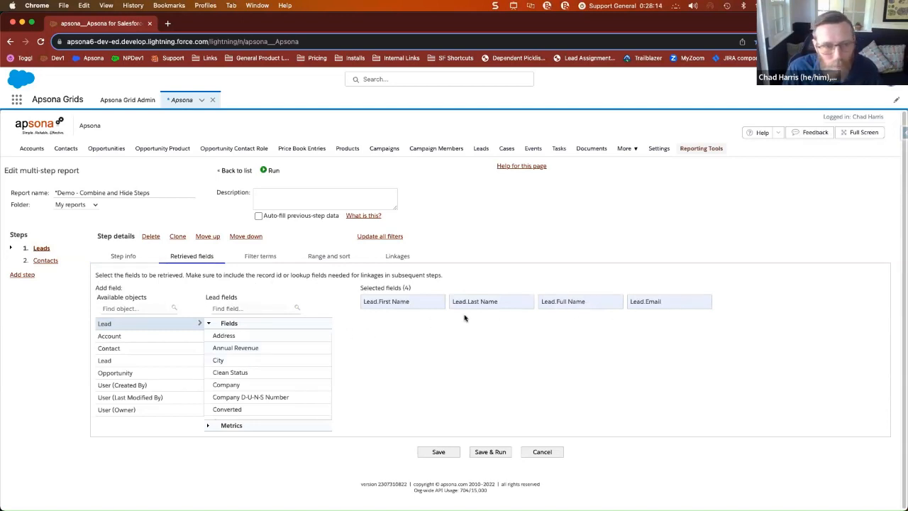
click(261, 258)
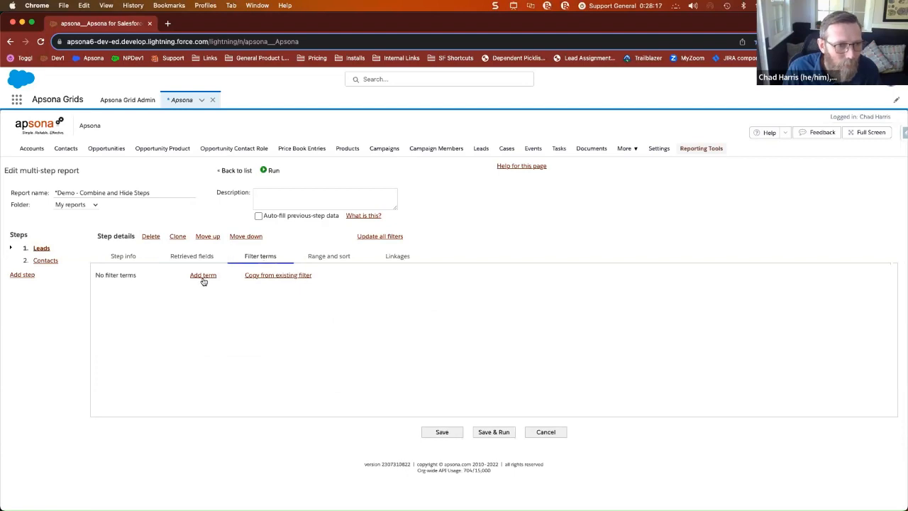
click(41, 261)
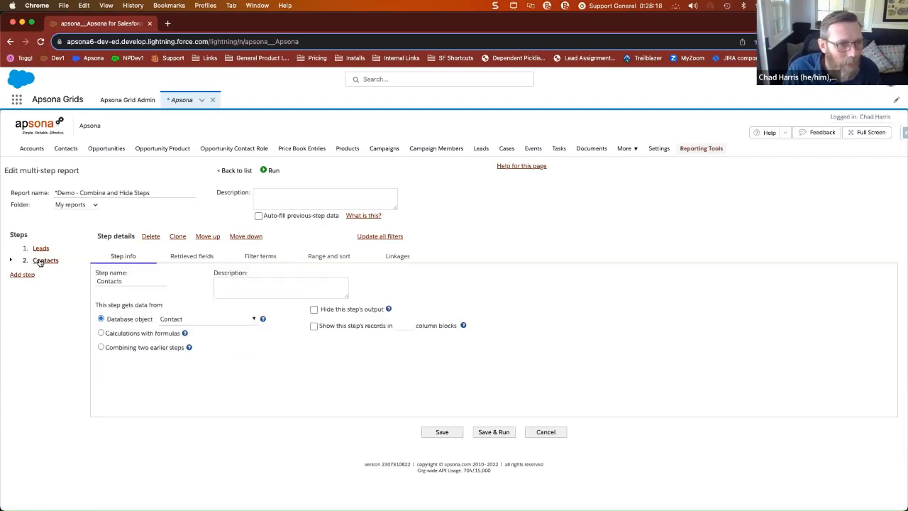
click(194, 257)
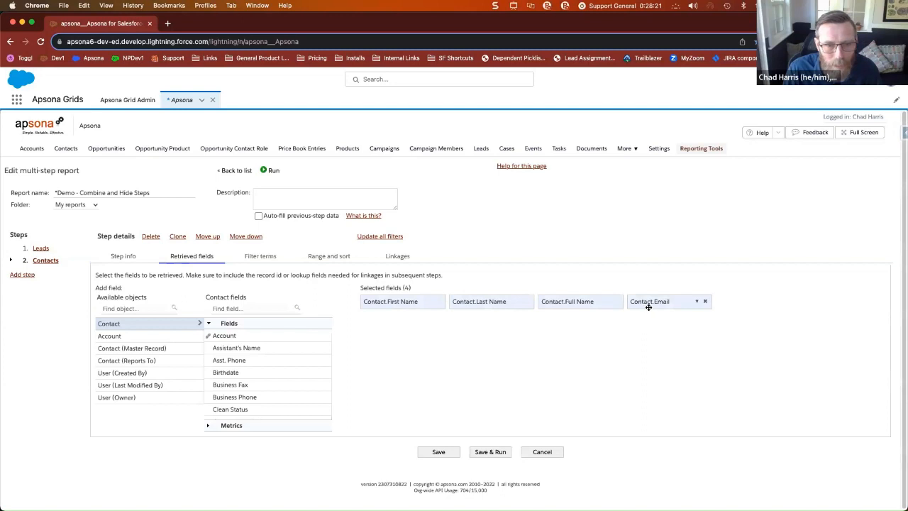
click(261, 257)
click(400, 261)
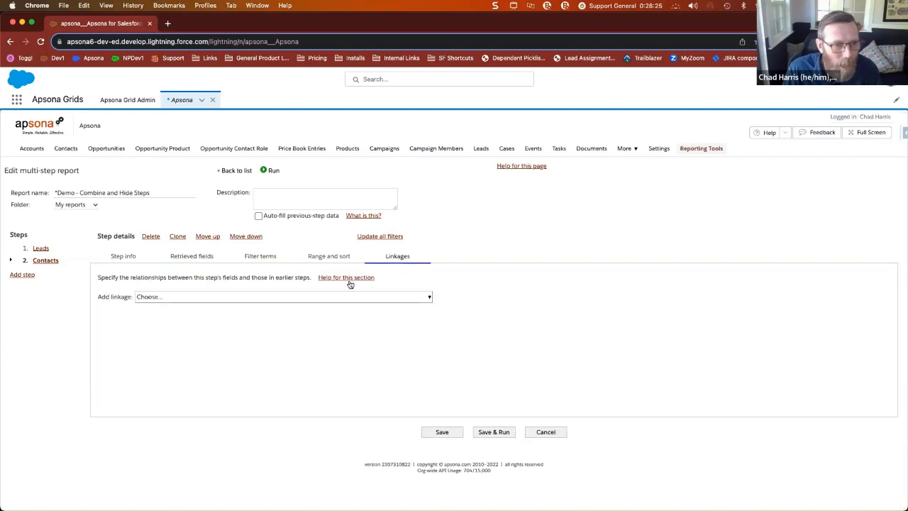
click(383, 297)
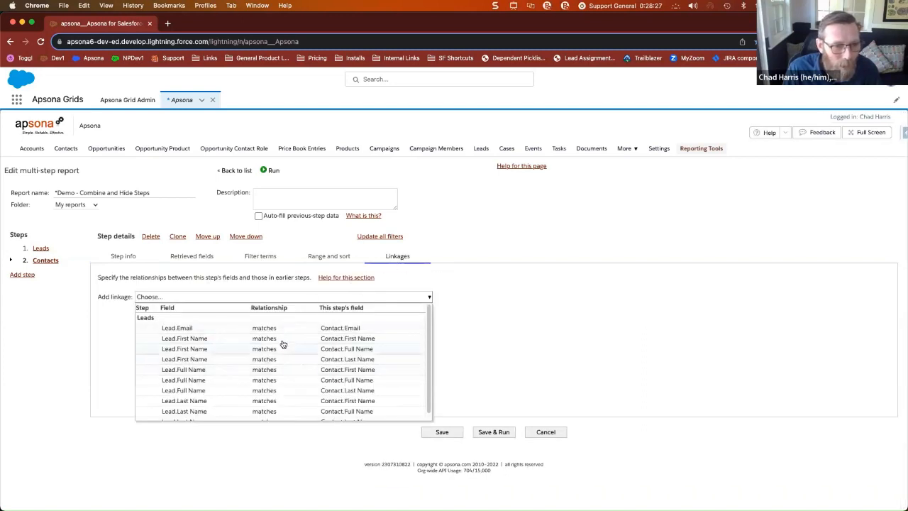
click(511, 300)
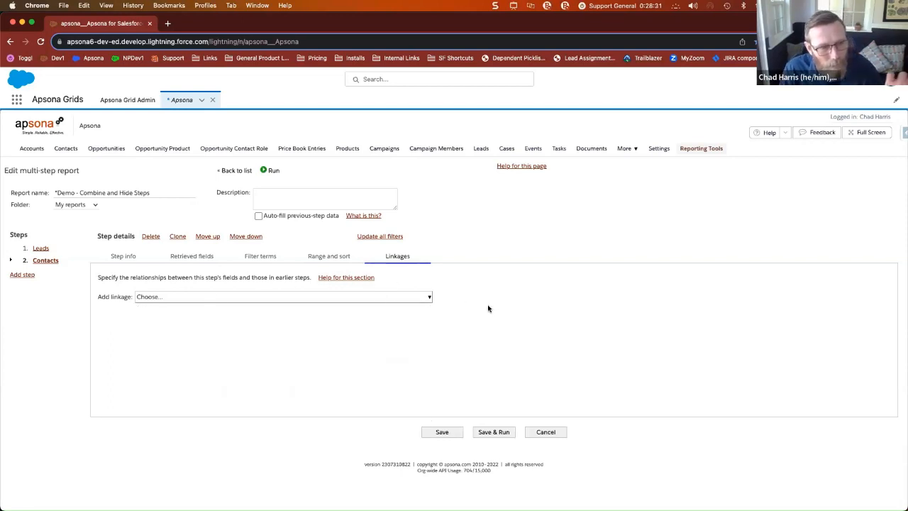
click(26, 275)
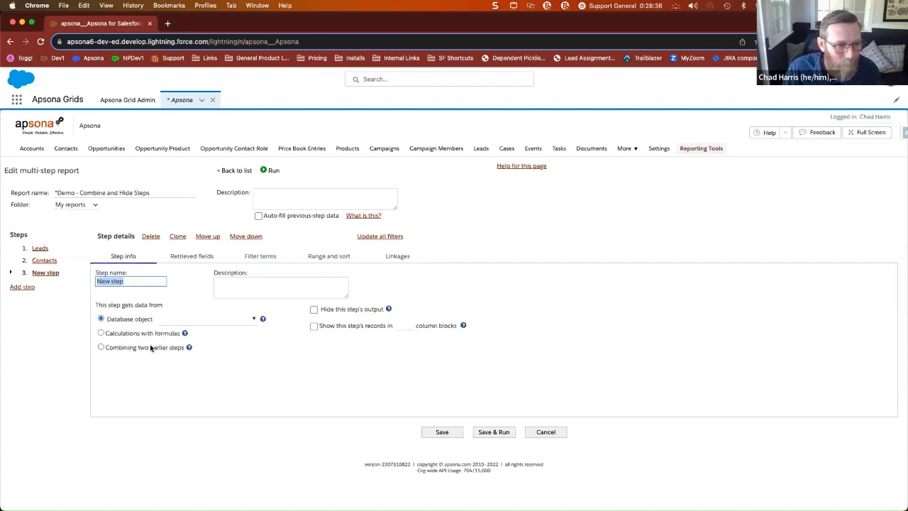
key(super+ctrl+a)
drag(88, 334, 228, 374)
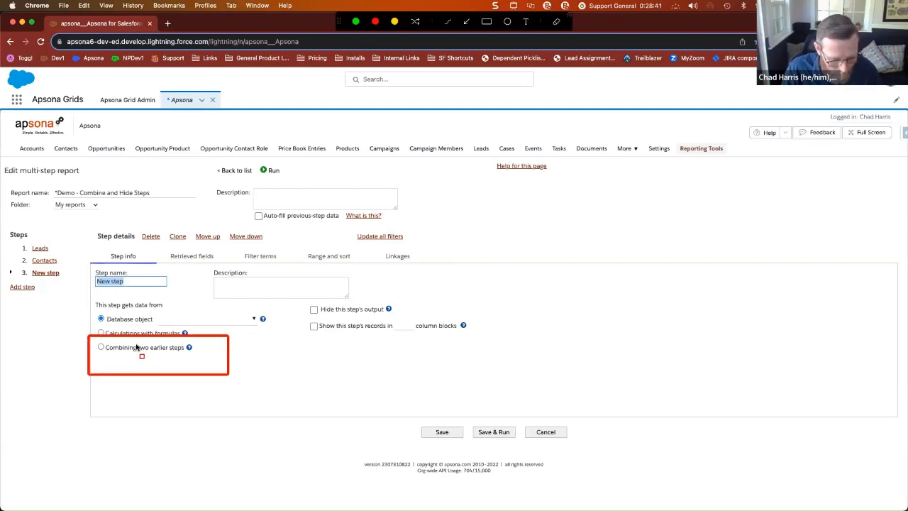
key(Escape)
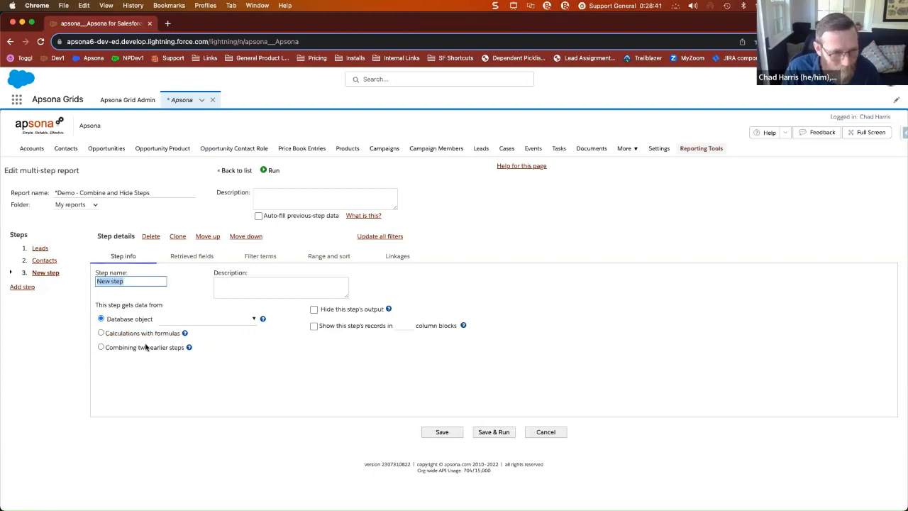
click(100, 348)
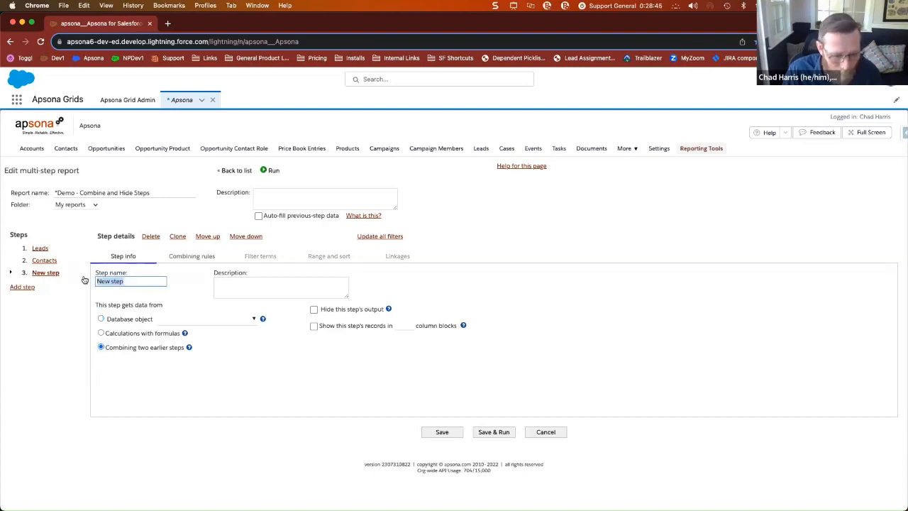
text(Ema)
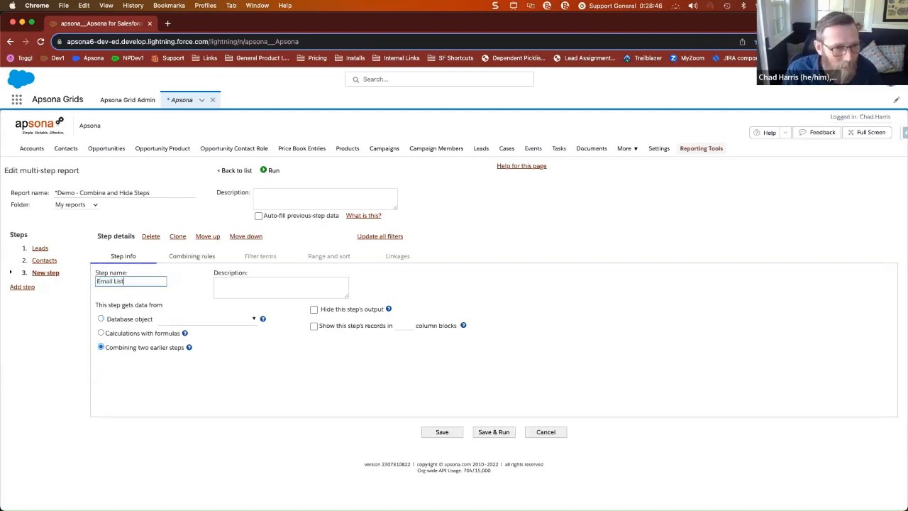
text(il List)
click(199, 262)
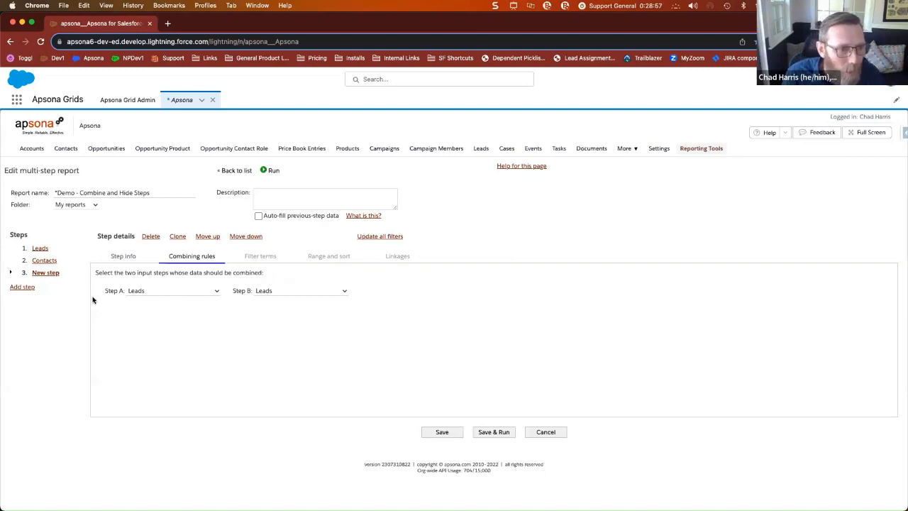
click(144, 292)
click(153, 291)
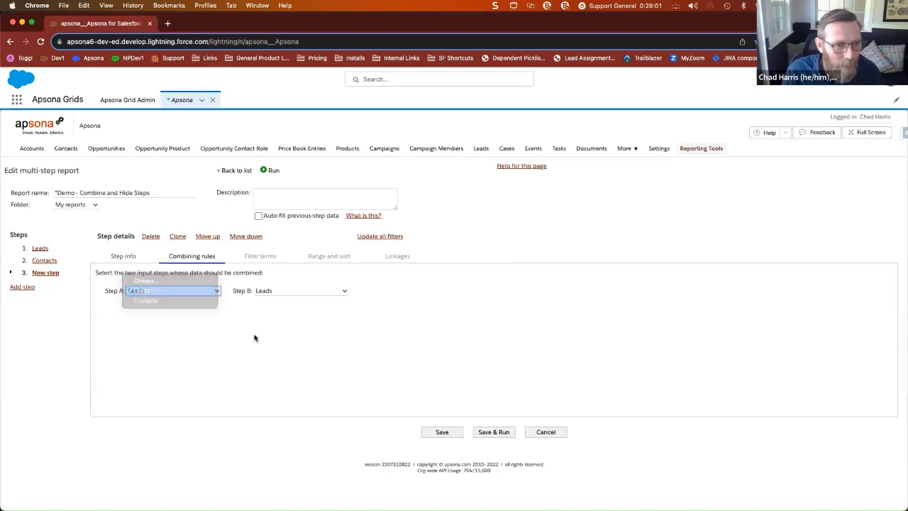
click(286, 290)
click(285, 301)
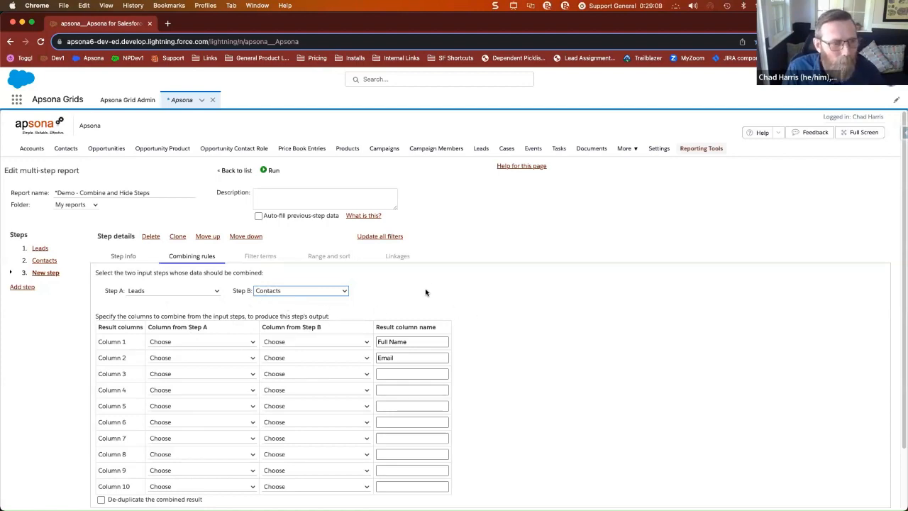
scroll(537, 385, down, 2)
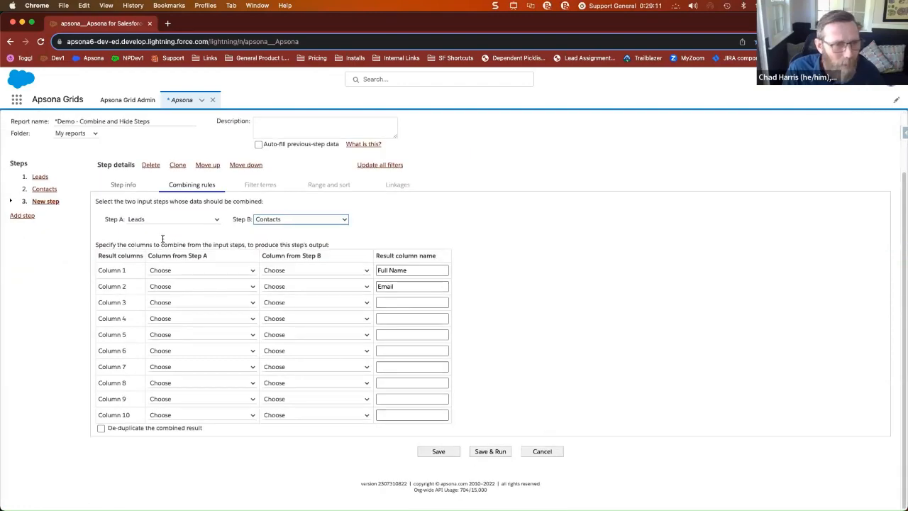
click(149, 168)
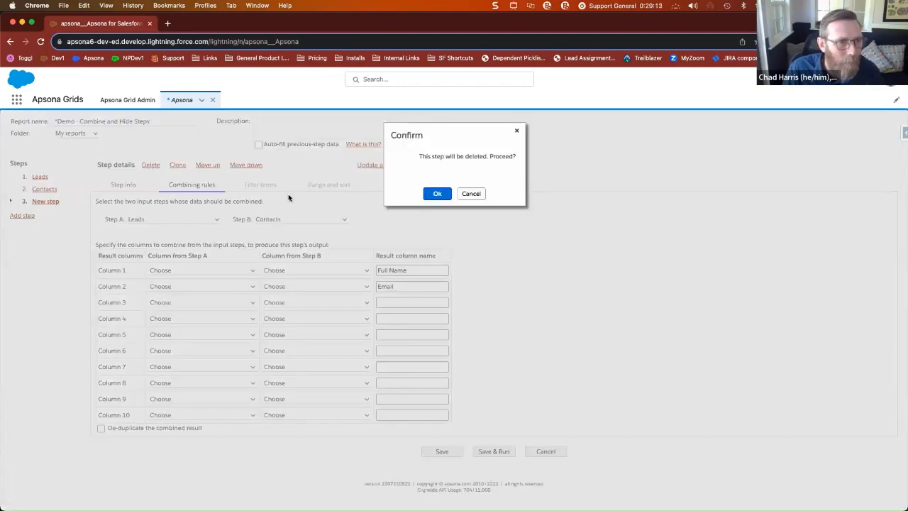
click(427, 193)
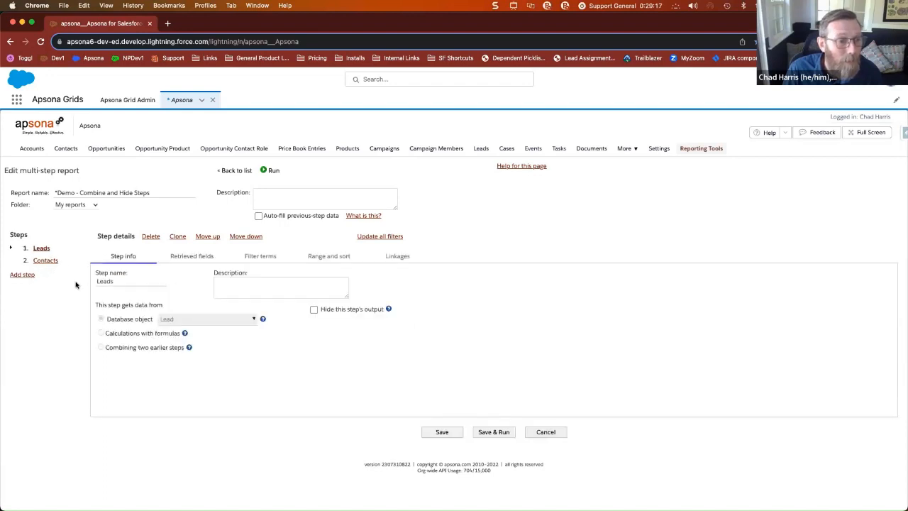
- Save and run the report, and review its separate Leads and Contacts results
click(496, 432)
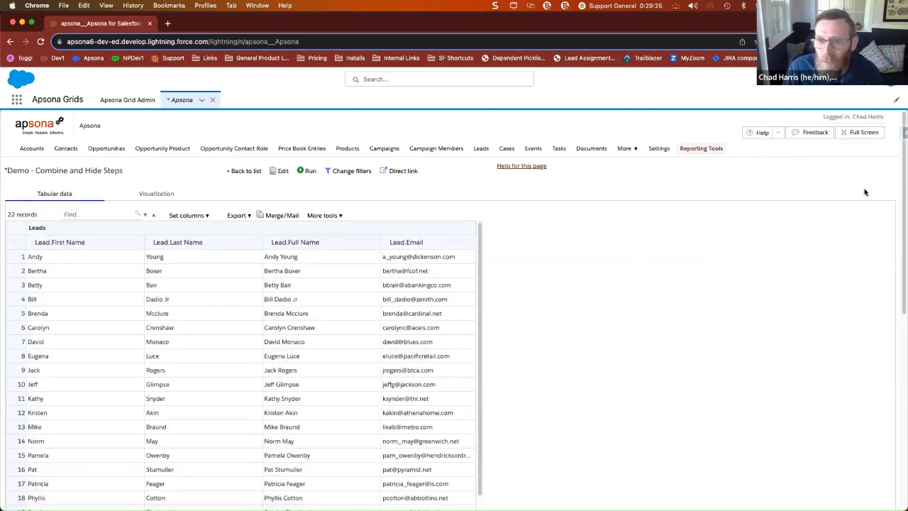
drag(902, 178, 902, 377)
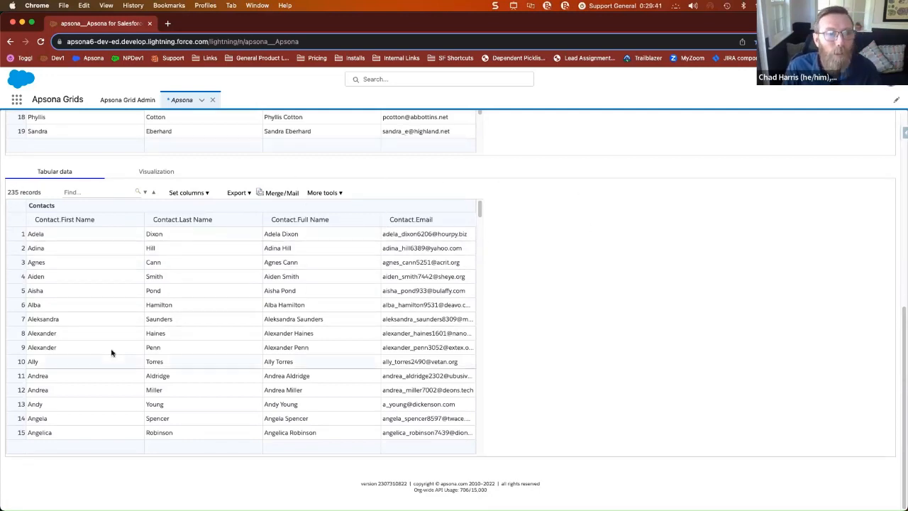
drag(901, 324, 876, 161)
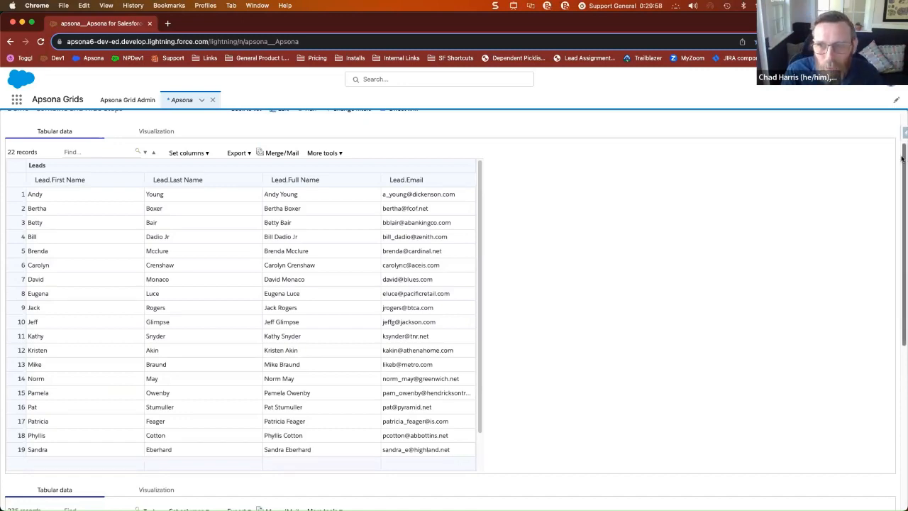
drag(903, 154, 903, 183)
scroll(454, 312, down, 3)
scroll(775, 146, up, 10)
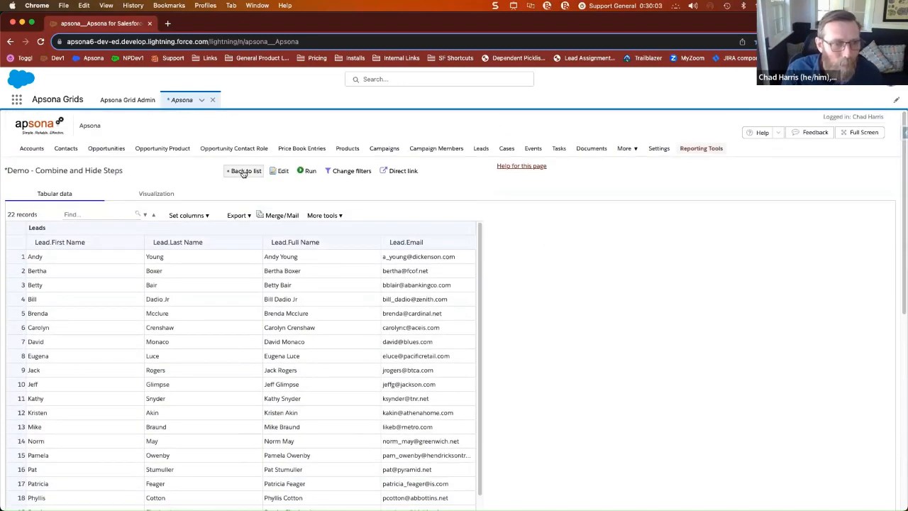
- Reopen the report for editing and add a step named "Email List" that combines two earlier steps
click(278, 171)
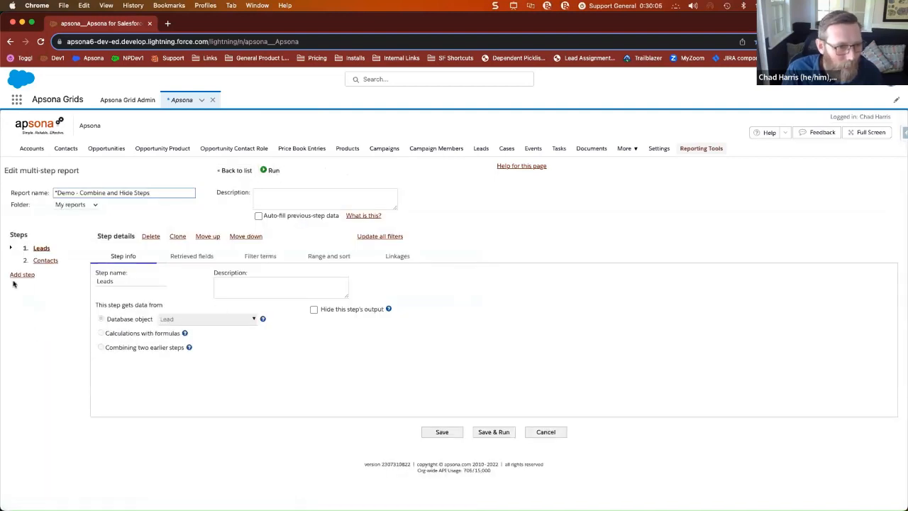
click(22, 274)
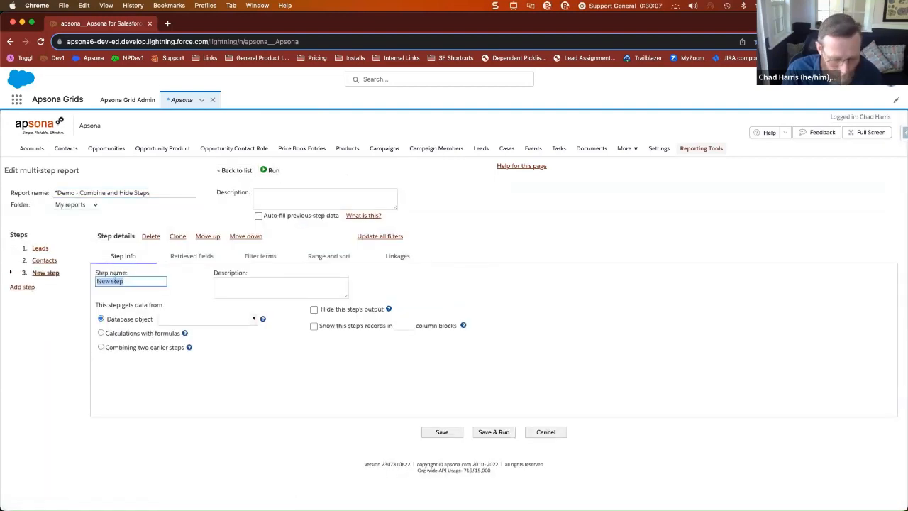
text(Email List)
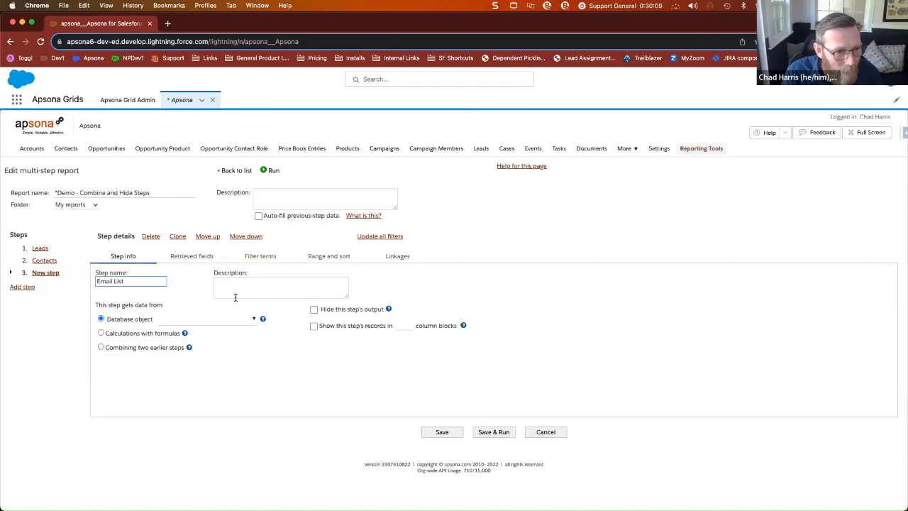
click(100, 347)
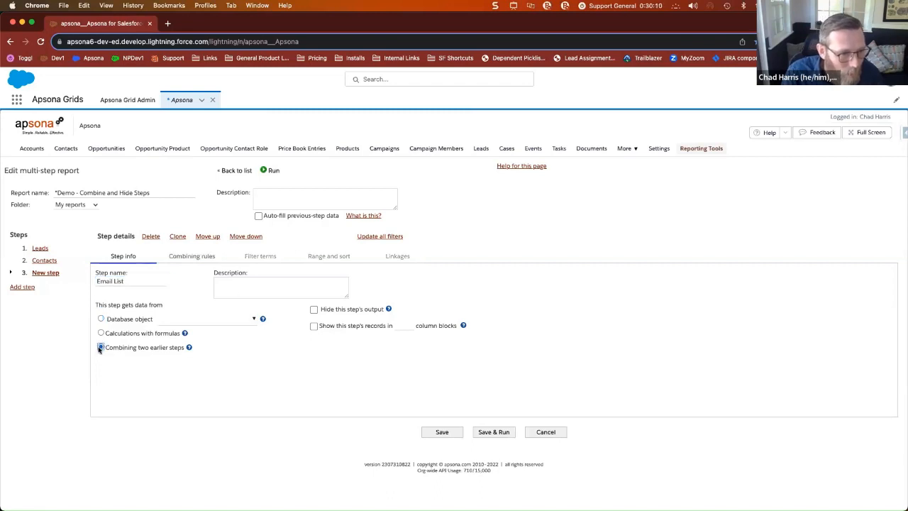
- In the new step's combining rules, set Step A to Leads and Step B to Contacts
click(189, 257)
click(183, 290)
click(186, 291)
click(273, 290)
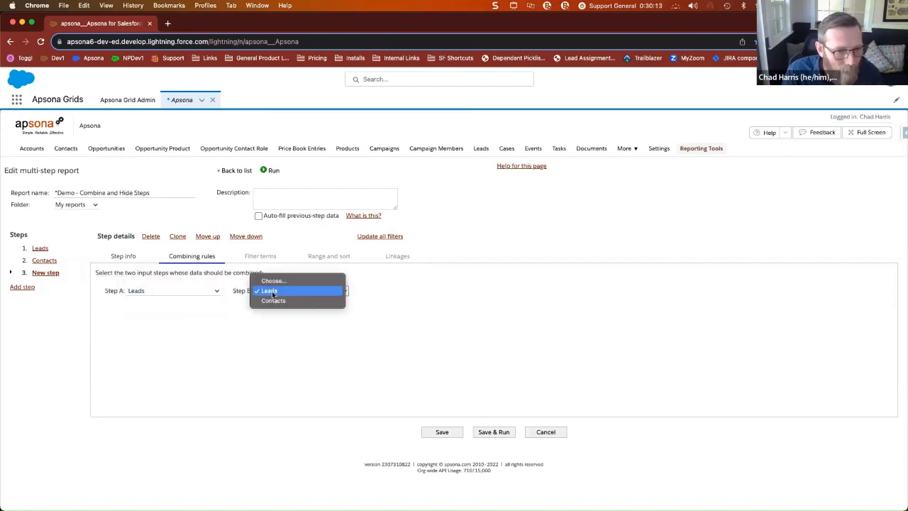
click(280, 303)
- Combine Lead.Full Name from Step A with Contact.Full Name from Step B in result column 1
click(237, 341)
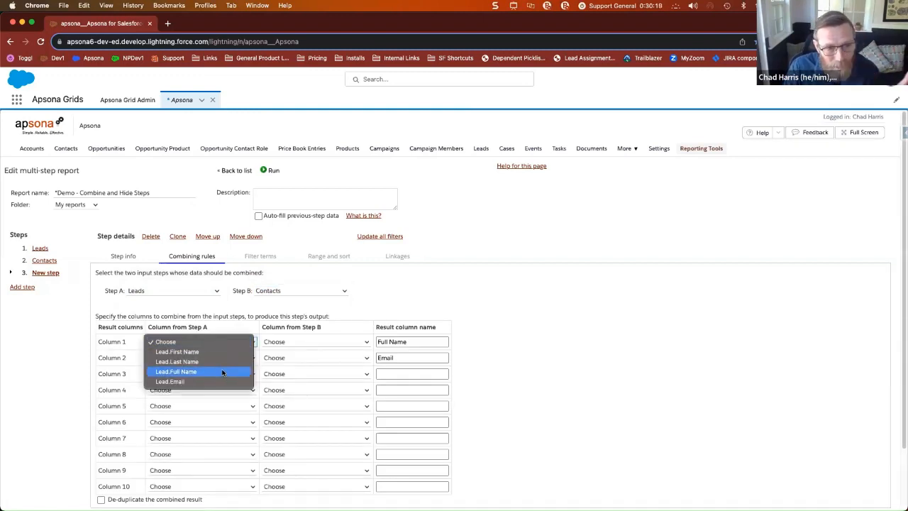
click(175, 372)
click(271, 345)
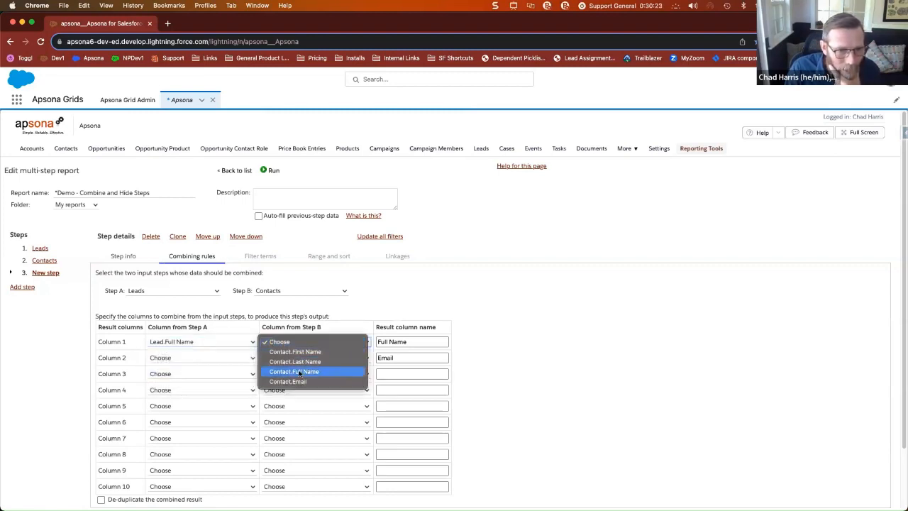
click(299, 371)
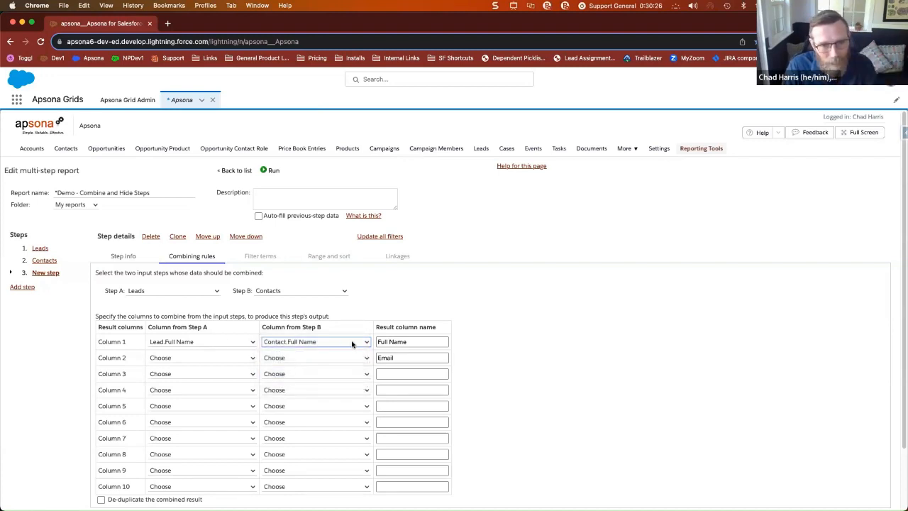
drag(412, 342, 370, 345)
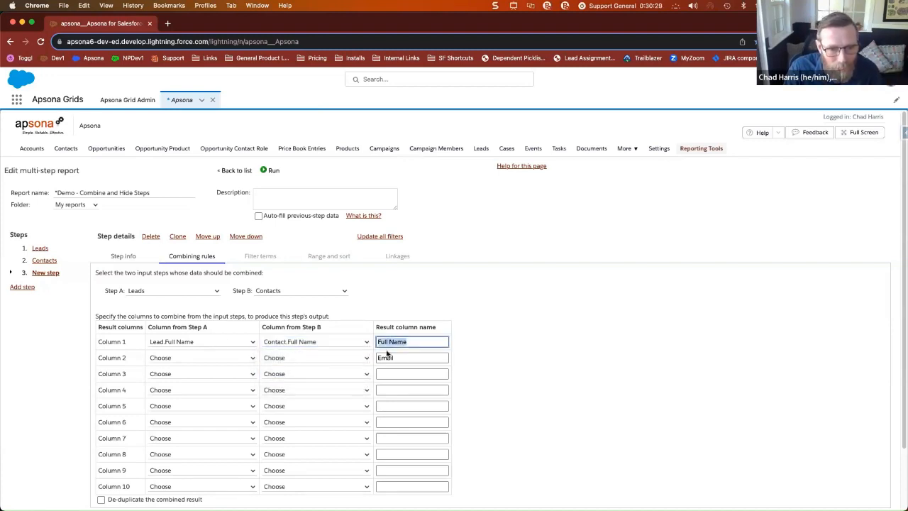
- Combine Lead.Email from Step A with Contact.Email from Step B in result column 2
click(242, 359)
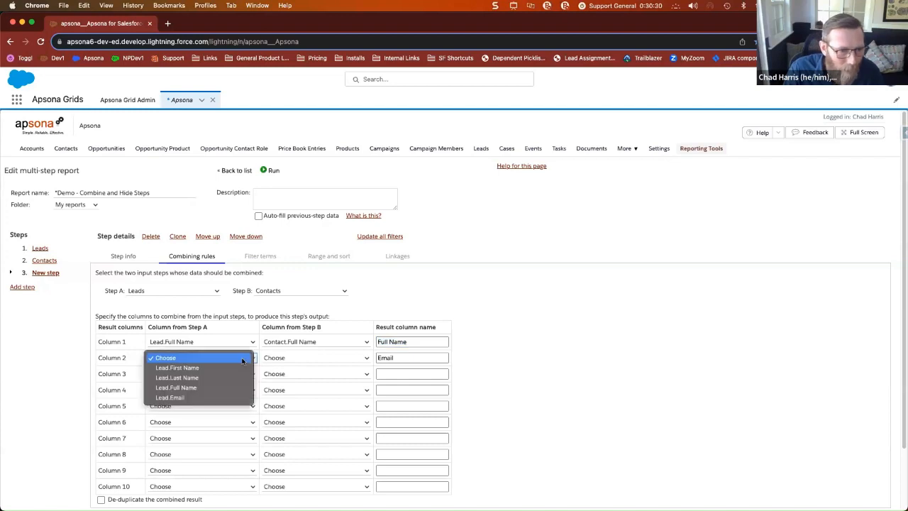
click(206, 397)
click(282, 359)
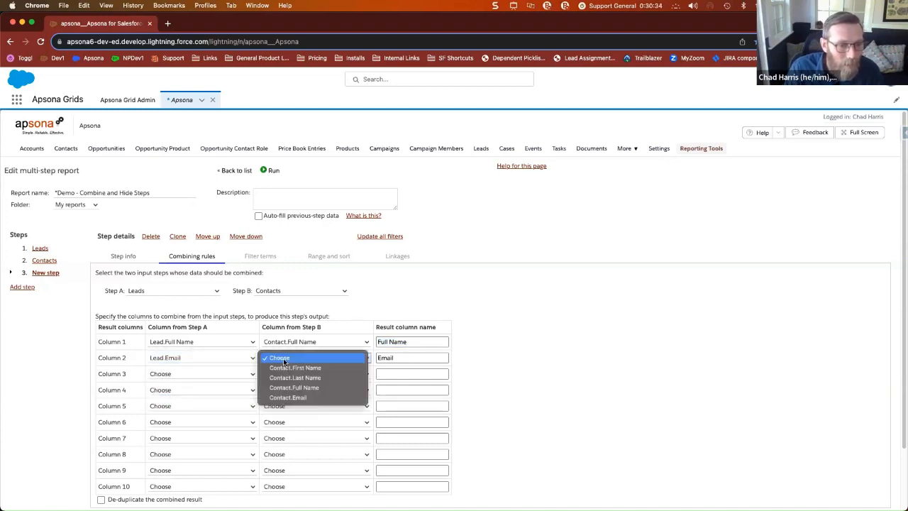
click(282, 397)
drag(393, 360, 368, 361)
click(577, 361)
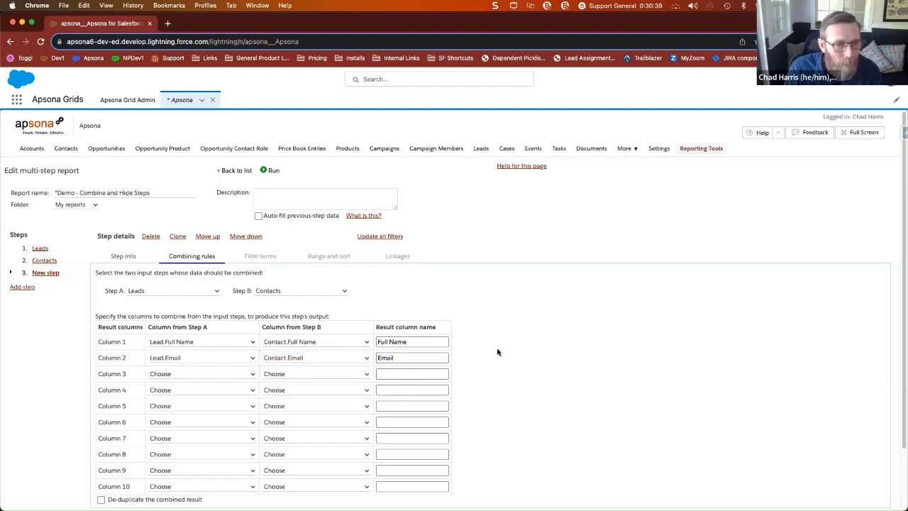
- Save and run the report, and bring its combined Email List results into view
scroll(546, 367, down, 2)
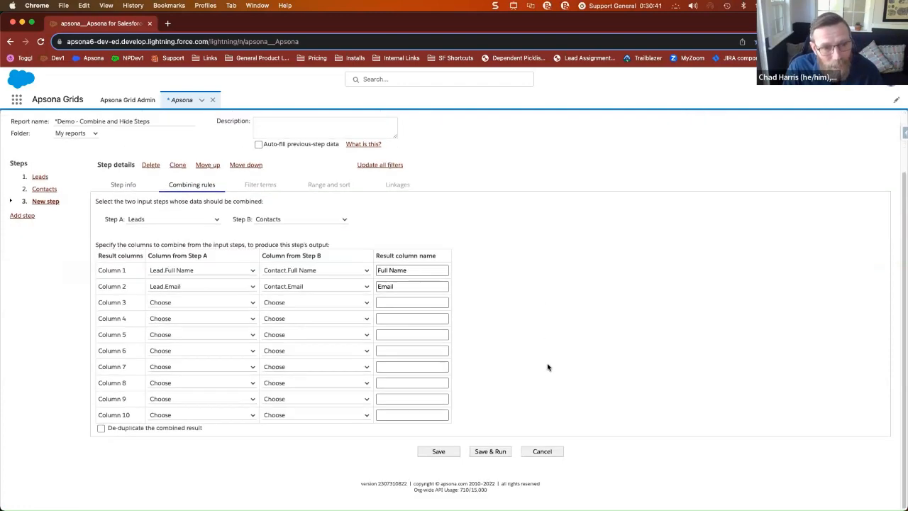
click(502, 450)
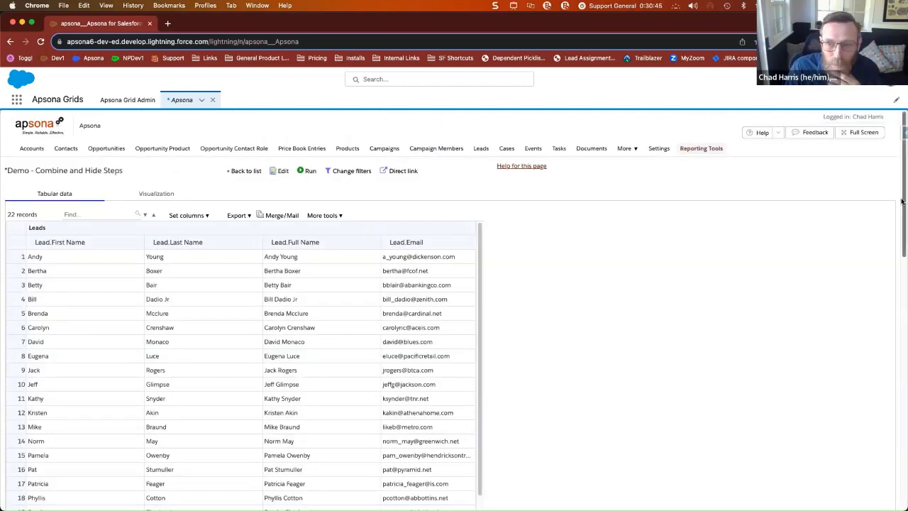
drag(901, 201, 852, 399)
scroll(851, 400, down, 5)
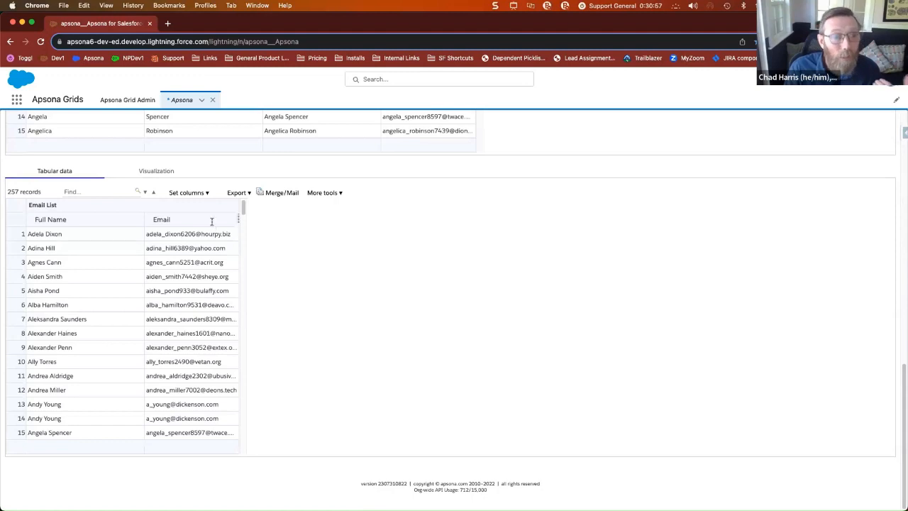
- Check the combined Email List results for people who are listed more than once
scroll(242, 209, down, 3)
scroll(243, 209, up, 3)
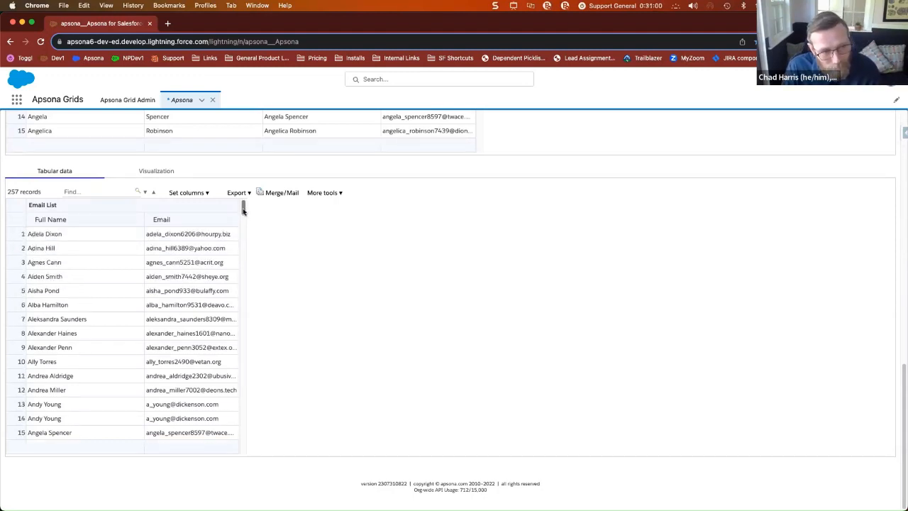
scroll(241, 210, down, 3)
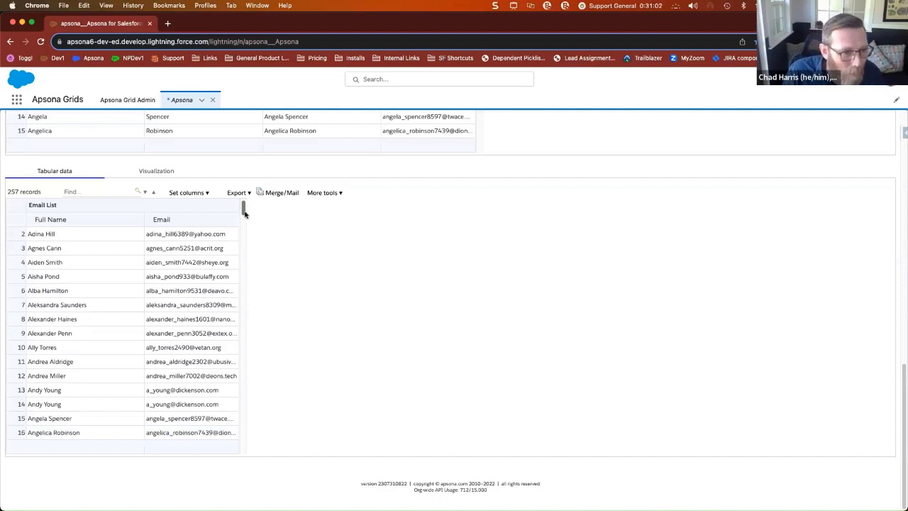
key(ctrl+a)
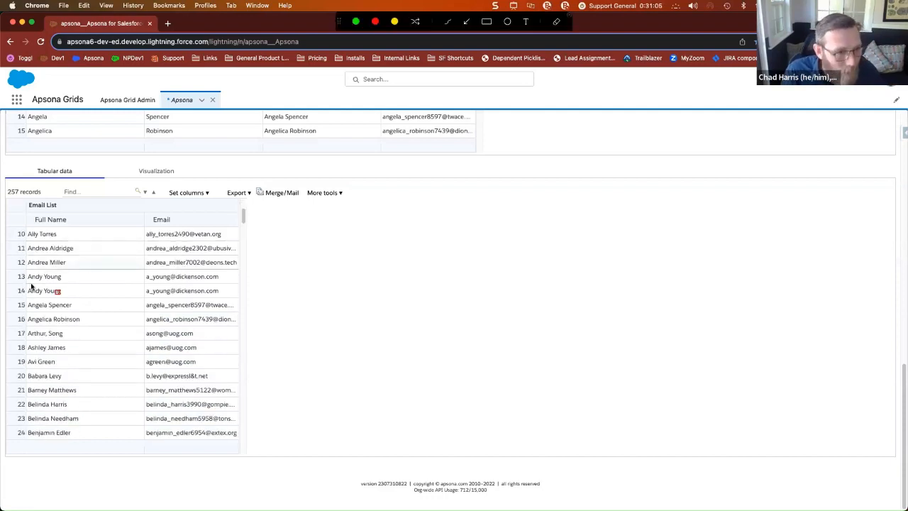
drag(14, 271, 240, 300)
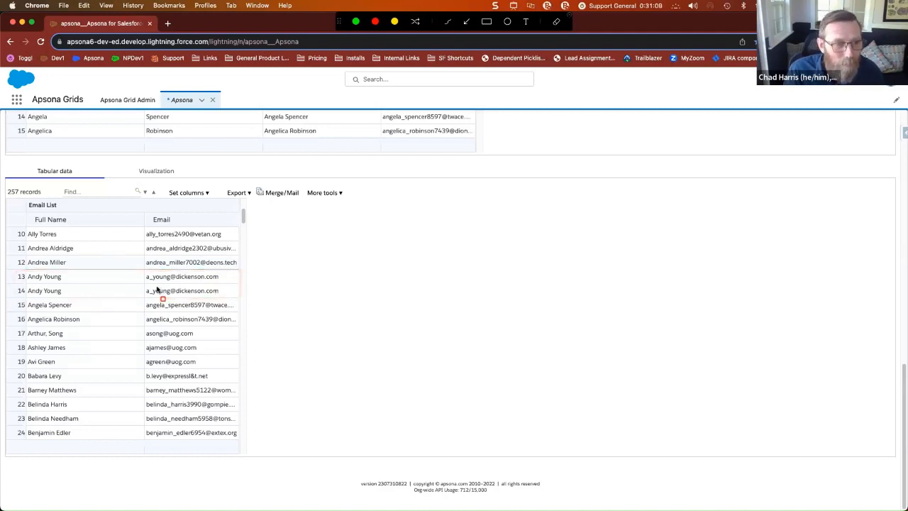
key(Escape)
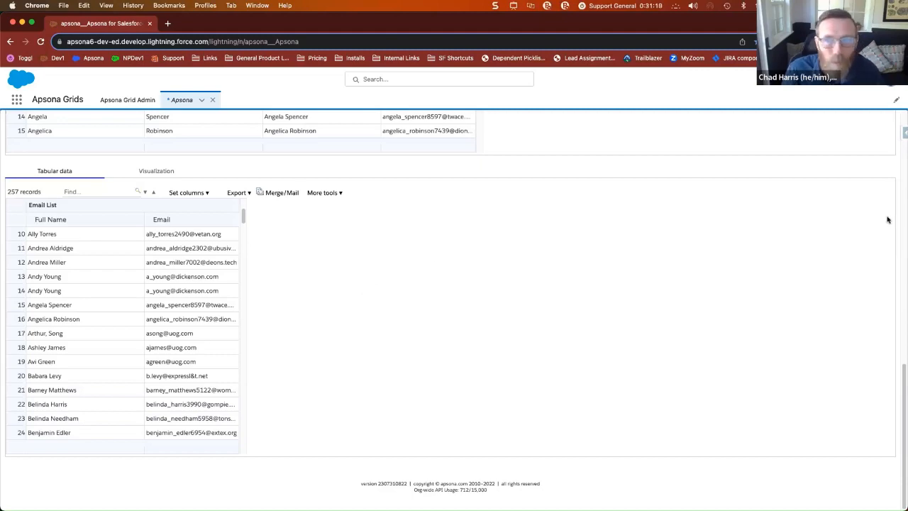
drag(903, 368, 902, 113)
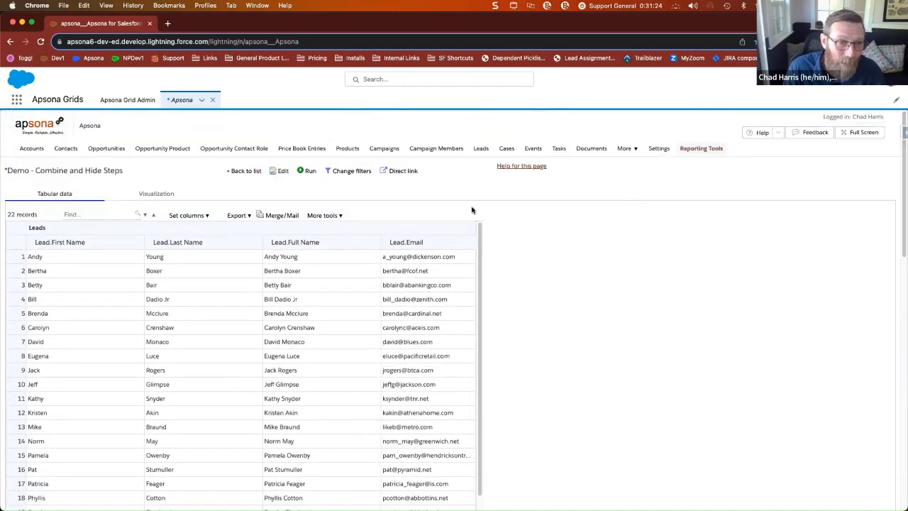
- Reopen the report for editing, turn on de-duplication of the combined result in the Email List step's combining rules, and save
click(280, 171)
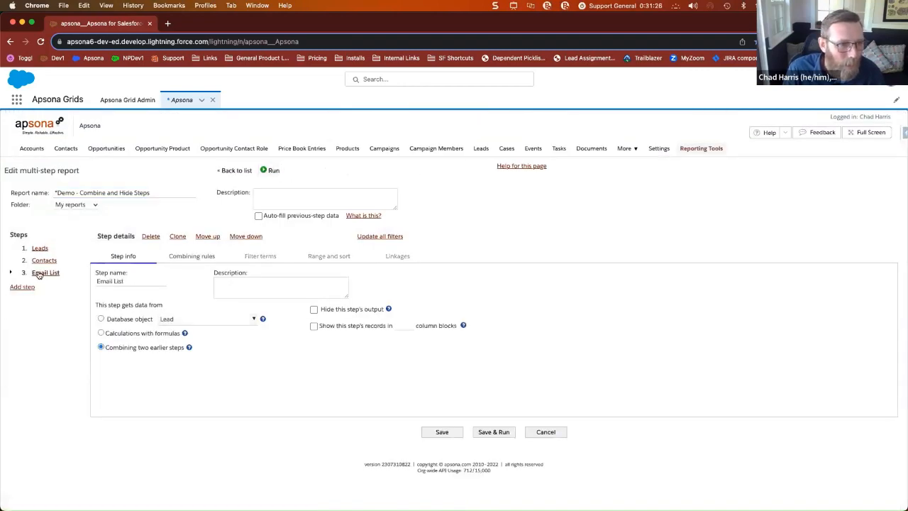
click(192, 257)
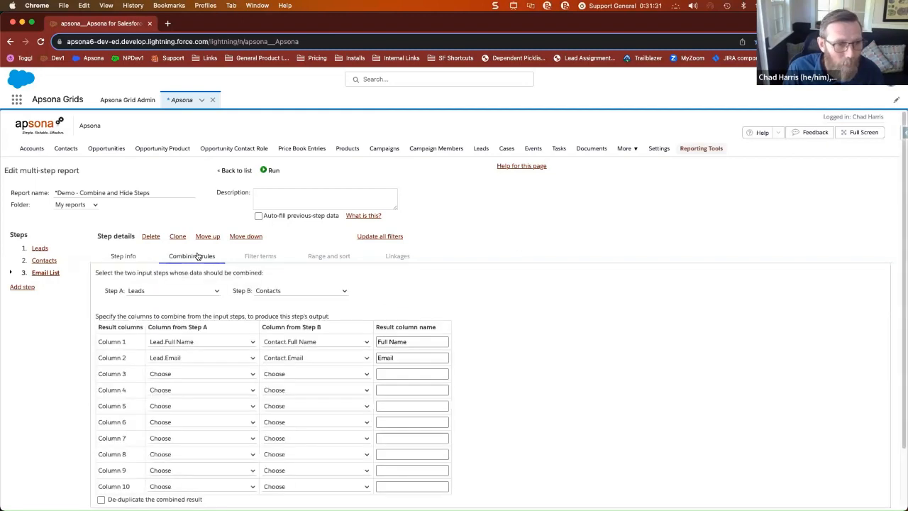
scroll(765, 323, down, 2)
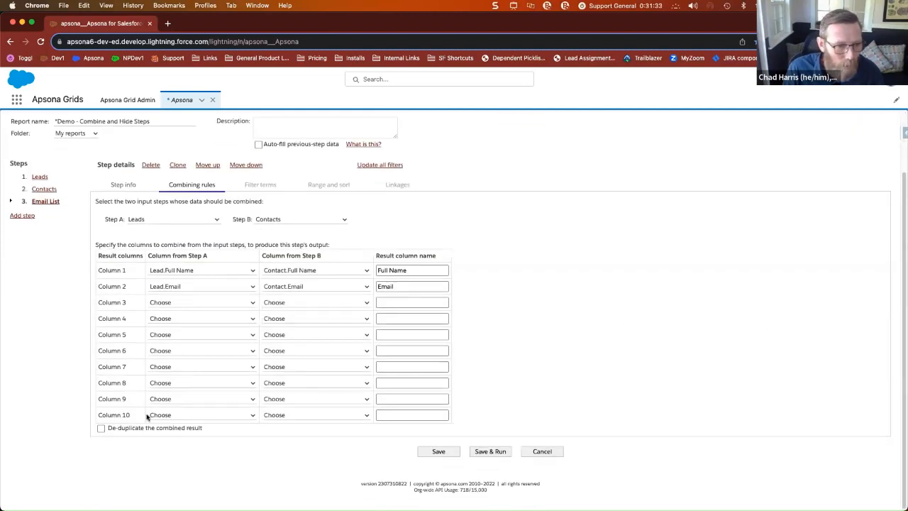
key(ctrl+a)
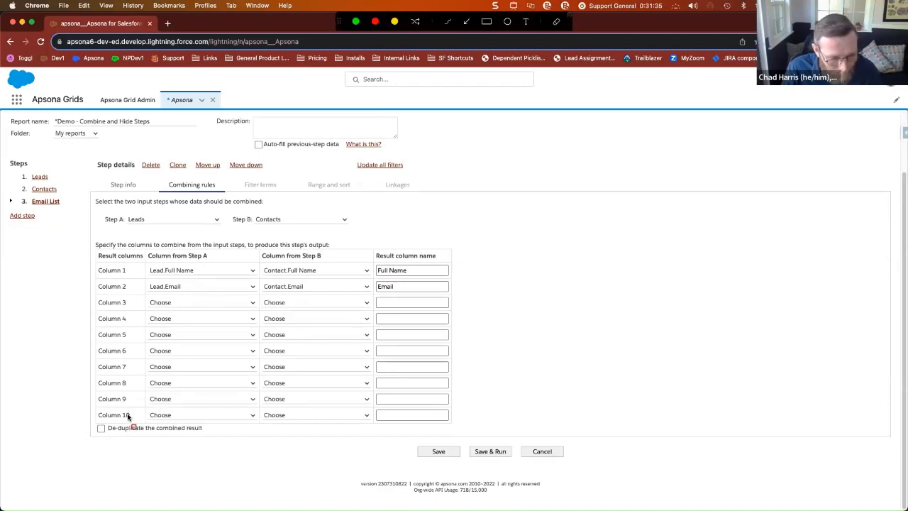
drag(87, 420, 243, 455)
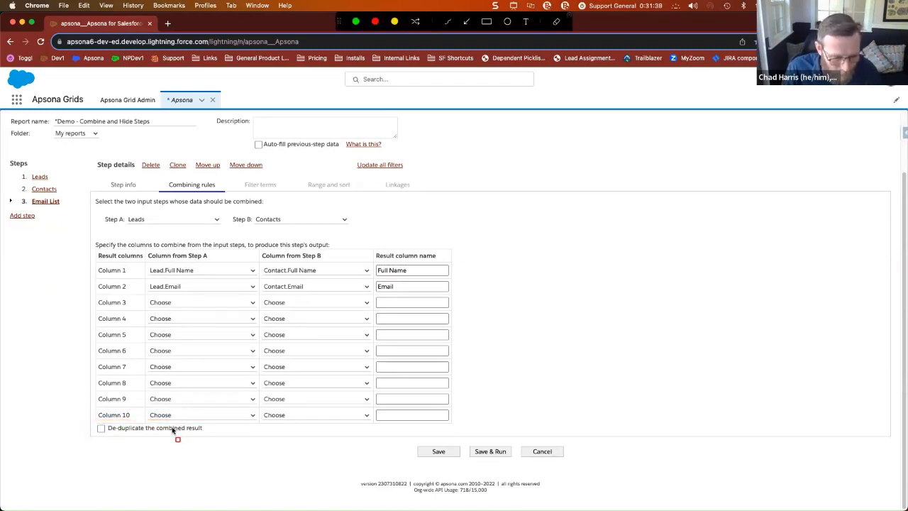
key(Escape)
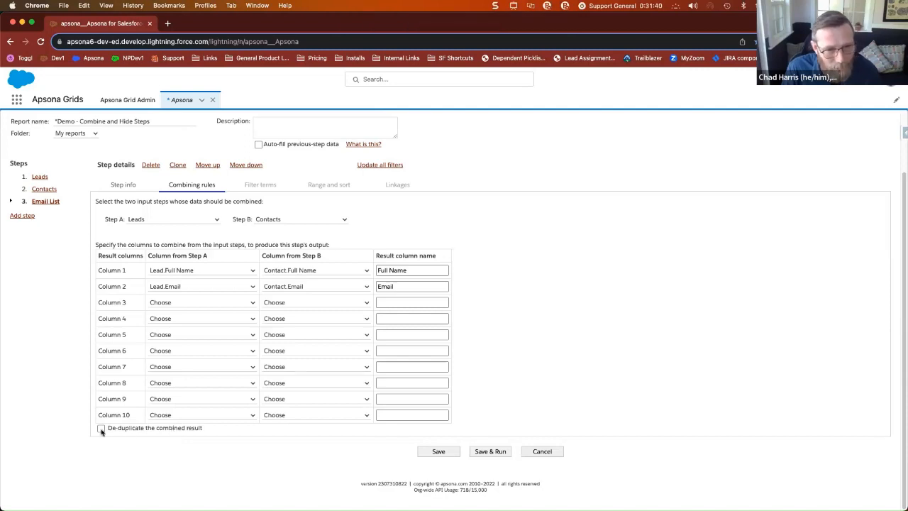
click(101, 429)
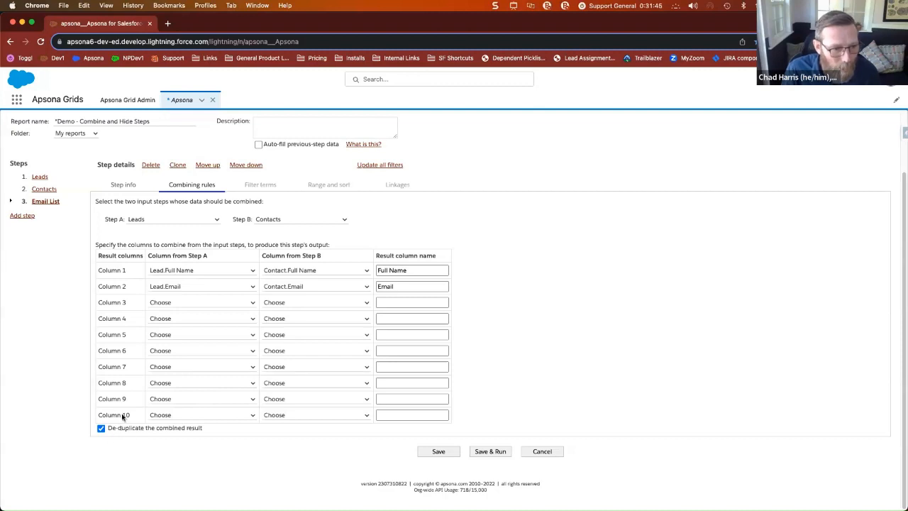
click(439, 453)
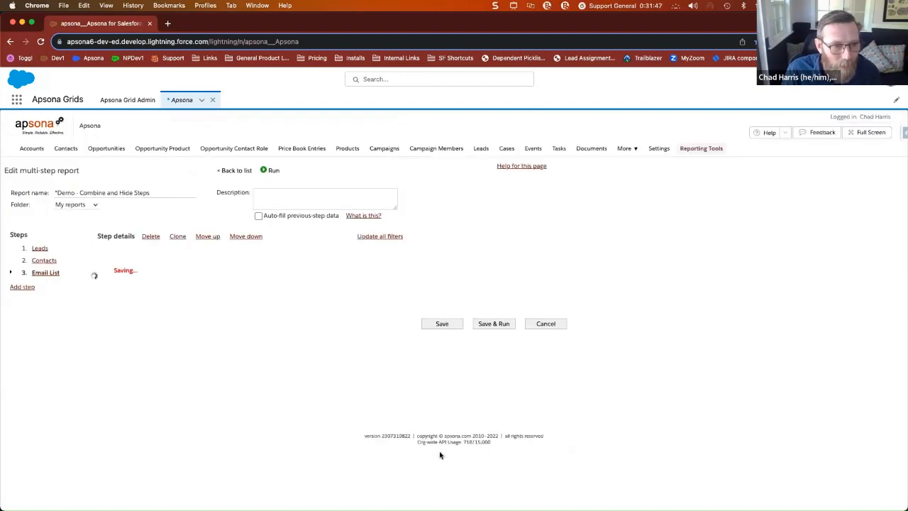
- Hide the output of the Leads and Contacts steps, and save and run the report to review the Email List
click(40, 249)
click(314, 310)
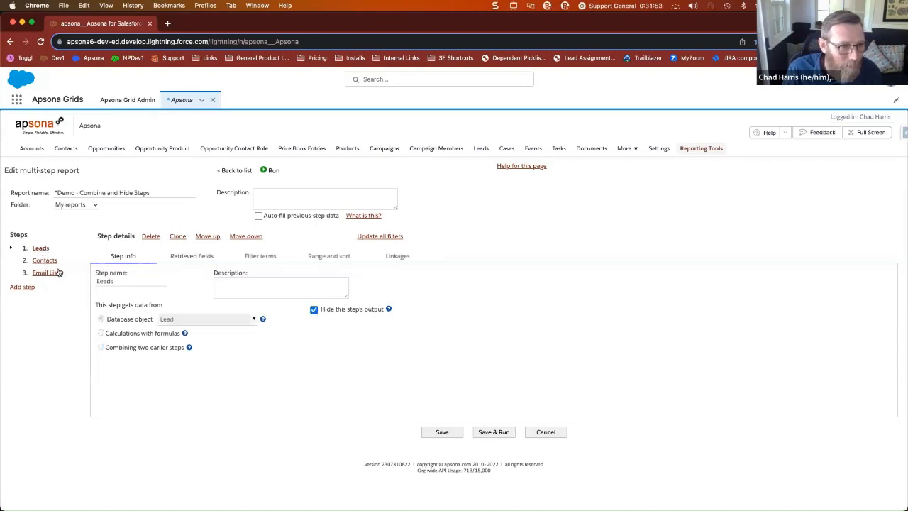
click(441, 431)
click(45, 261)
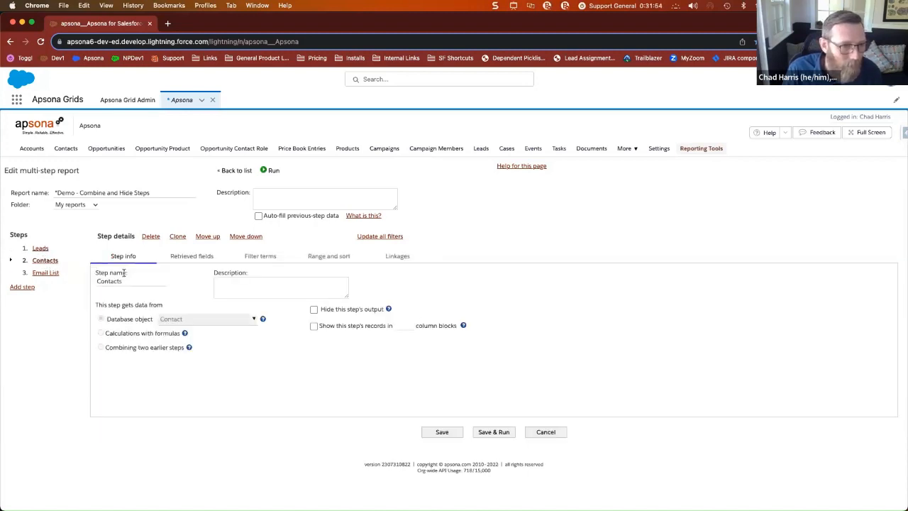
click(315, 310)
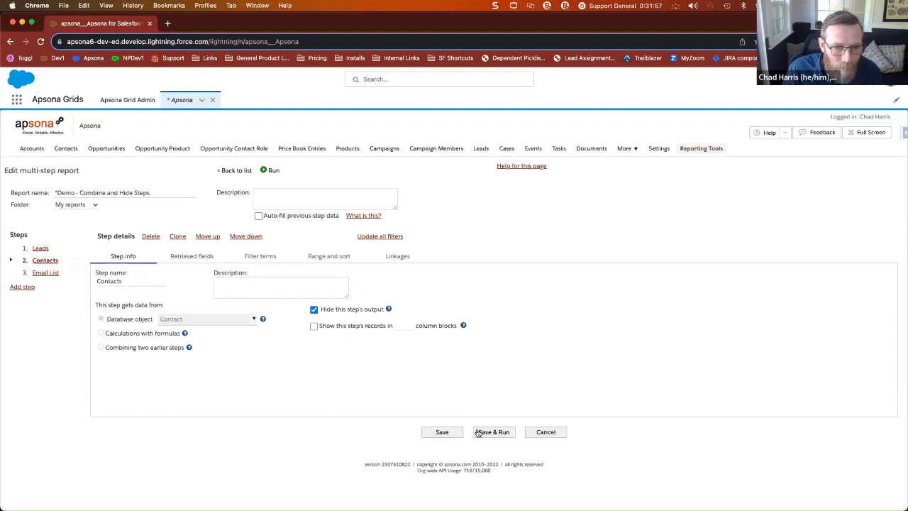
click(482, 432)
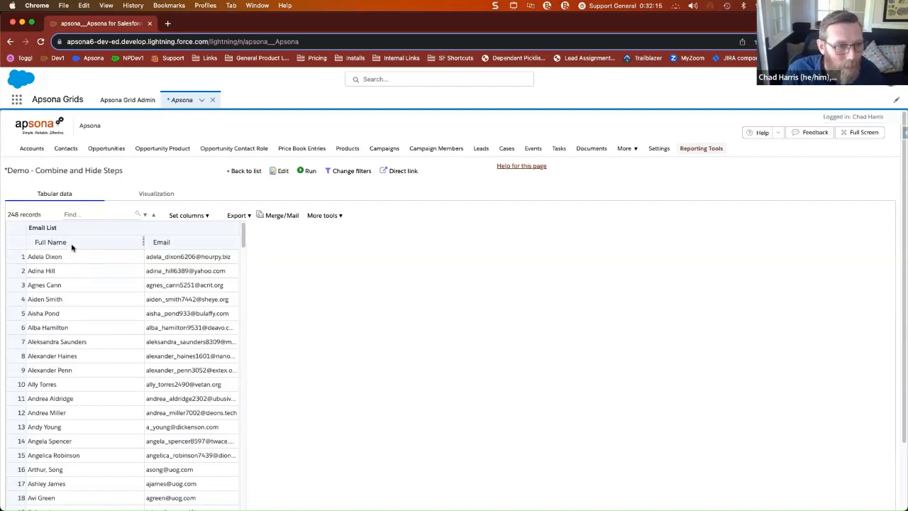
scroll(248, 323, down, 15)
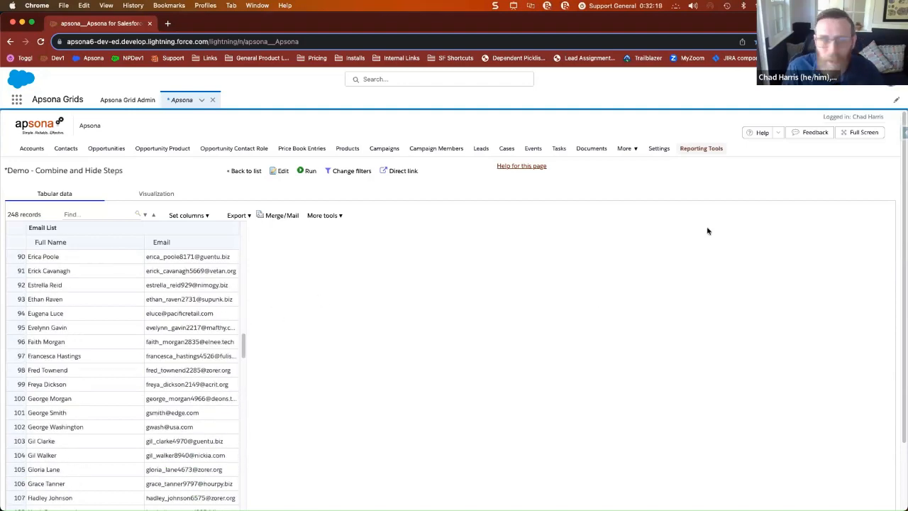
- Return to the list of multi-step reports and open "*Demo - Non ID Linkage" for editing
click(698, 149)
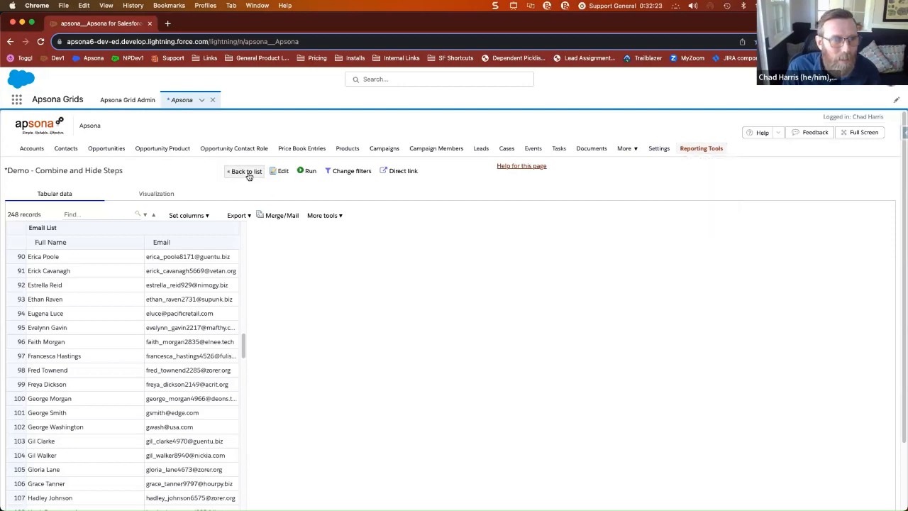
click(244, 170)
key(ctrl+Right)
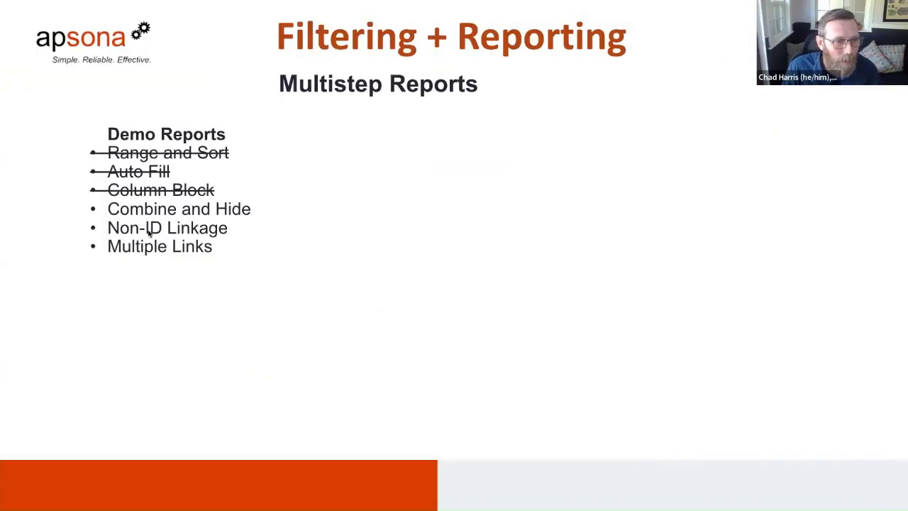
key(ctrl+Left)
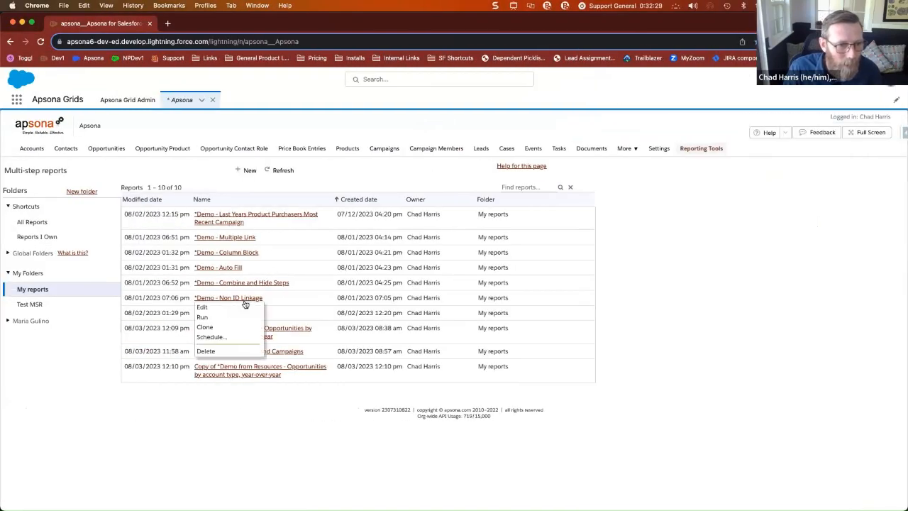
click(227, 309)
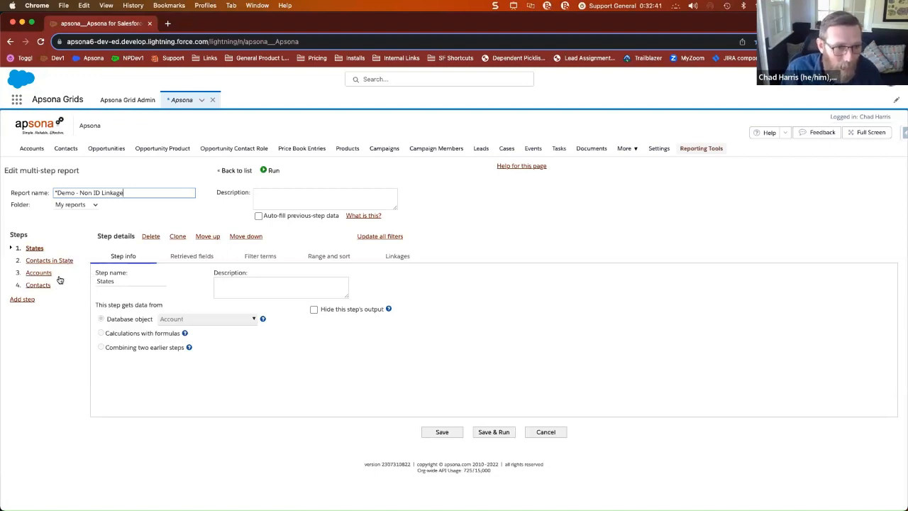
- In the Accounts step's retrieved fields, examine the Account ID field's column label, object, output field and data type
click(39, 273)
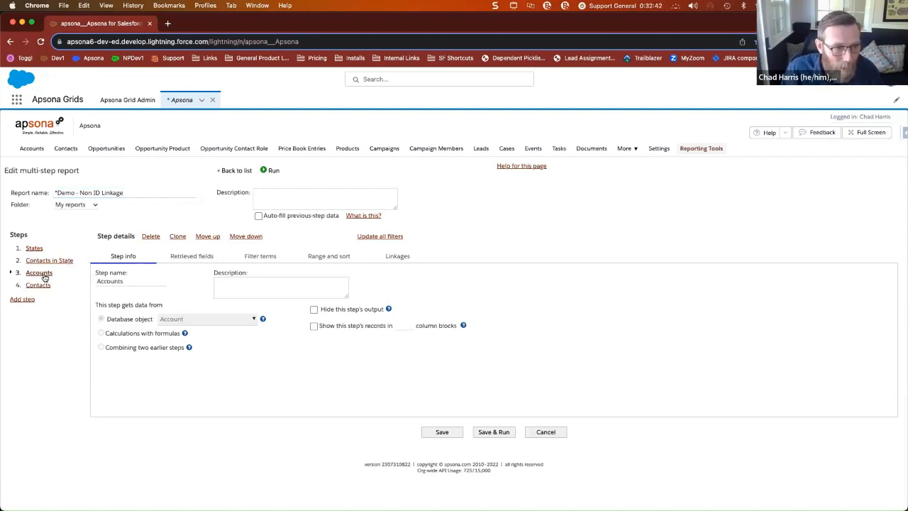
click(184, 257)
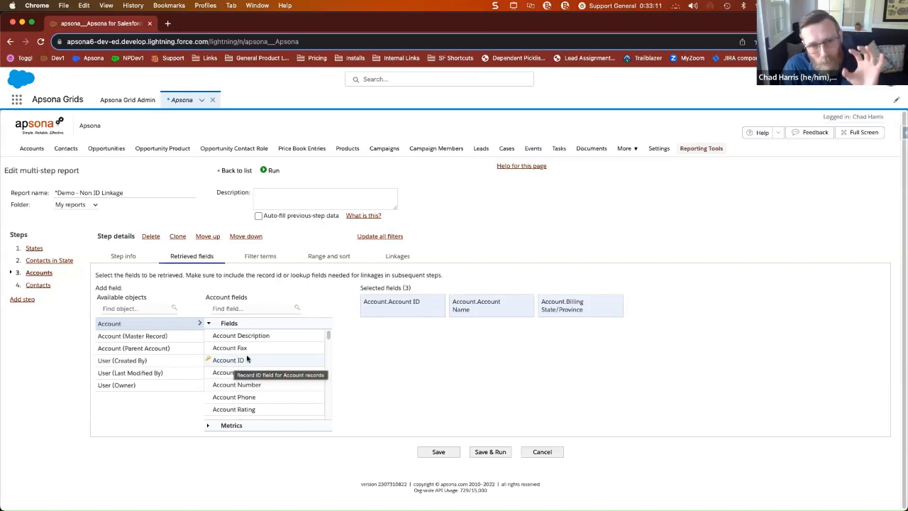
click(429, 302)
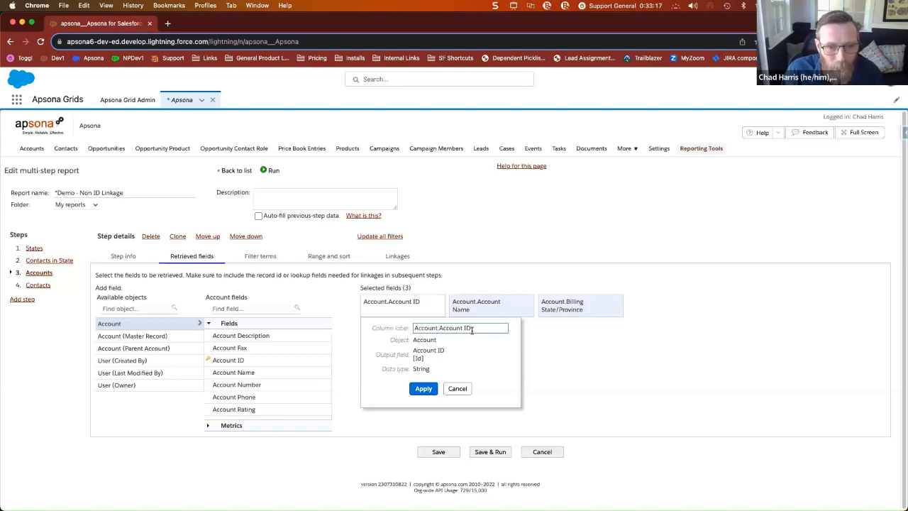
drag(473, 327, 409, 332)
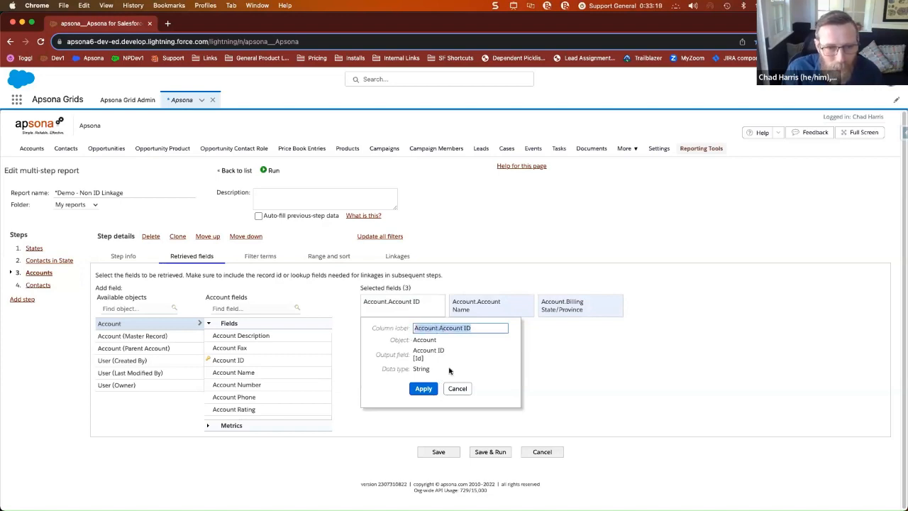
double_click(414, 340)
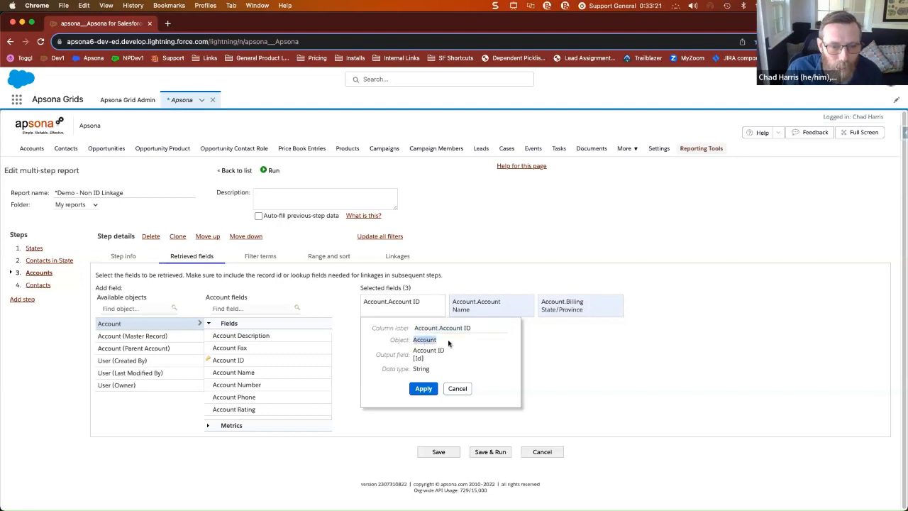
click(420, 359)
double_click(425, 368)
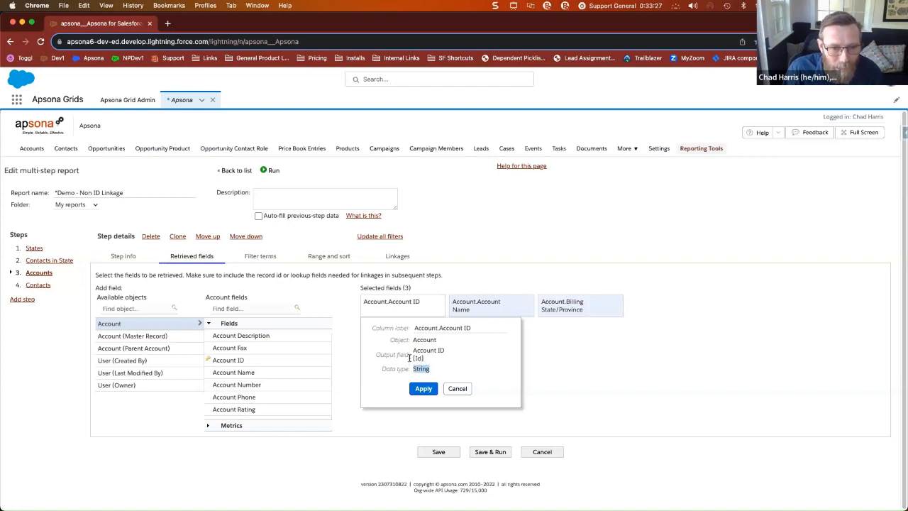
- Close the Account ID field's details and examine the output field and data type of the Contacts step's Account field
double_click(418, 359)
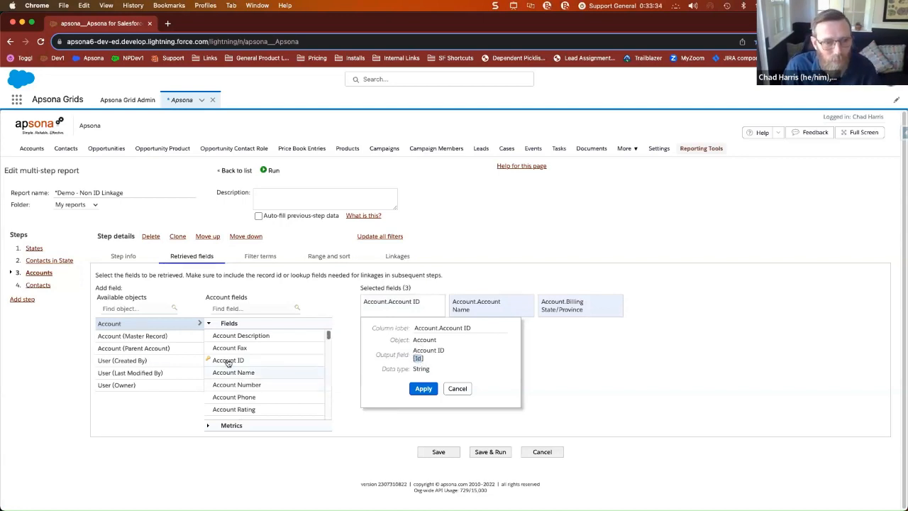
click(458, 388)
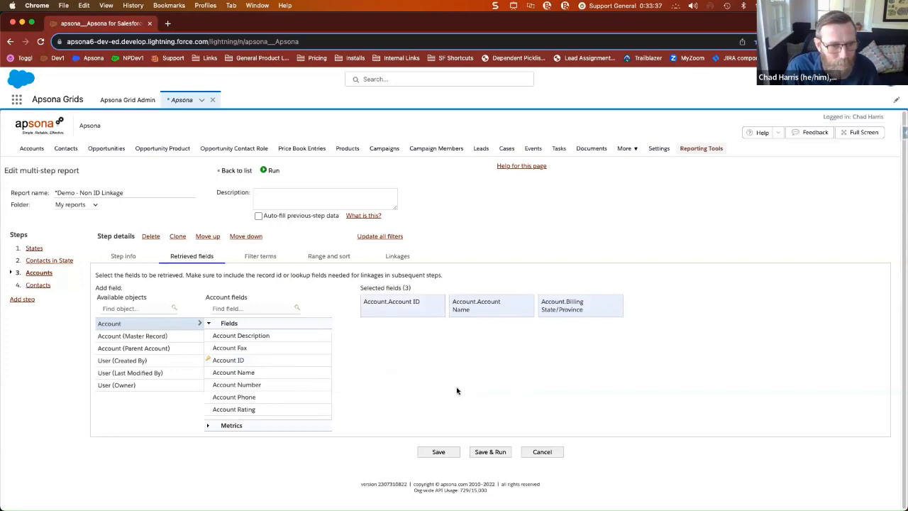
click(46, 287)
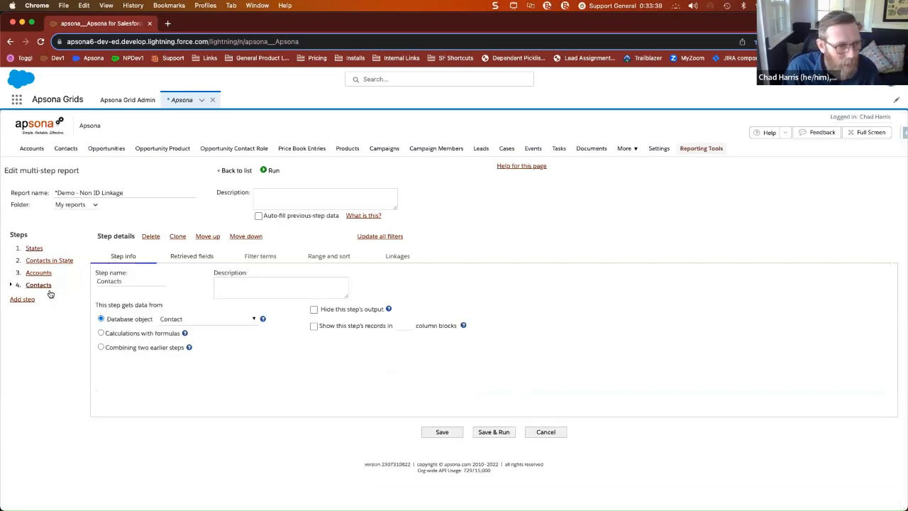
click(192, 258)
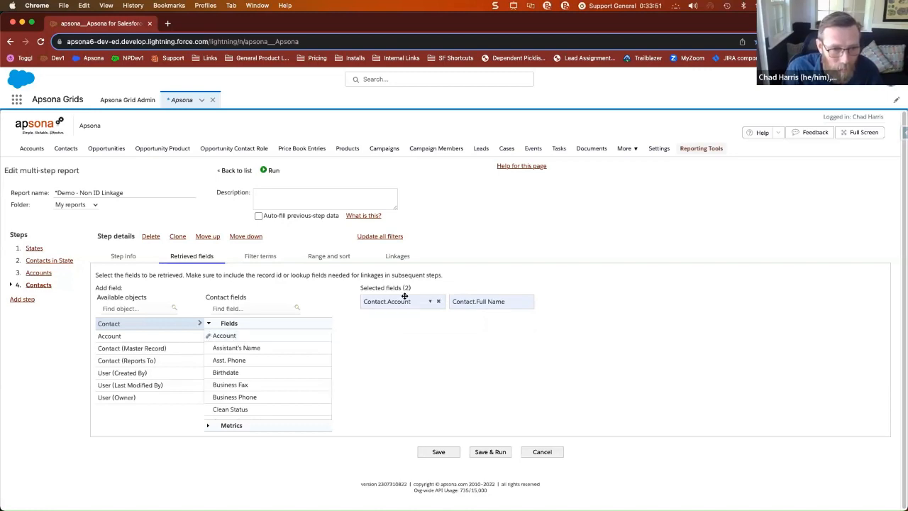
click(429, 303)
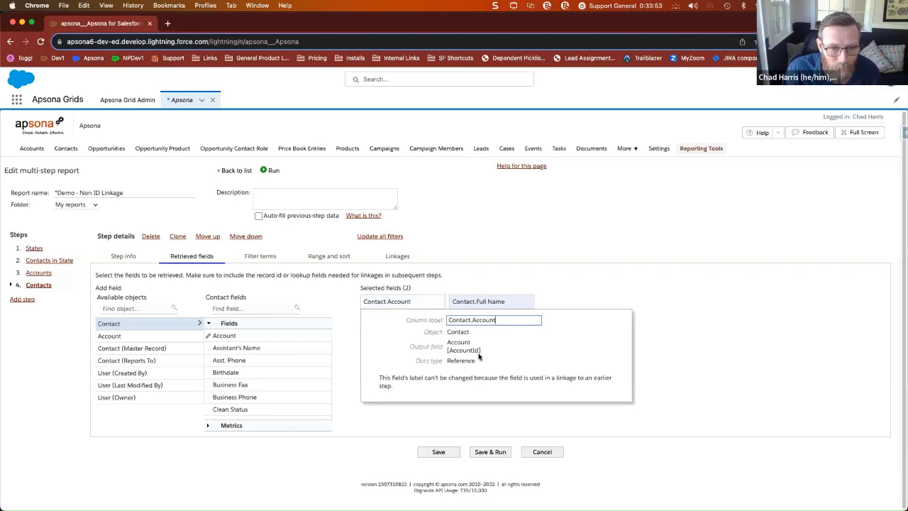
drag(475, 361, 445, 362)
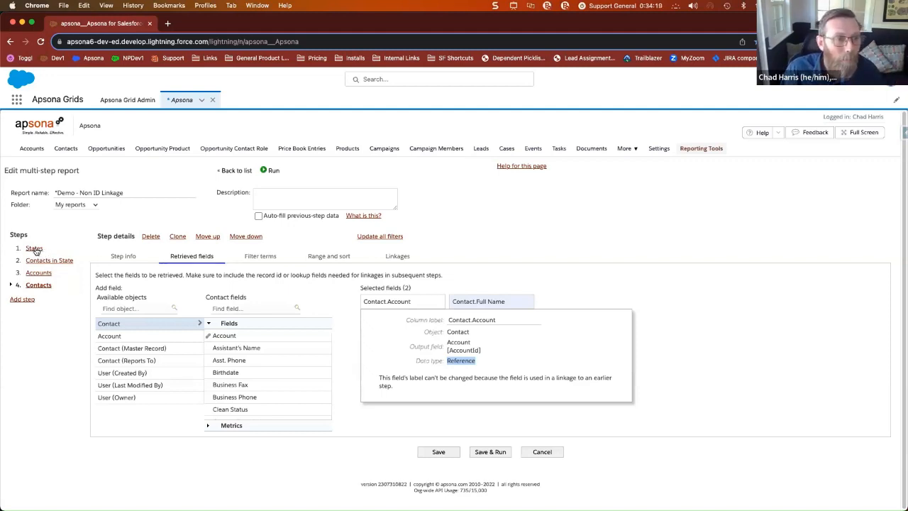
- Review the retrieved fields of the States step and of the Contacts in State step
click(34, 249)
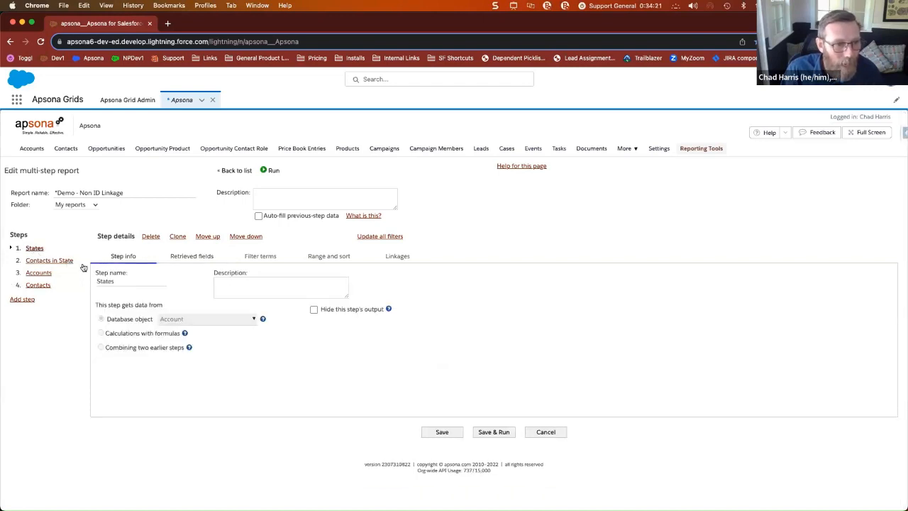
click(193, 258)
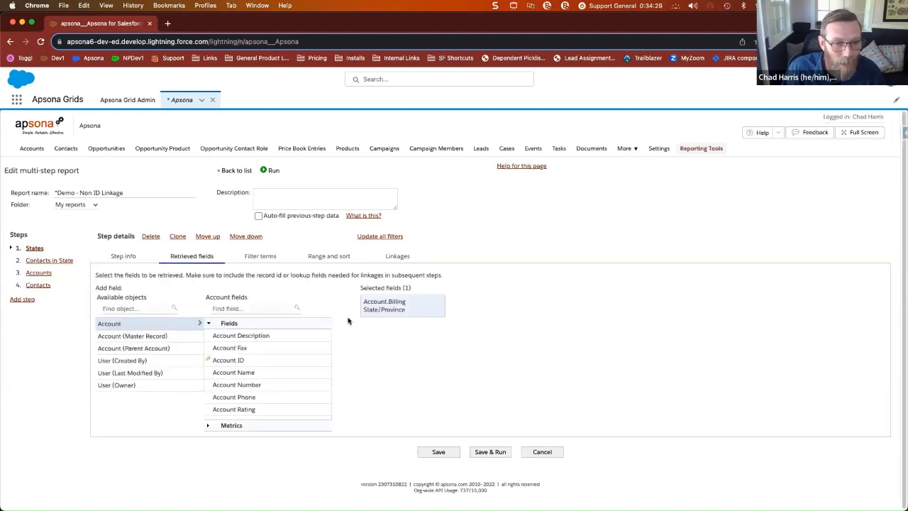
click(55, 262)
click(194, 259)
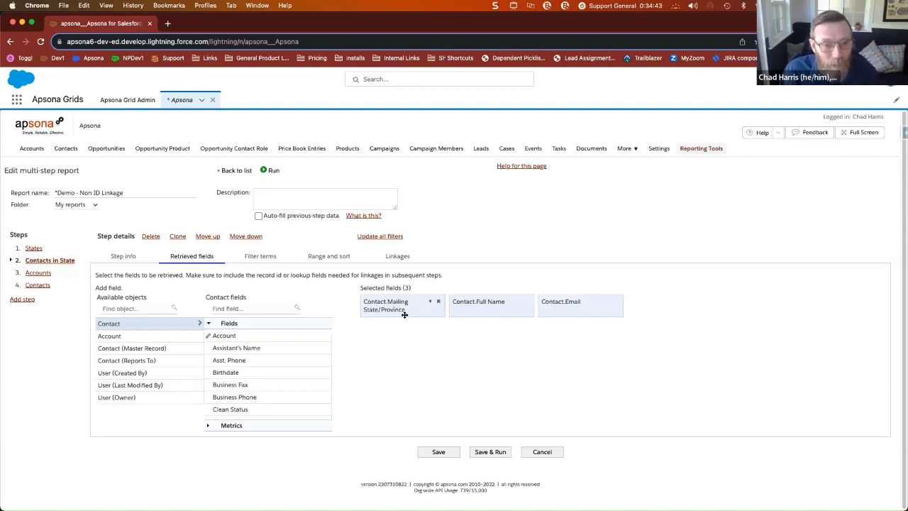
- Delete and re-add the Contacts in State linkage matching Account.Billing State/Province to Contact.Mailing State/Province, and save and run the report
click(395, 258)
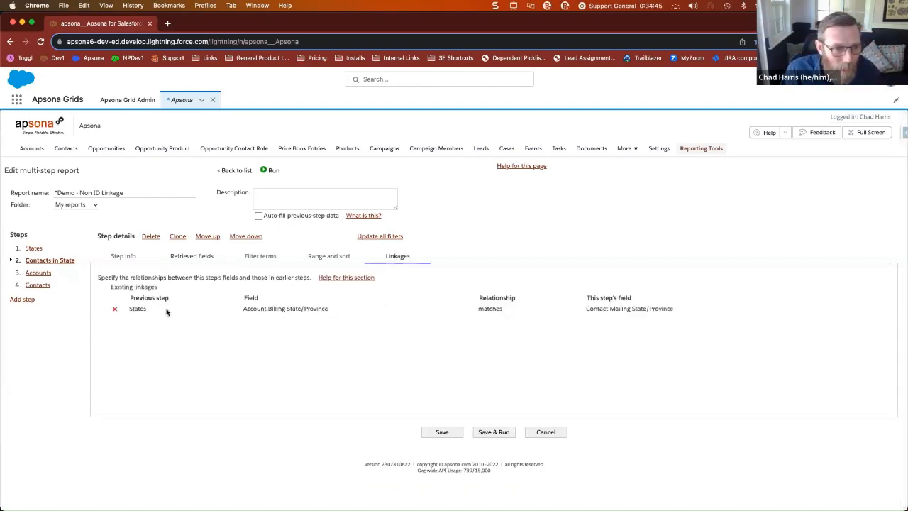
click(114, 308)
click(312, 298)
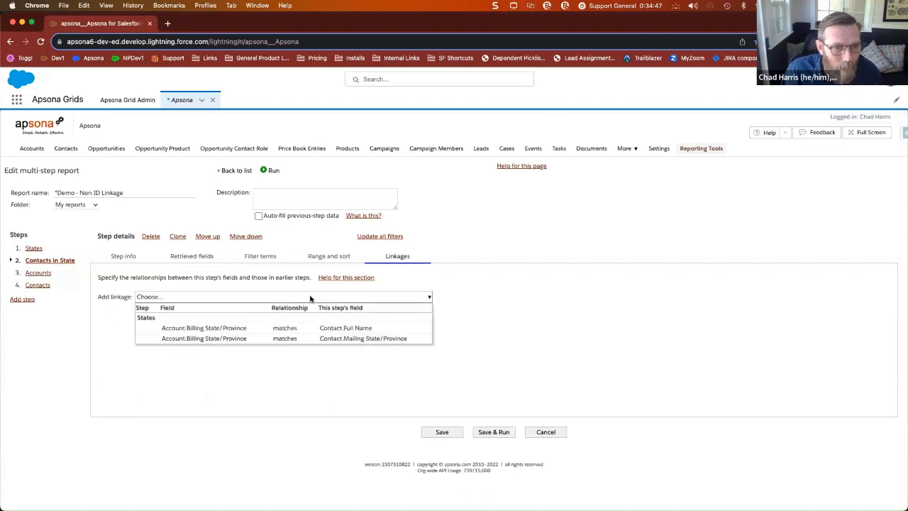
click(254, 340)
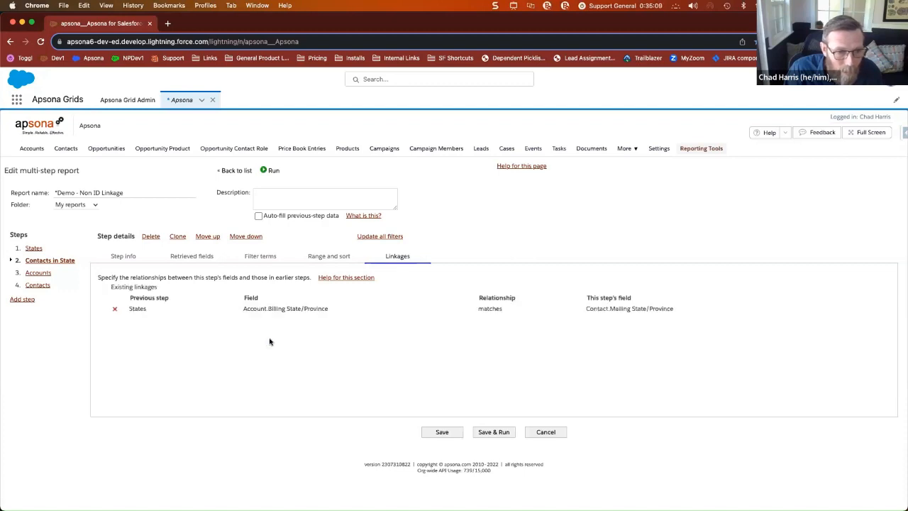
click(495, 432)
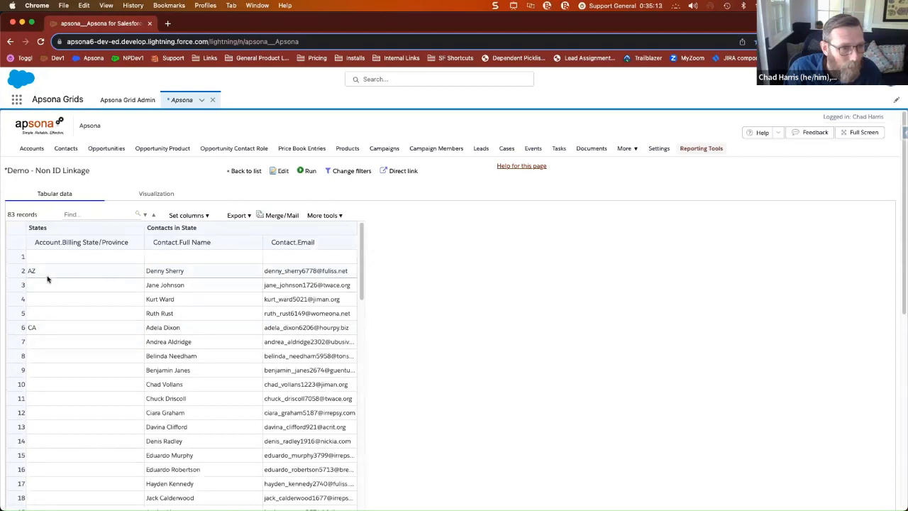
- Outline the AZ contacts and the CA contacts in the report results with annotation rectangles, and clear the markup
key(ctrl+alt+a)
drag(23, 255, 377, 337)
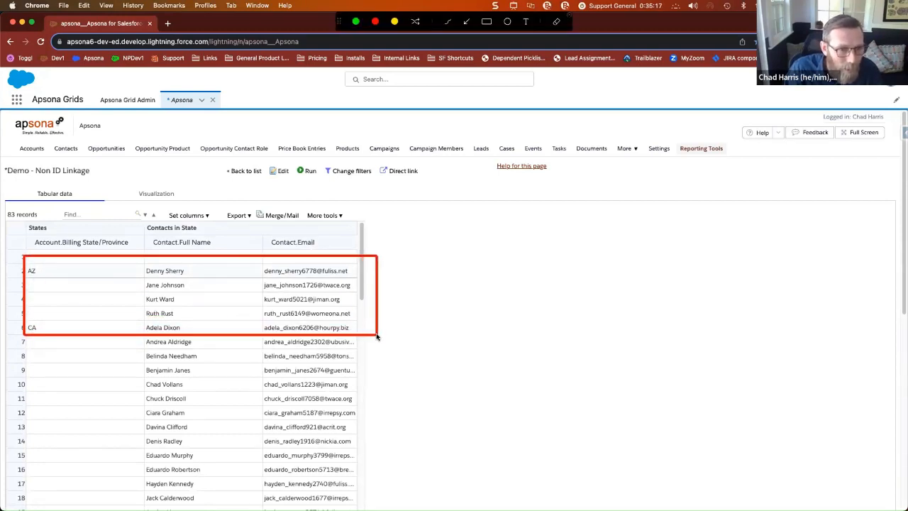
drag(25, 322, 358, 467)
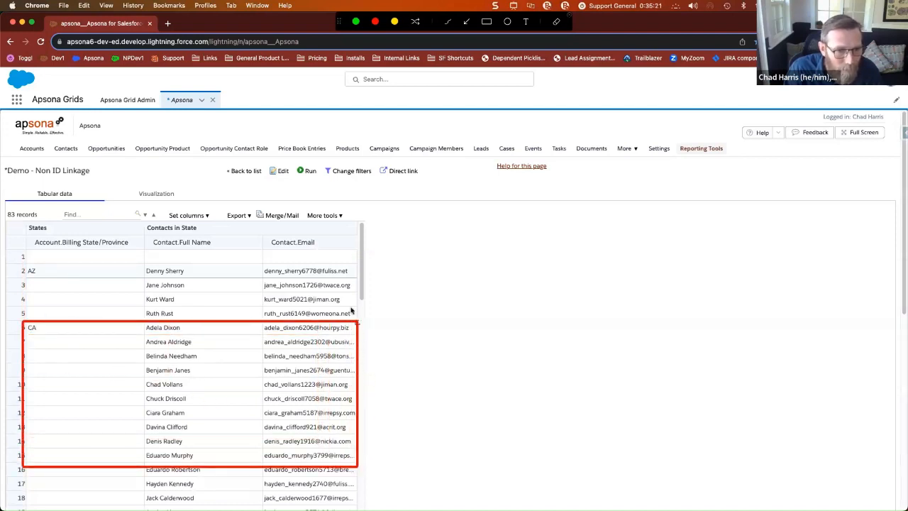
key(Escape)
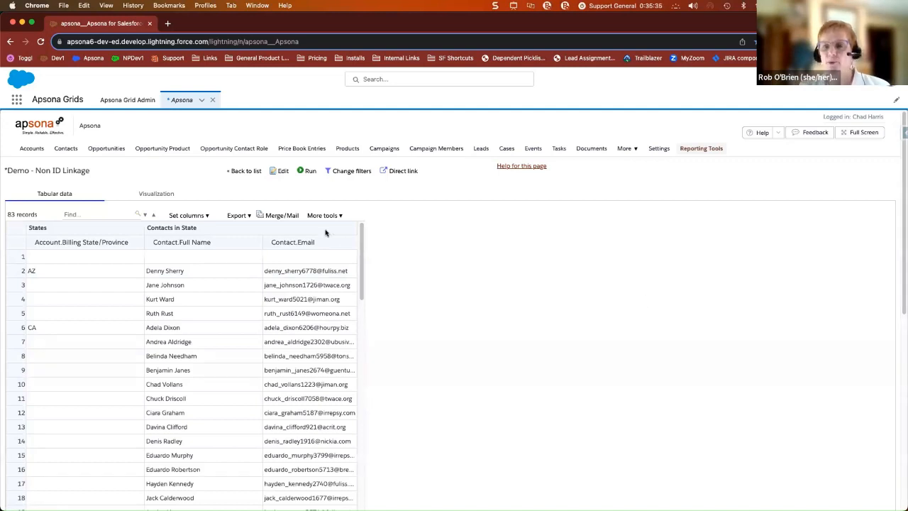
- Return to the multi-step reports, open "*Demo - Combine and Hide Steps" for editing, and view the Email List step's combining rules
click(687, 151)
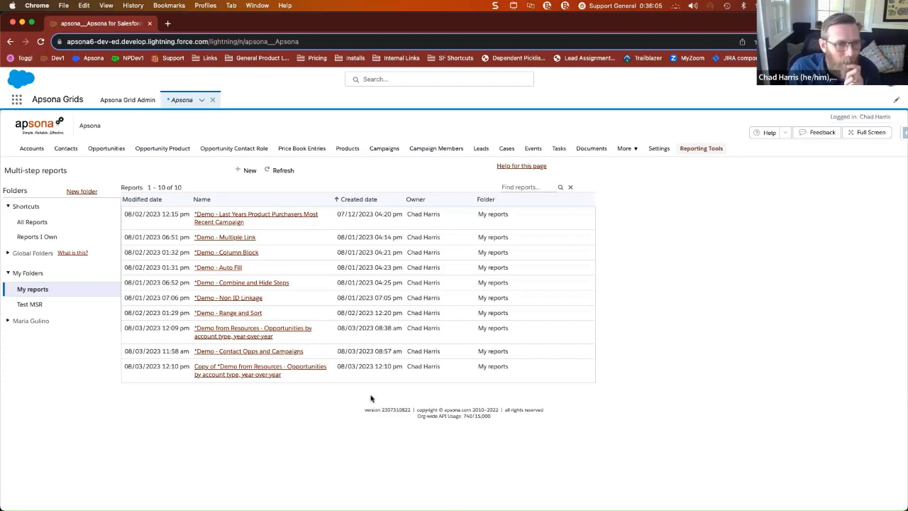
click(243, 283)
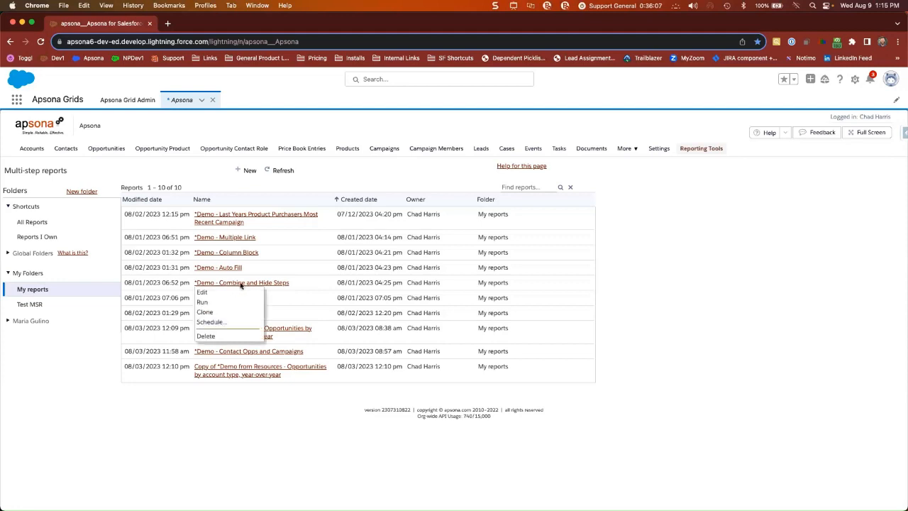
click(229, 291)
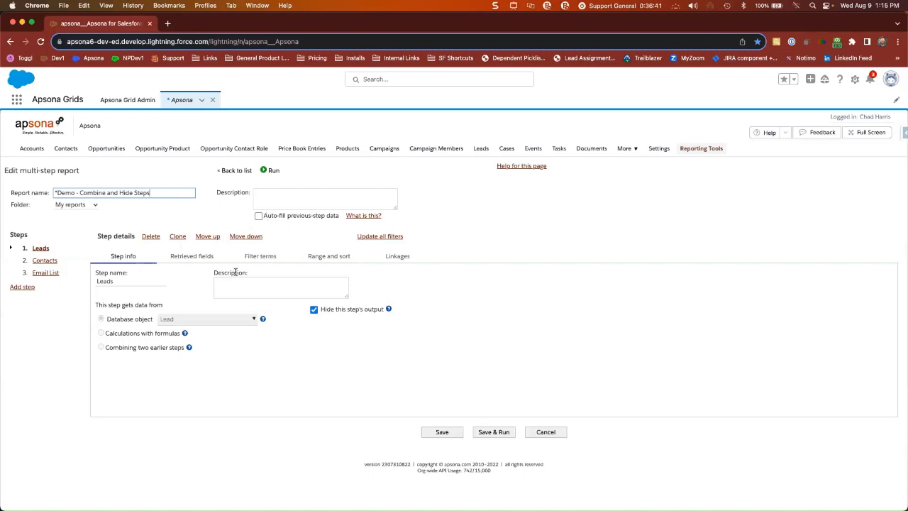
click(44, 273)
click(202, 259)
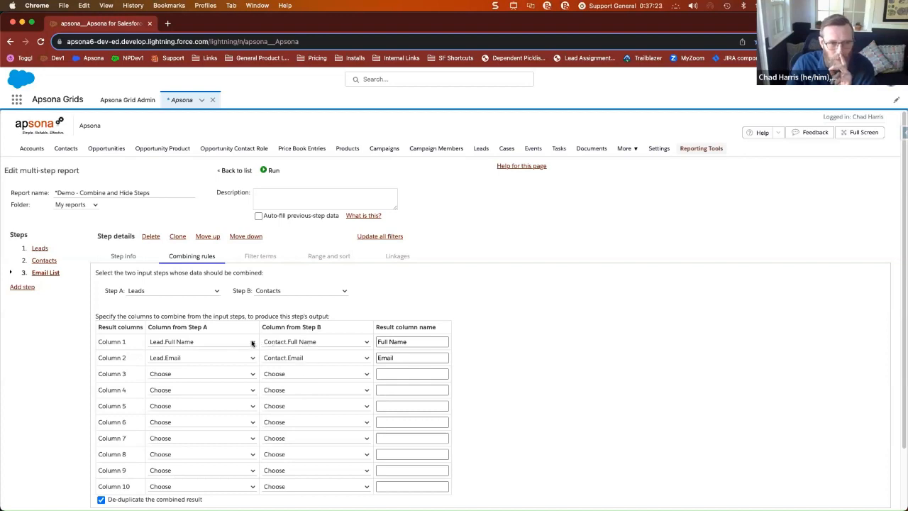
- Add a linkage in the Contacts step matching Lead.Full Name from the Leads step to Contact.Full Name
click(43, 260)
click(402, 256)
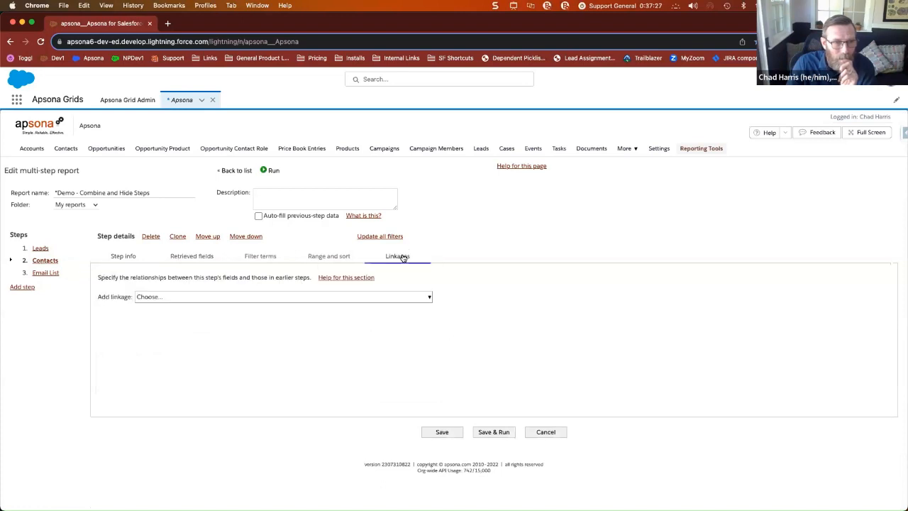
click(366, 298)
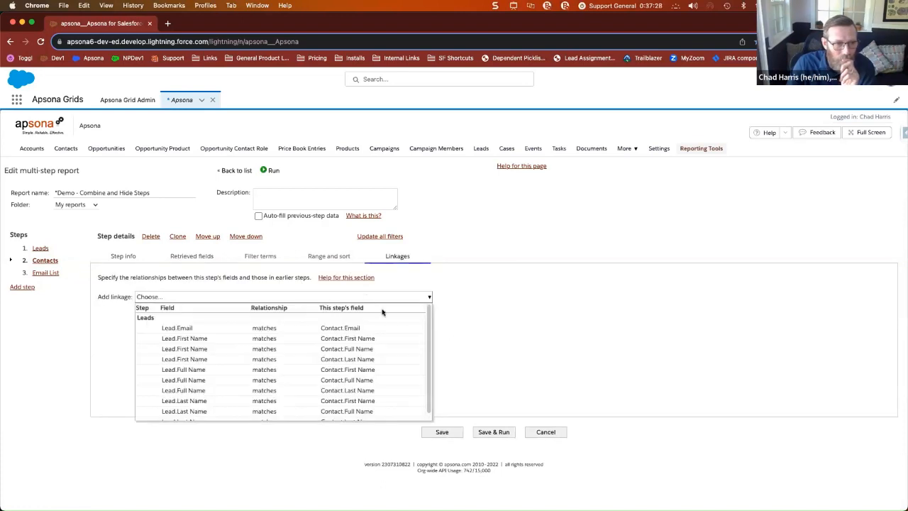
click(324, 381)
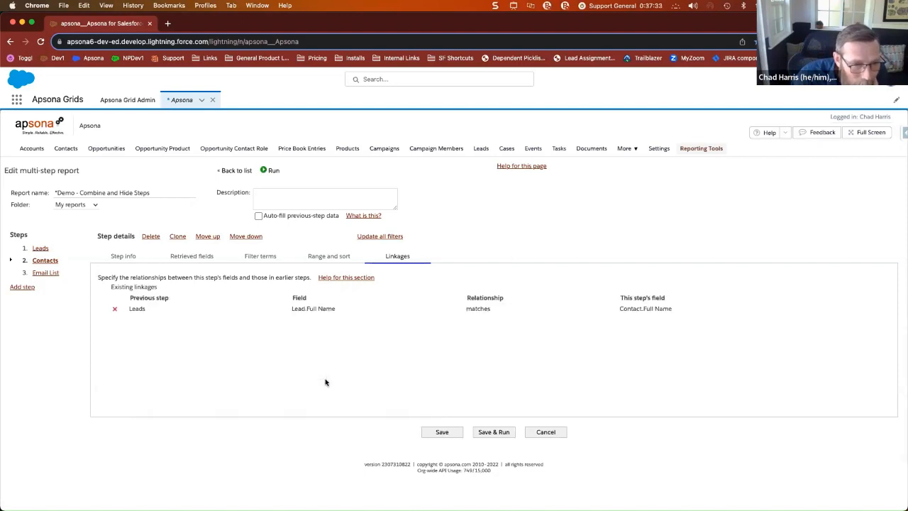
- Remove Contact.First Name and Contact.Last Name from the Contacts step's retrieved fields, and try to save the report
click(191, 256)
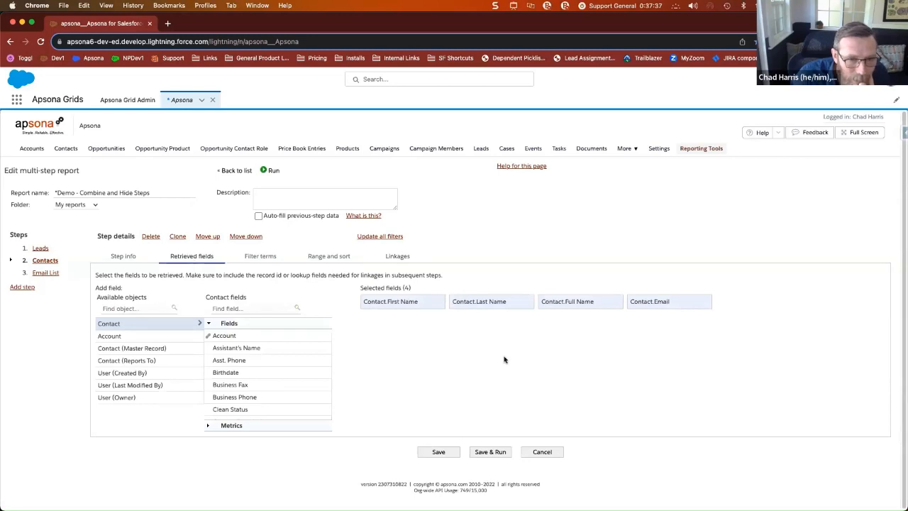
click(439, 302)
click(438, 301)
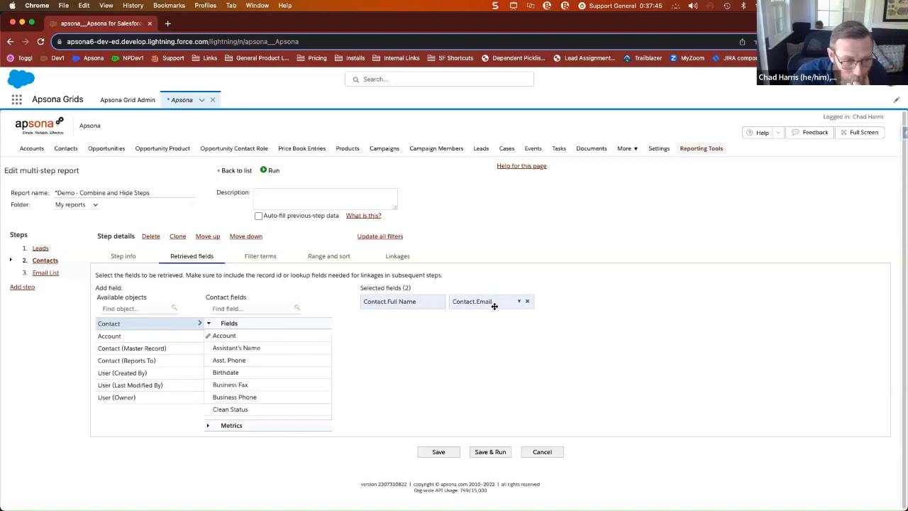
click(439, 451)
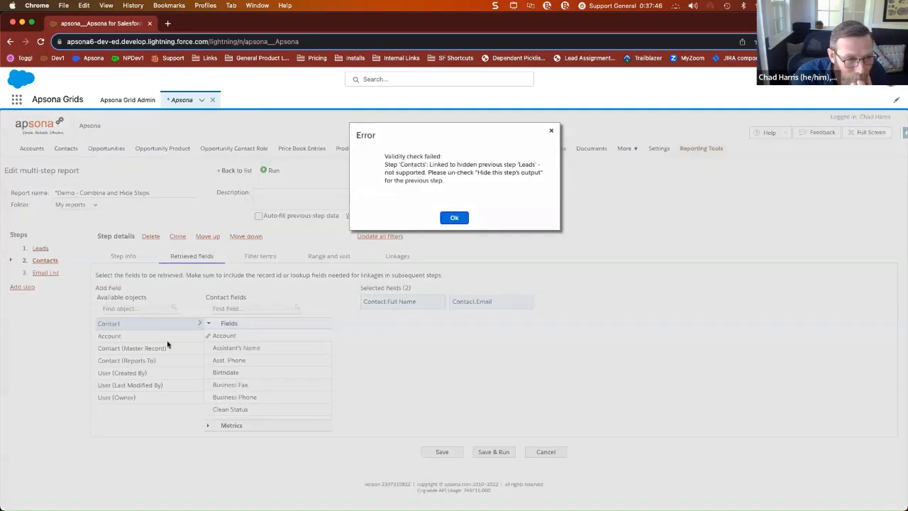
click(459, 218)
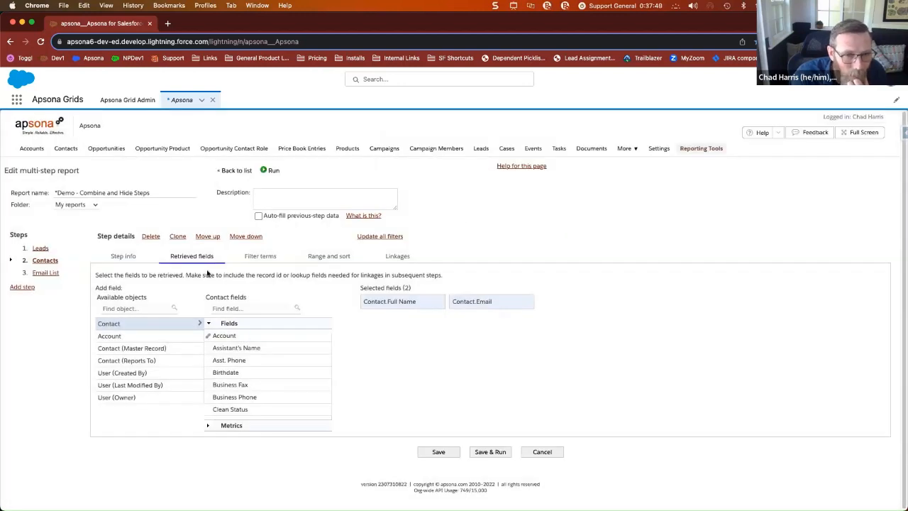
- Turn off hiding of the output for the Leads and Contacts steps, and save the report
click(41, 248)
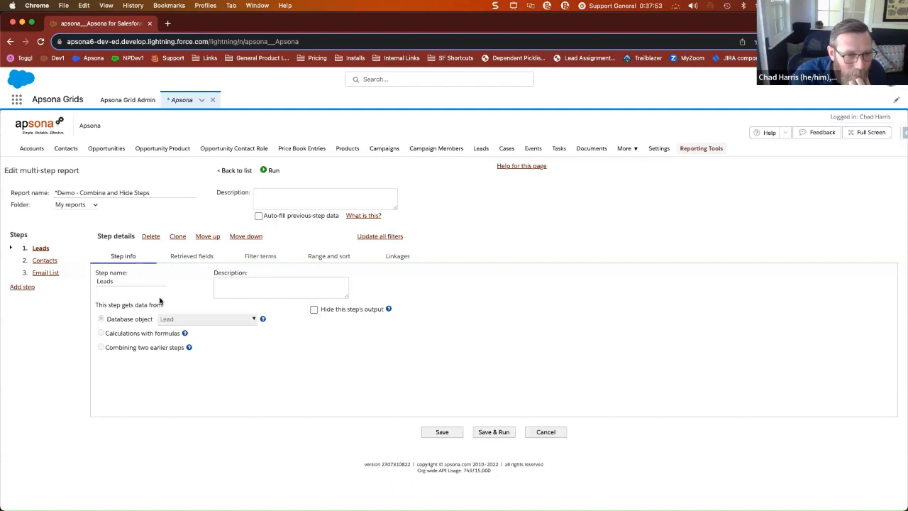
click(45, 260)
click(314, 310)
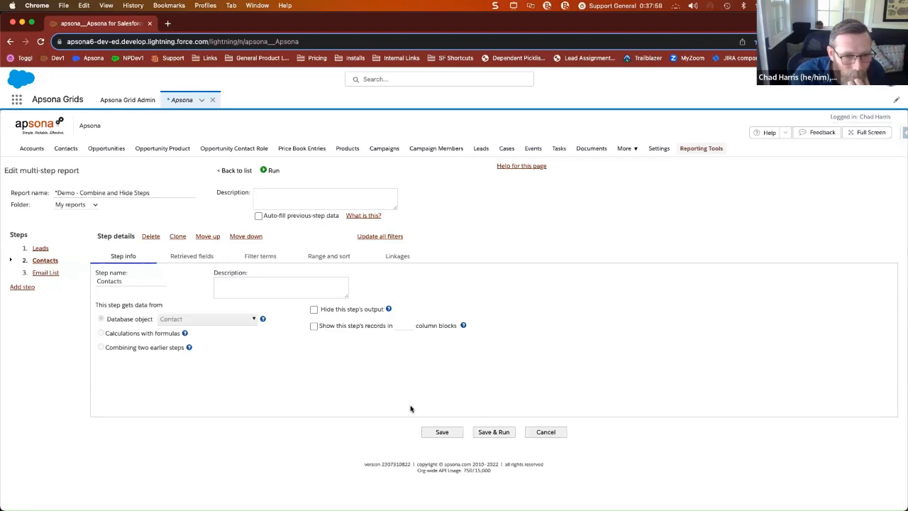
click(428, 432)
- Check the Contacts step's linkage and fields, remove Lead.First Name and Lead.Last Name from the Leads step, and save and run the report
click(391, 257)
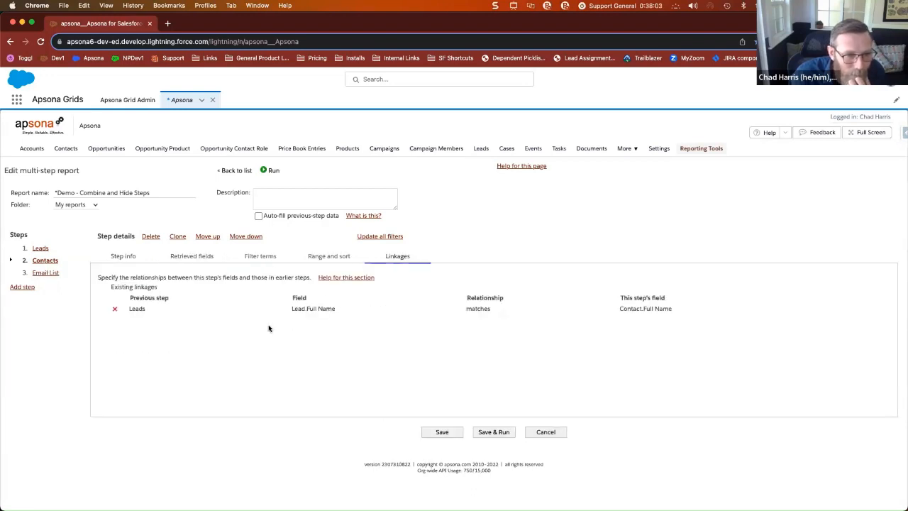
click(207, 259)
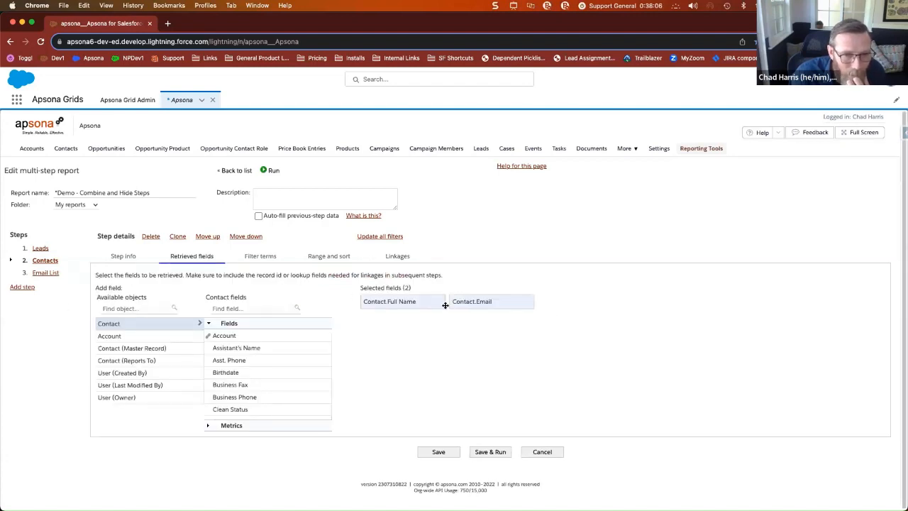
click(41, 248)
click(205, 257)
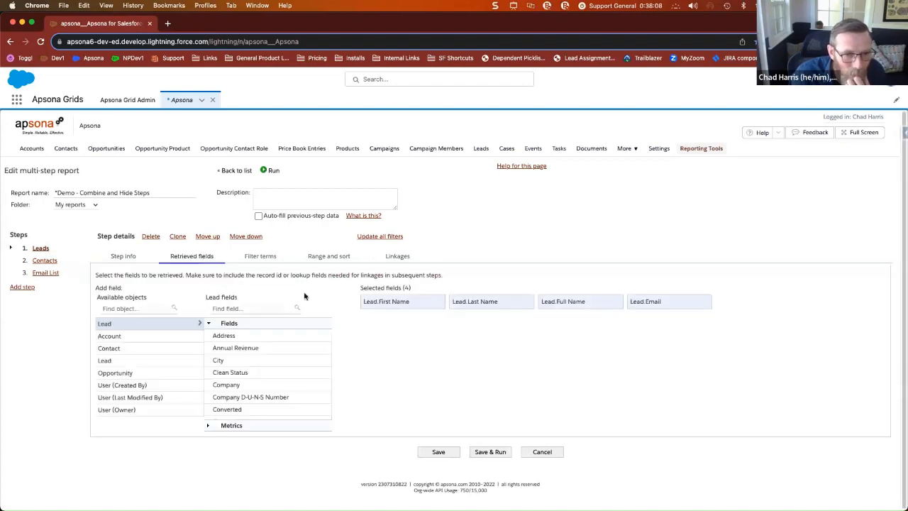
click(437, 302)
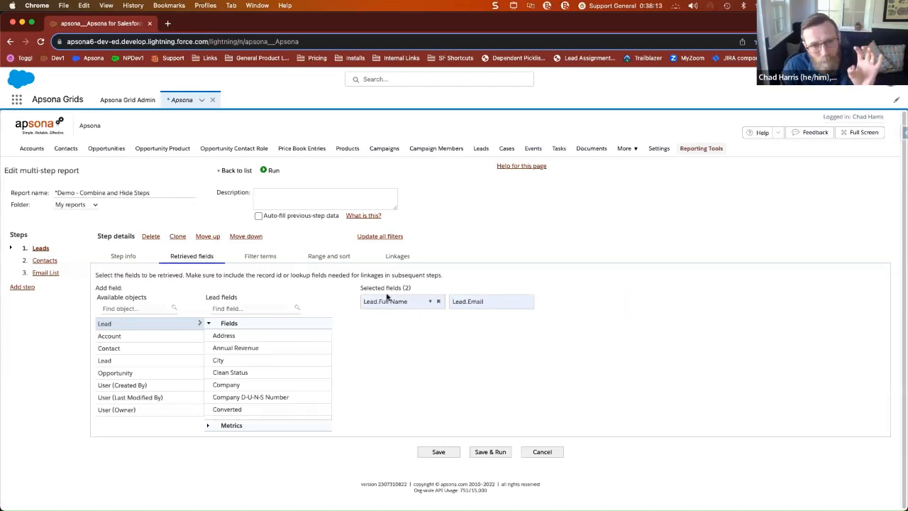
click(489, 452)
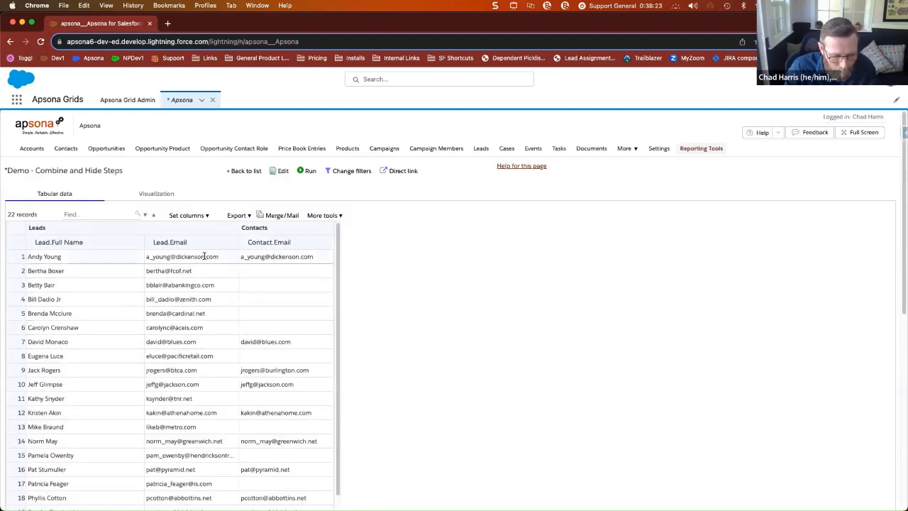
- Examine the first two rows of the report results, comparing the lead's full name with the lead and contact emails
key(ctrl+a)
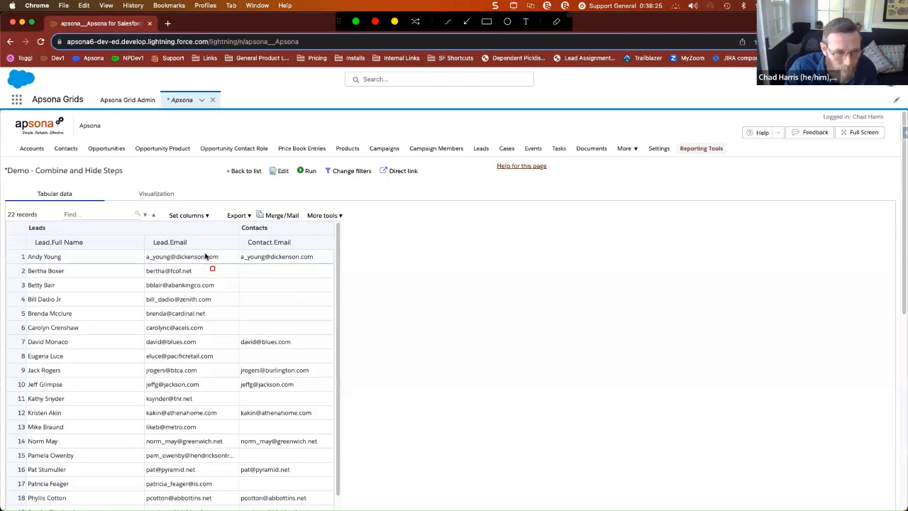
drag(21, 246, 344, 263)
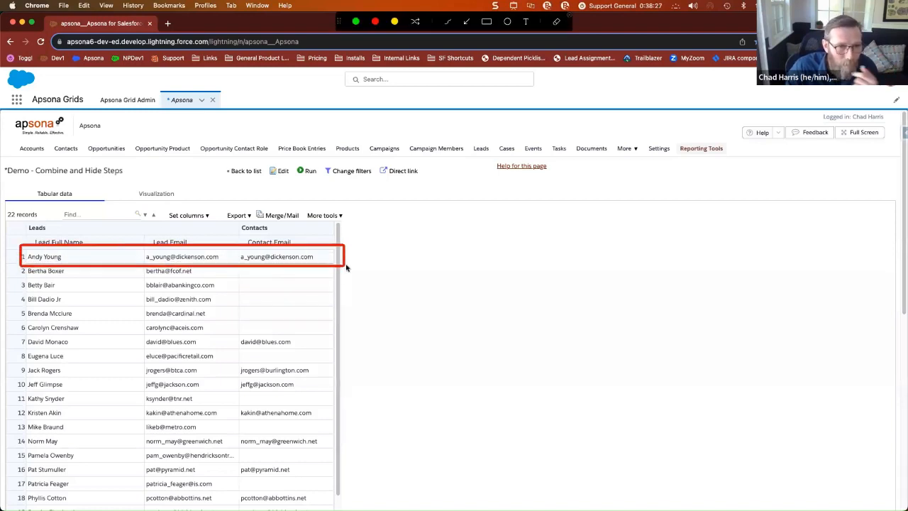
drag(26, 248, 75, 264)
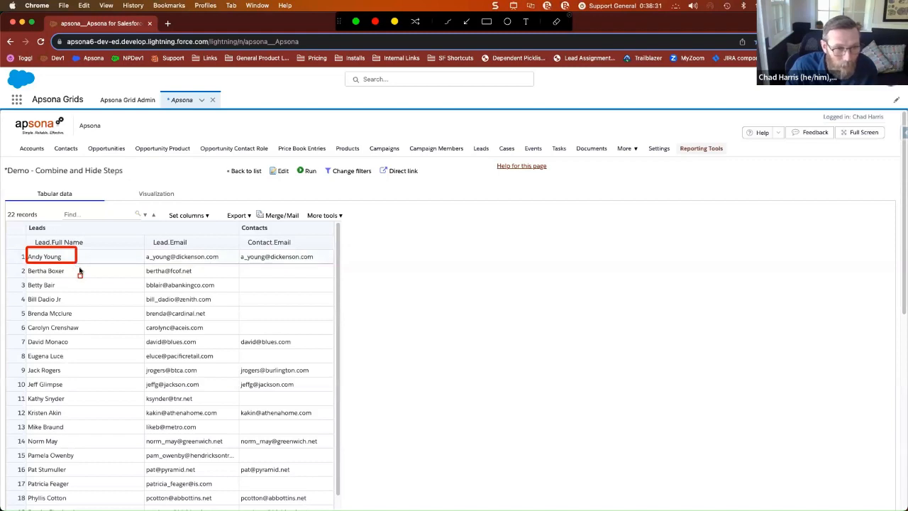
drag(144, 248, 351, 263)
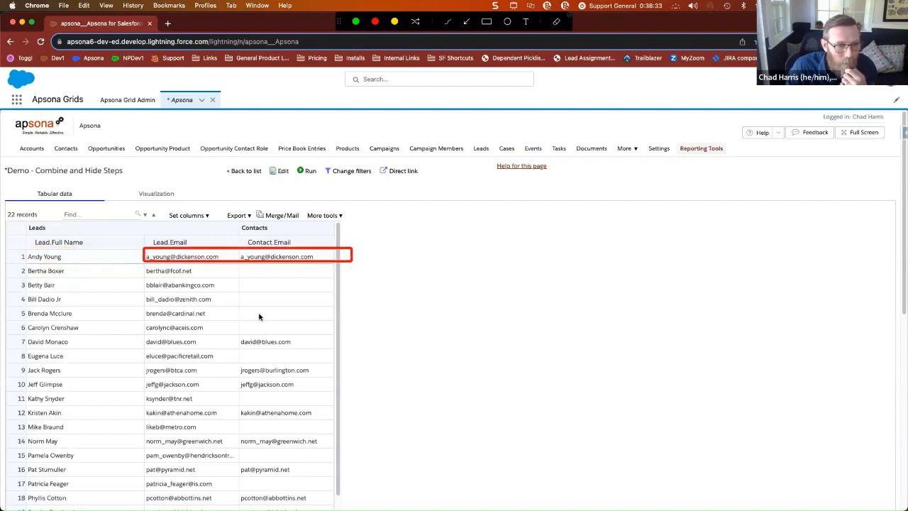
drag(22, 265, 333, 276)
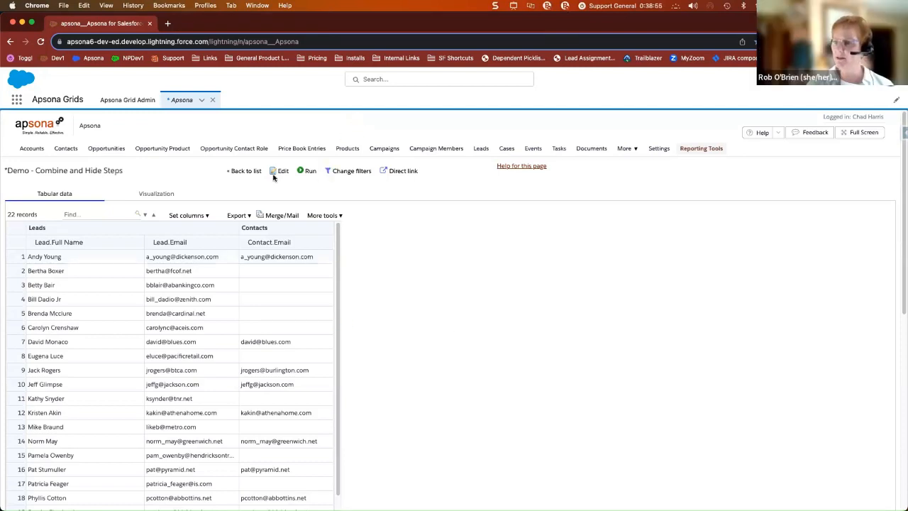
- Open the "*Demo - Combine and Hide Steps" report for editing and add a step named opp based on the Opportunity object
click(245, 170)
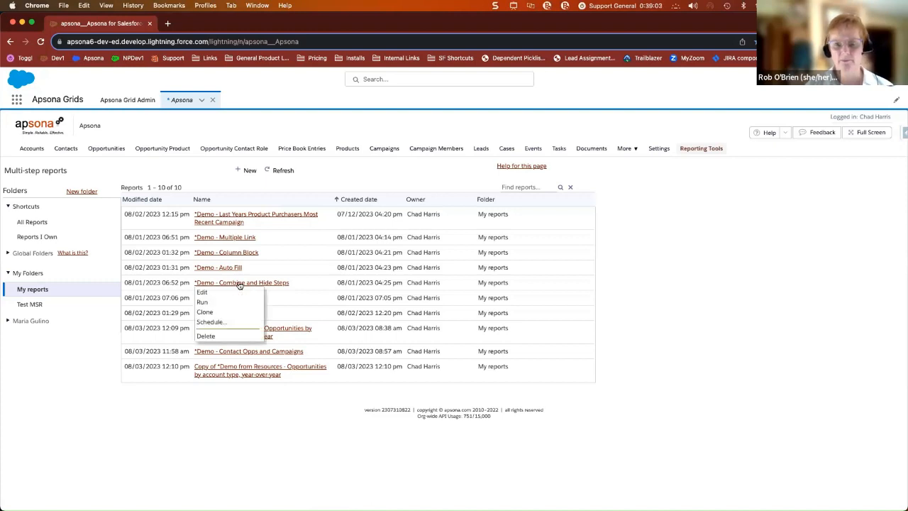
click(227, 293)
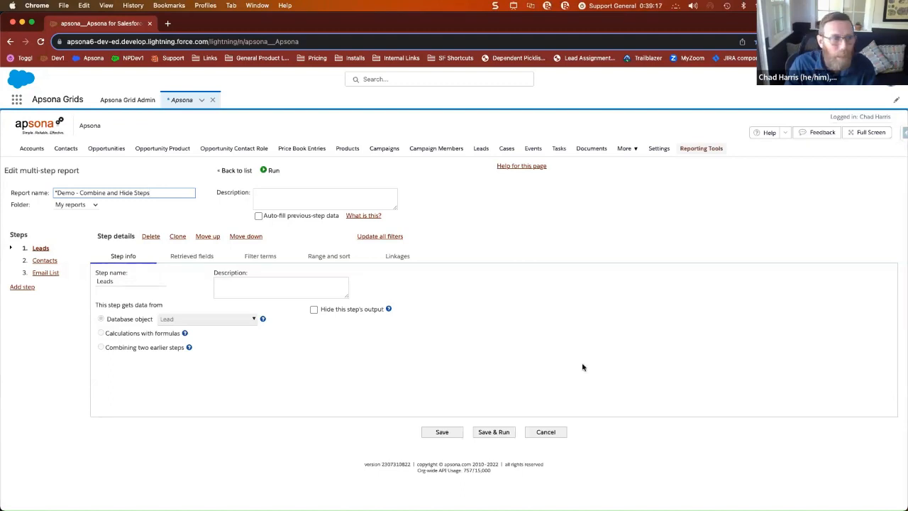
click(23, 286)
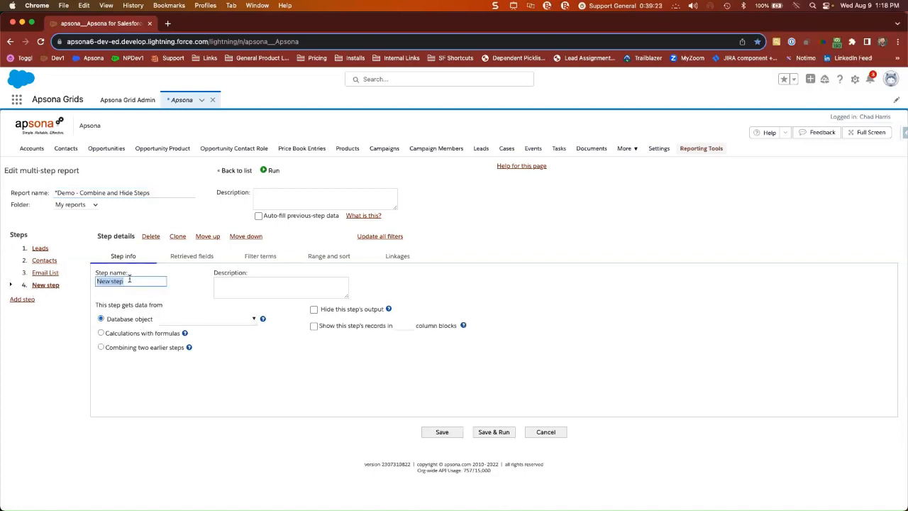
text(c)
text(pp)
click(198, 321)
click(146, 338)
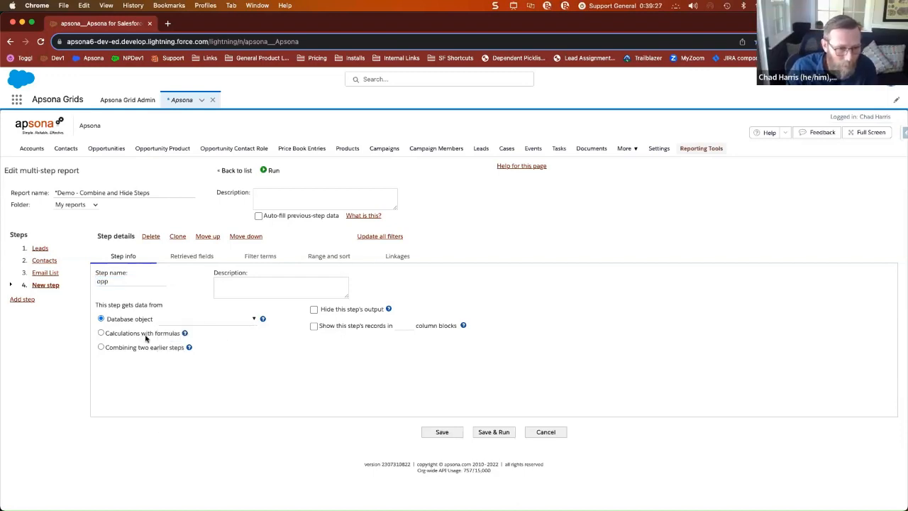
click(235, 321)
text(opp)
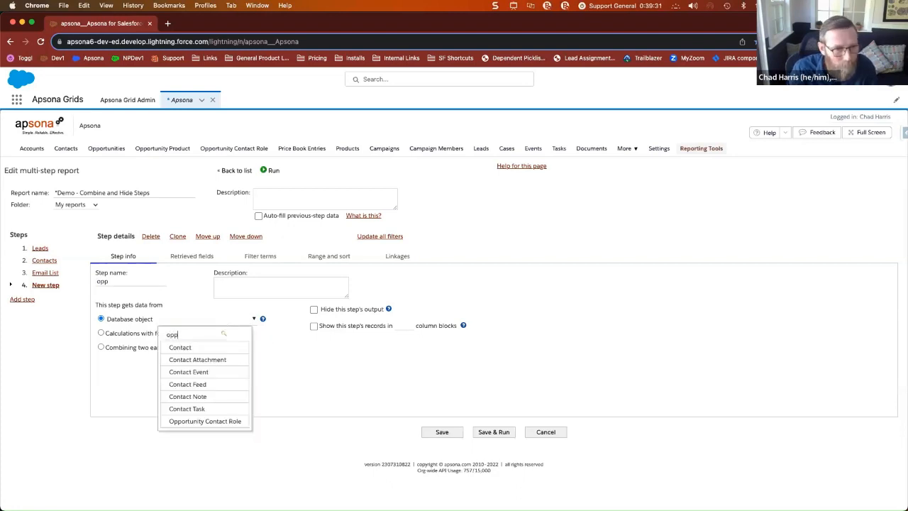
click(214, 349)
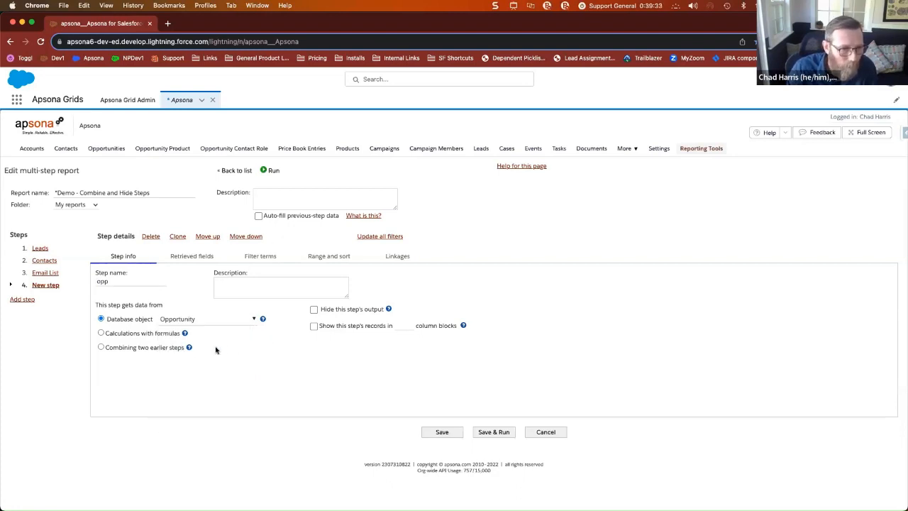
- Add Opportunity.Account, Opportunity.Amount and Opportunity.Name to the opp step's retrieved fields, and save the report
click(187, 258)
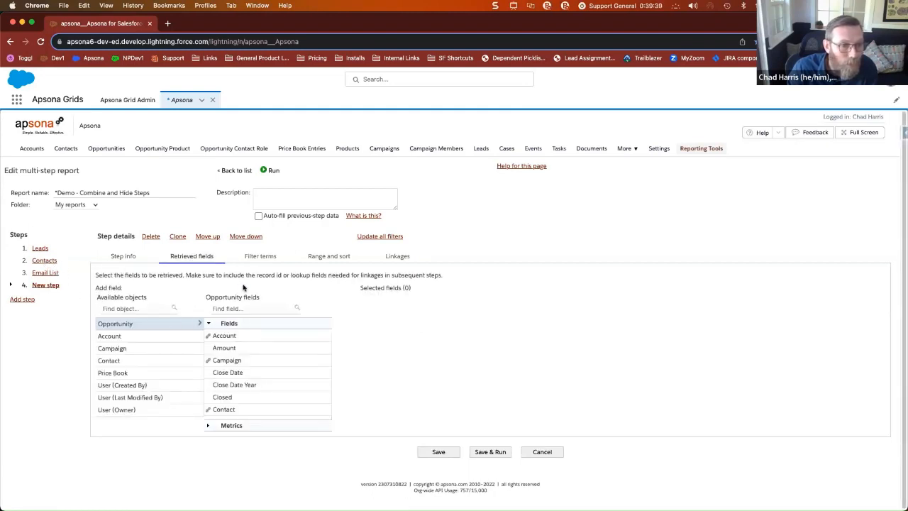
click(225, 337)
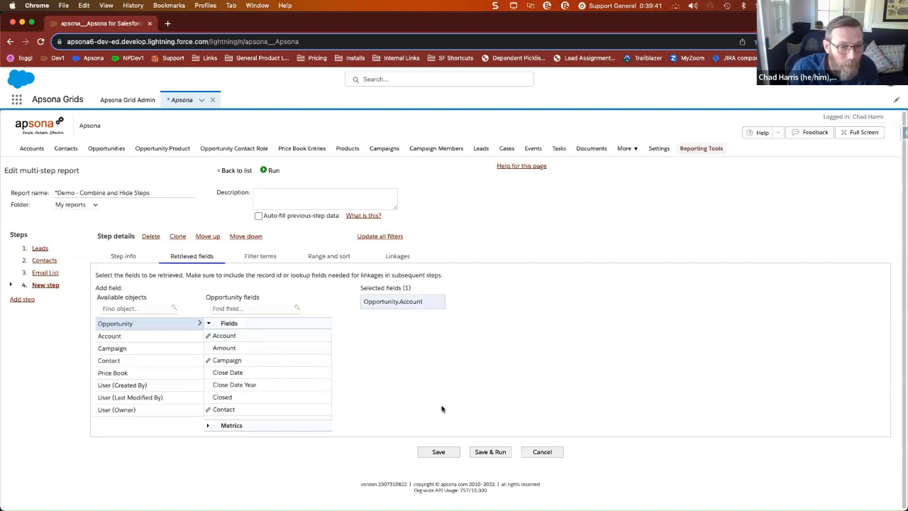
click(237, 348)
text(name)
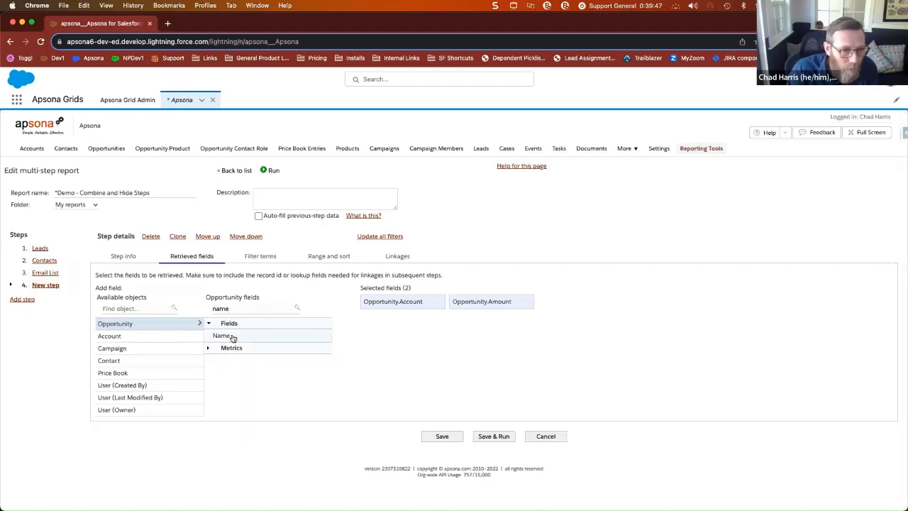
click(234, 336)
click(454, 439)
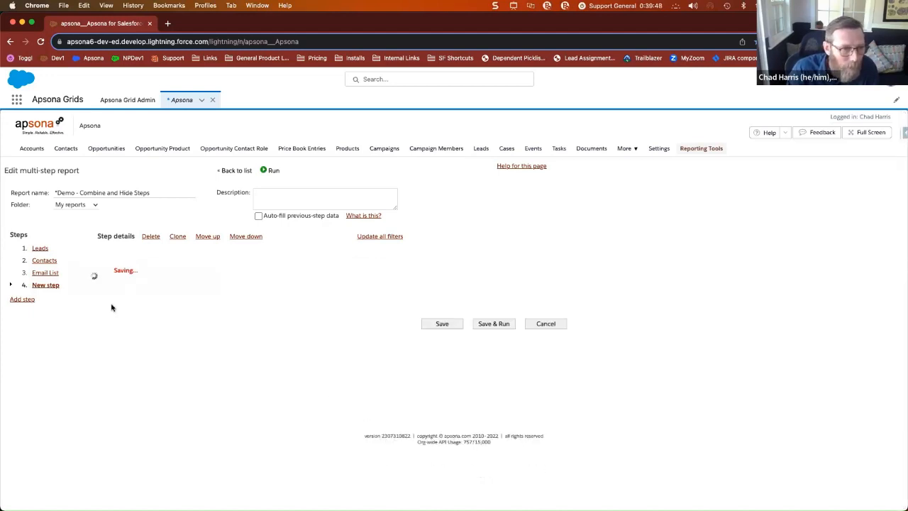
- Add Contact.Account to the Contacts step's retrieved fields and save the report
click(53, 262)
click(193, 258)
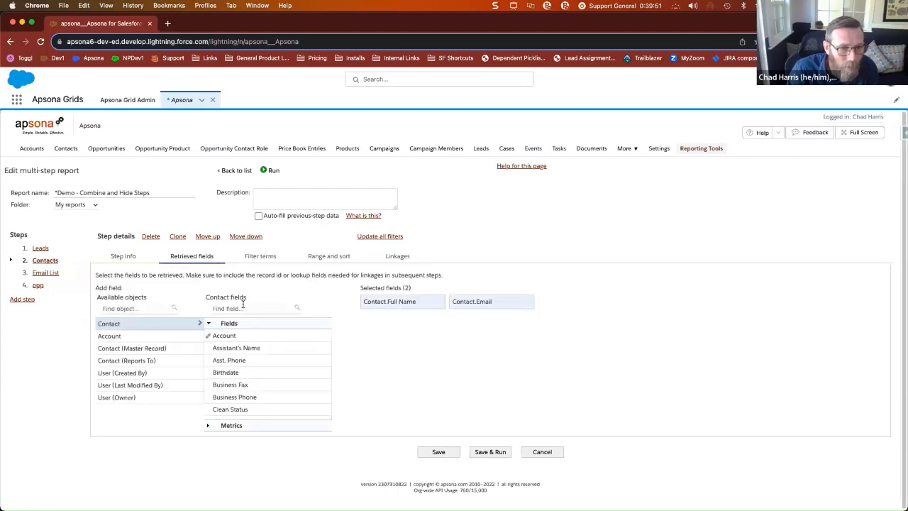
click(225, 336)
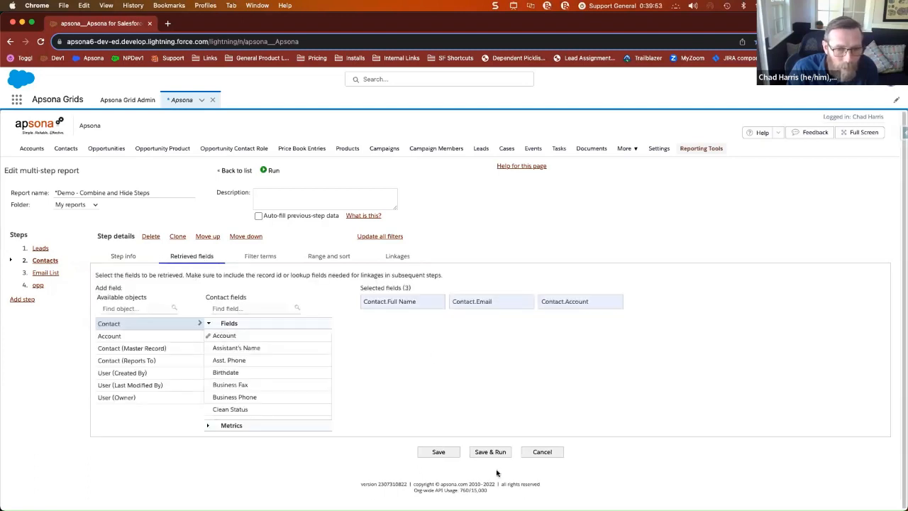
click(455, 456)
- Link the opp step to the Contacts step by matching Contact.Account to Opportunity.Account, and save and run the report
click(38, 285)
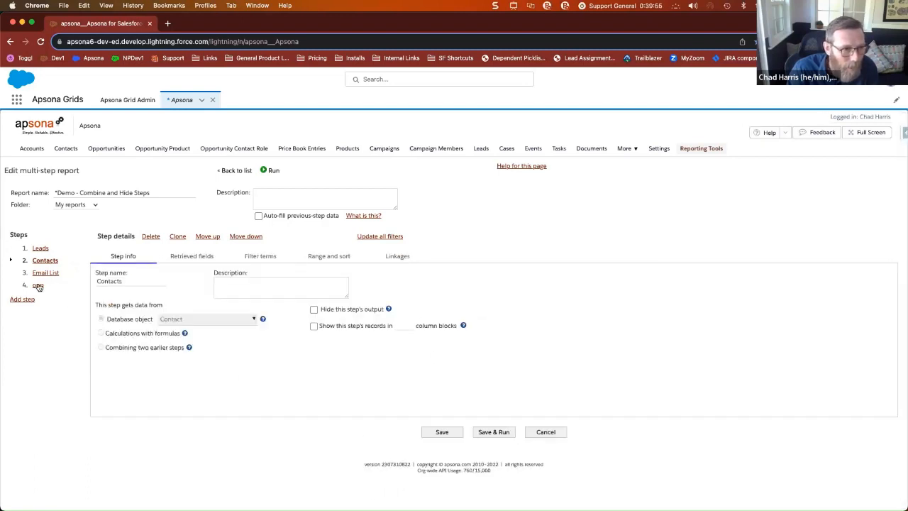
click(391, 258)
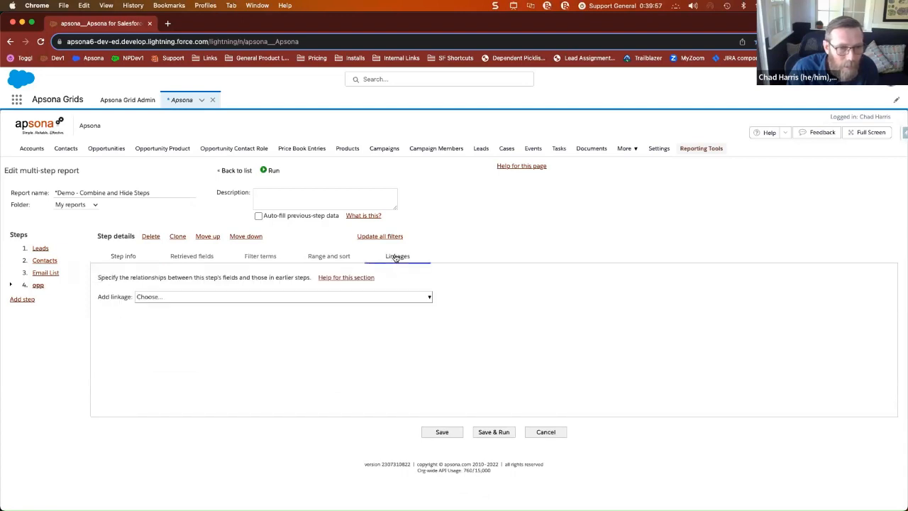
click(358, 296)
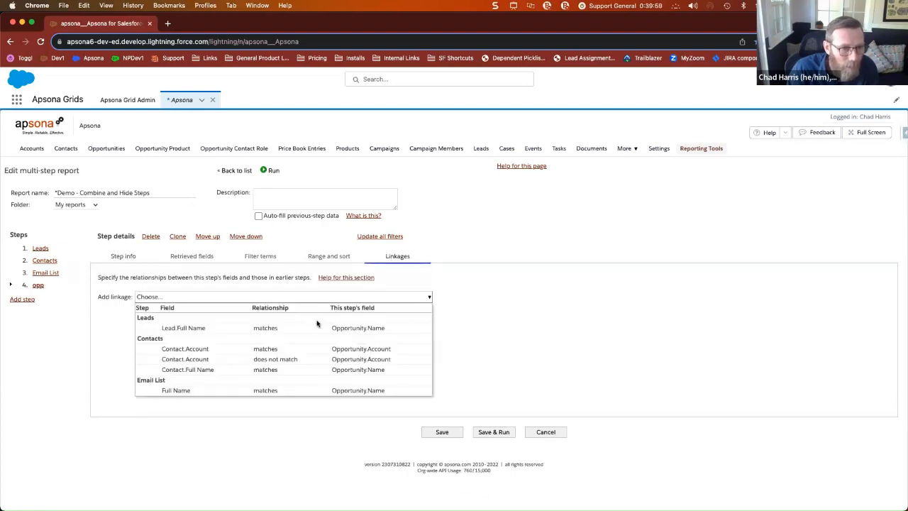
click(271, 351)
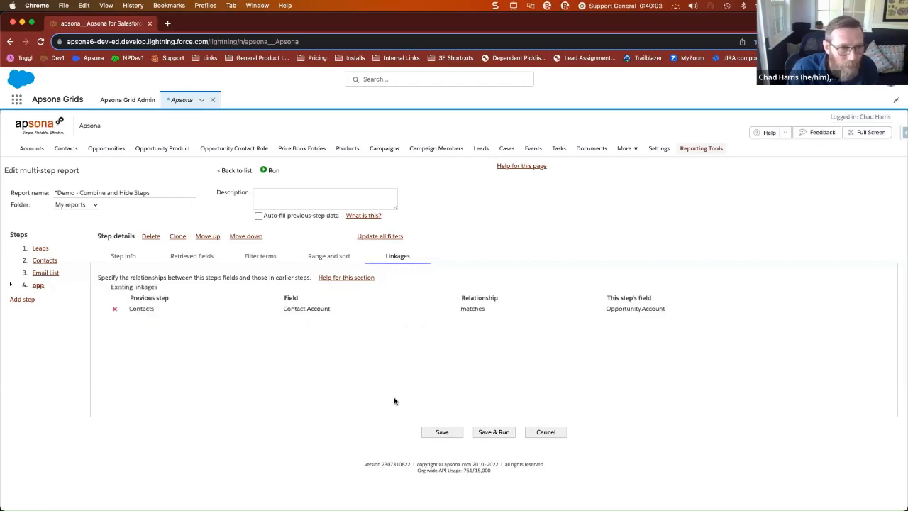
click(487, 434)
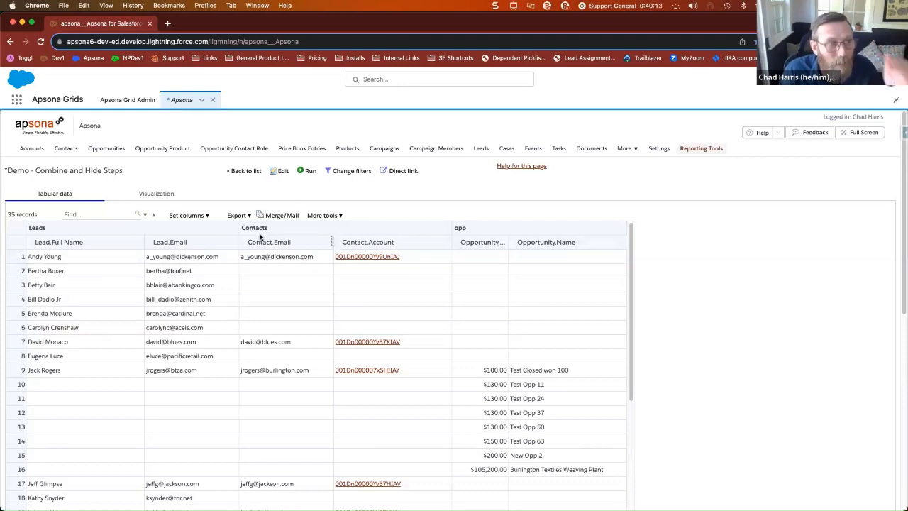
- Examine the combined Leads, Contacts and opp results together with the separate Email List table
scroll(778, 281, down, 3)
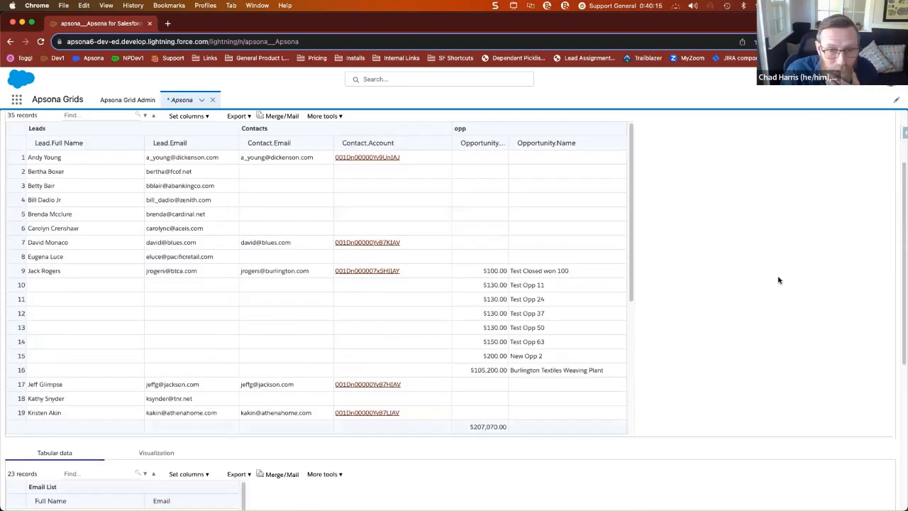
scroll(778, 280, down, 5)
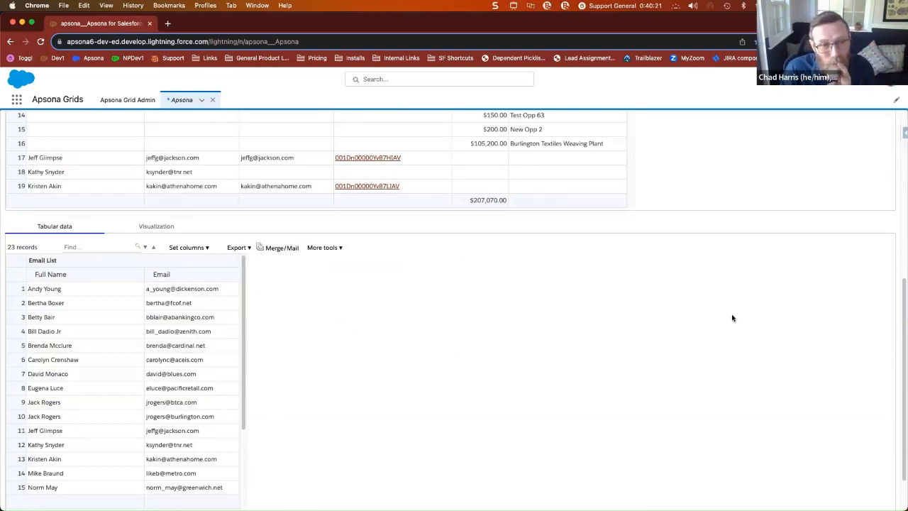
scroll(727, 334, up, 6)
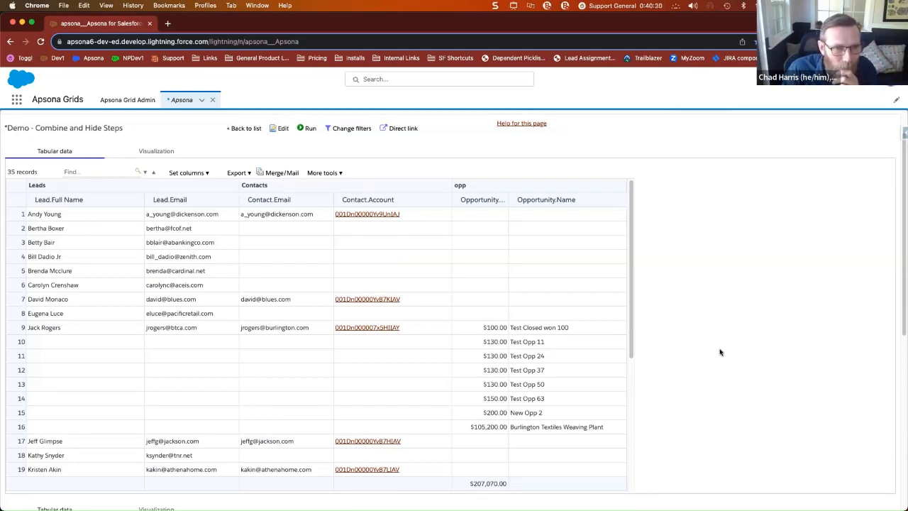
scroll(720, 340, down, 1)
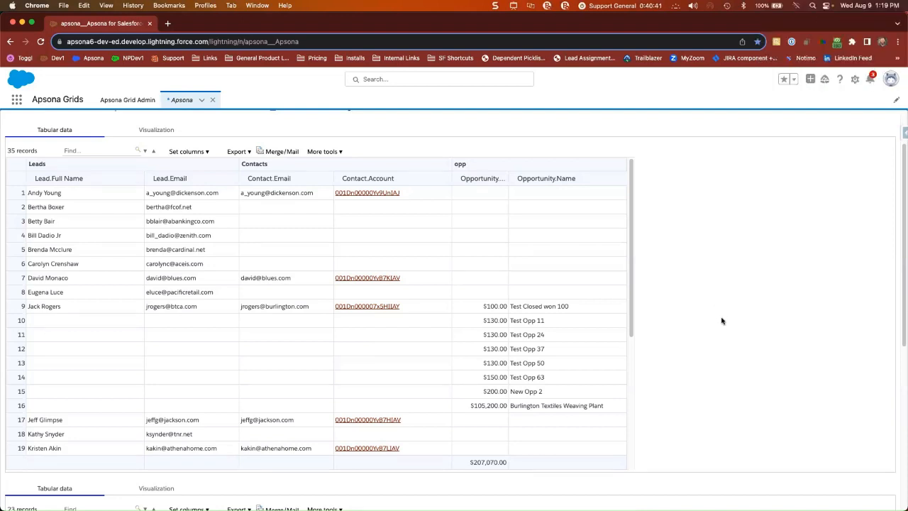
scroll(728, 336, down, 2)
scroll(729, 336, down, 1)
scroll(729, 336, up, 1)
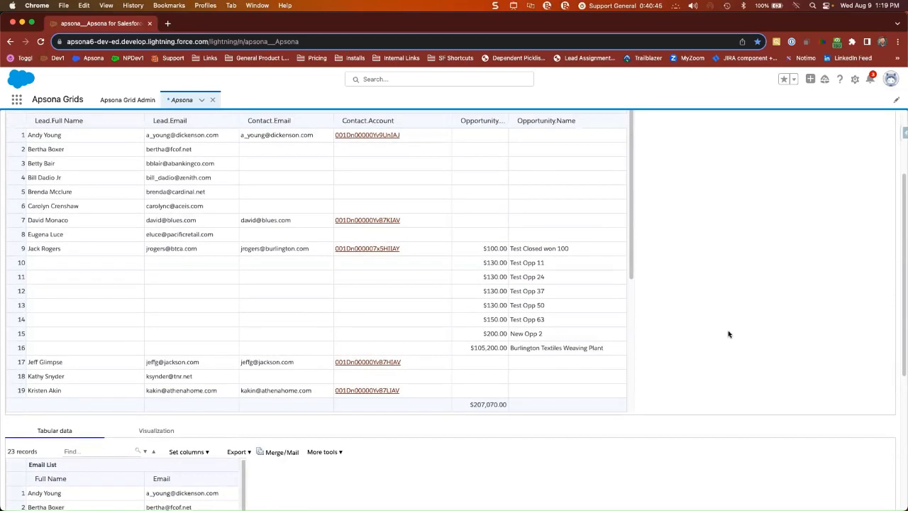
scroll(729, 334, up, 2)
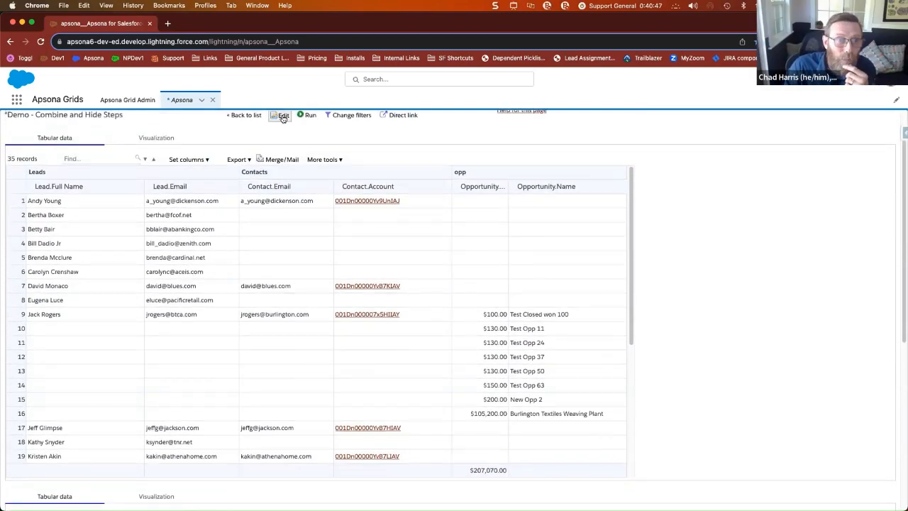
- Reopen the report for editing, remove the opp step's linkage and delete the opp step
click(283, 117)
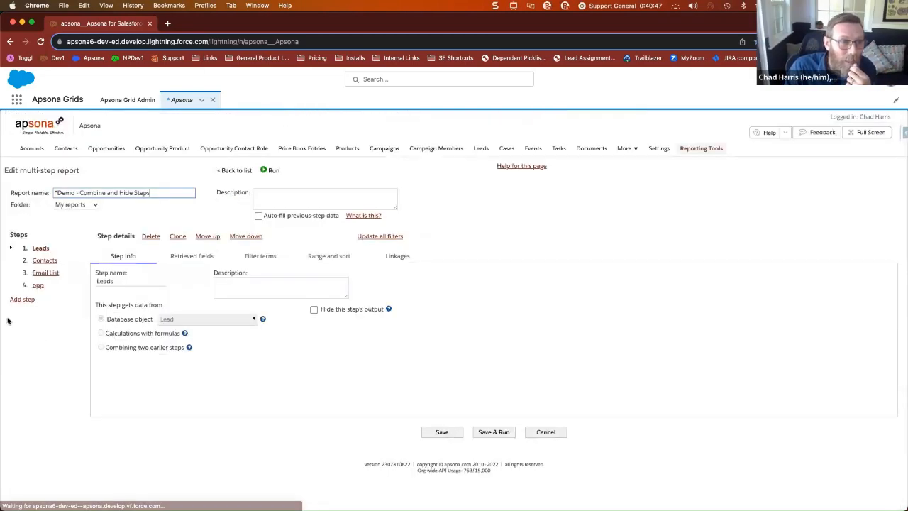
click(45, 273)
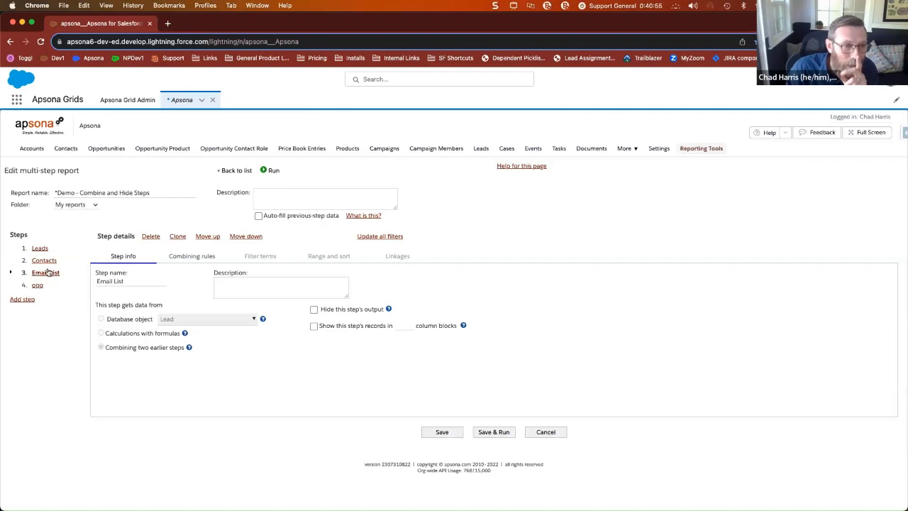
click(37, 285)
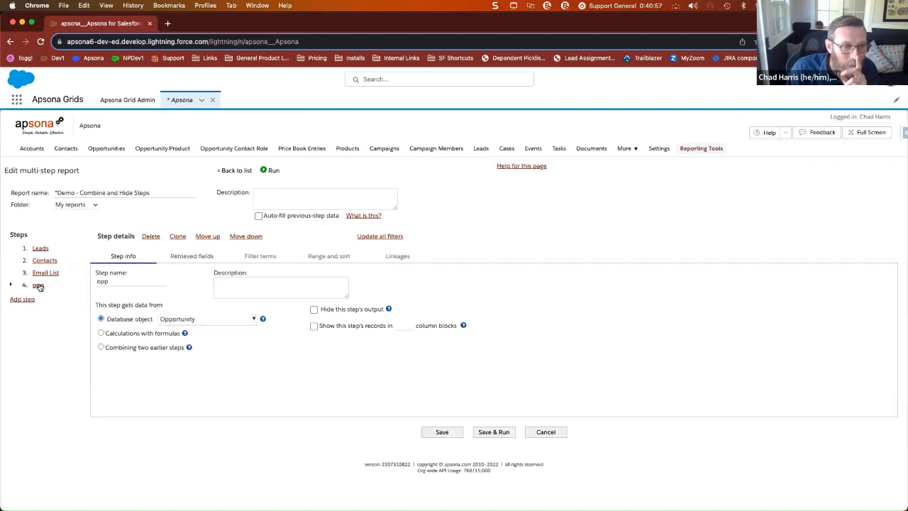
click(193, 257)
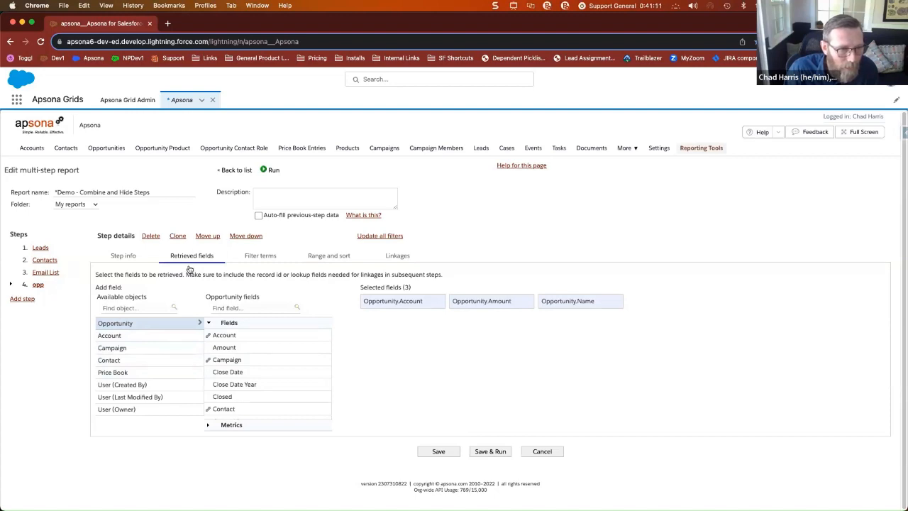
click(404, 256)
click(115, 309)
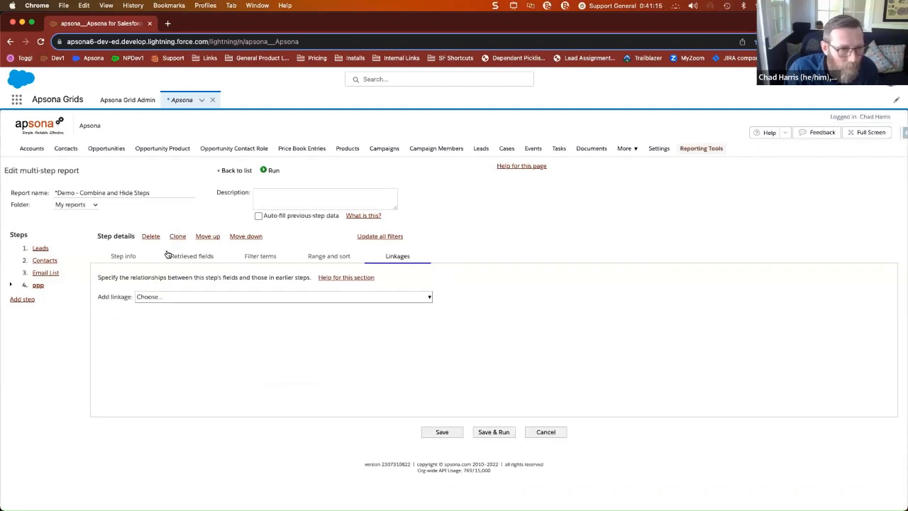
click(151, 237)
click(435, 194)
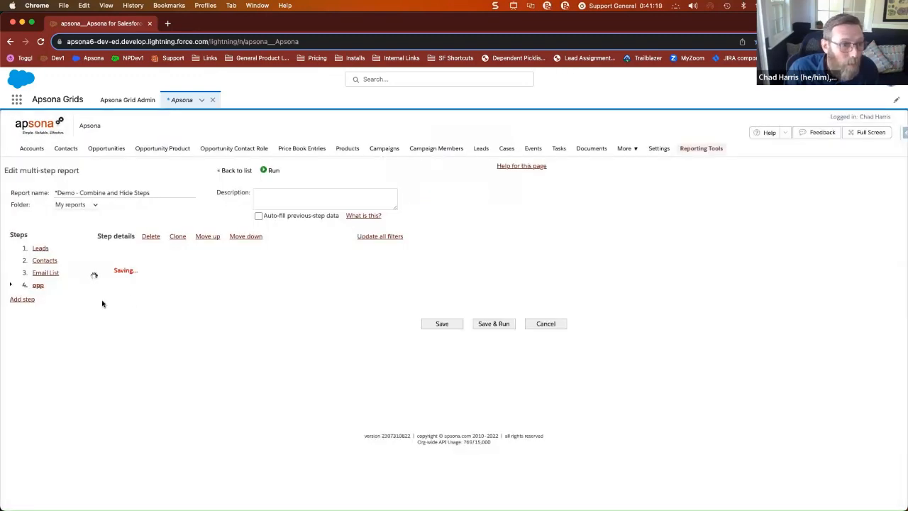
- Add a report step named opp cont that gets its data from the Opportunity Contact Role object
click(28, 299)
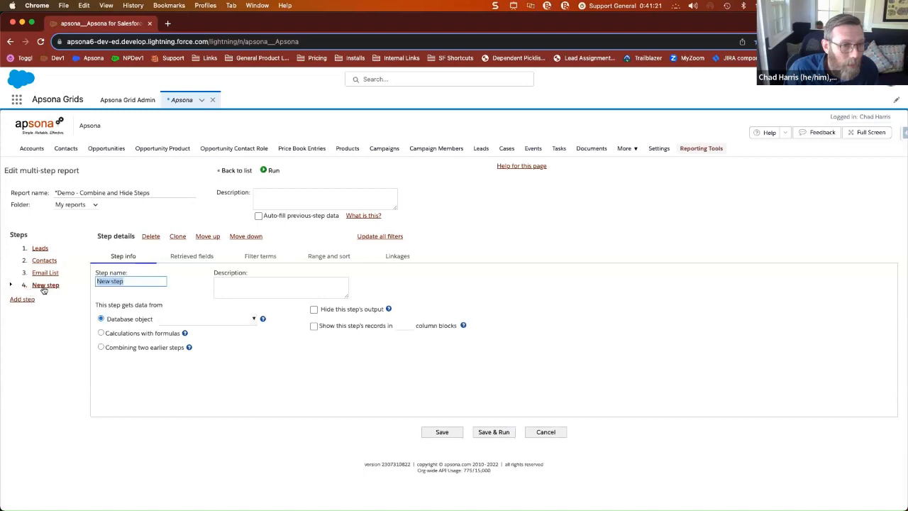
text(opp cont)
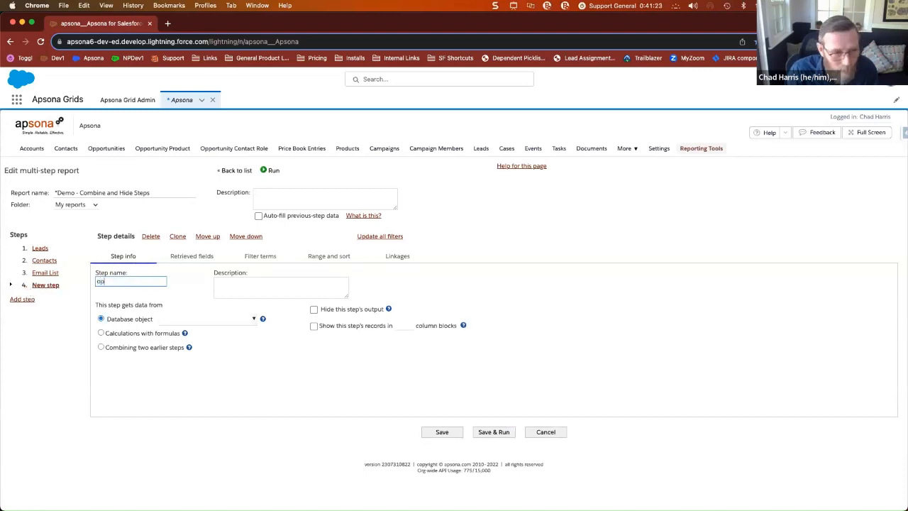
click(213, 319)
text(opp)
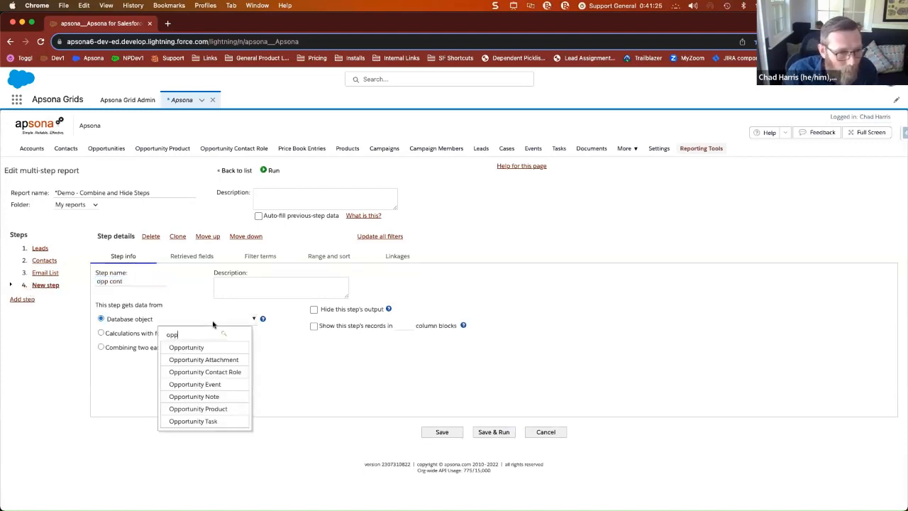
click(212, 372)
- Add Contact.Email and the date-only Opportunity Contact Role Created Date to the opp cont step's retrieved fields, and save the report
click(204, 256)
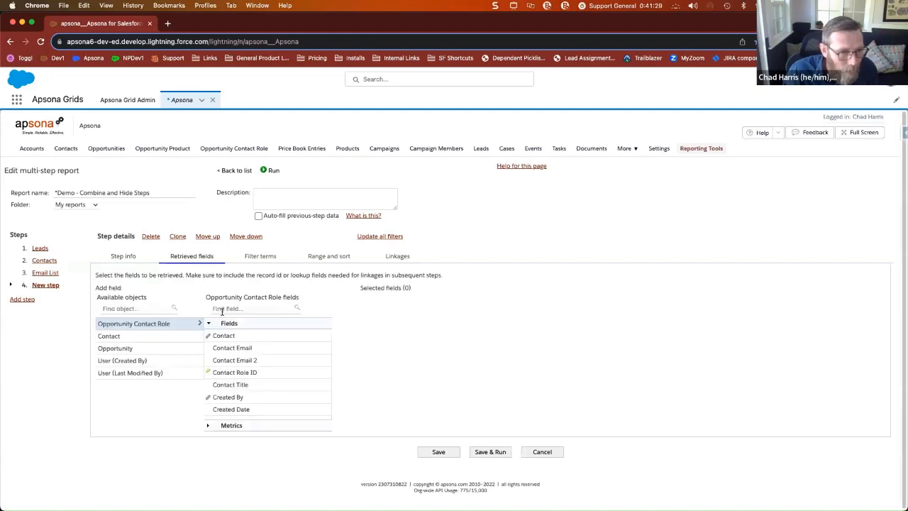
click(189, 335)
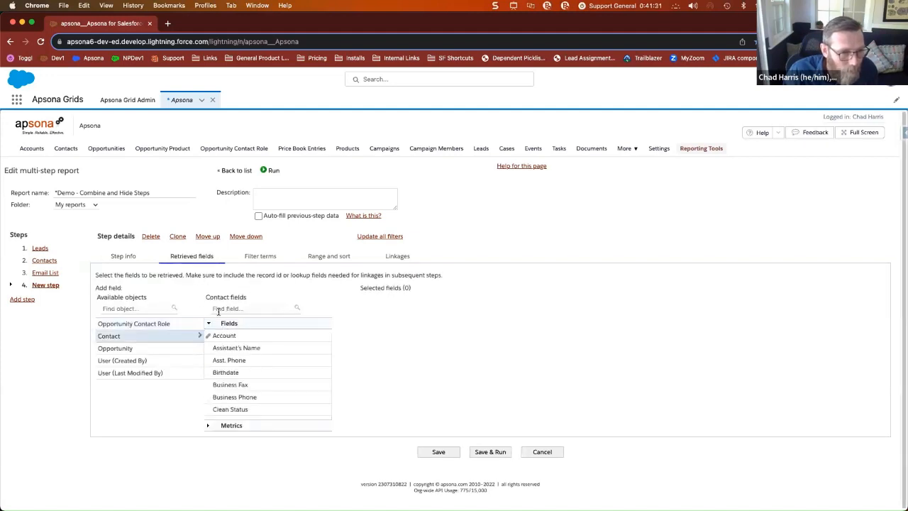
text(email)
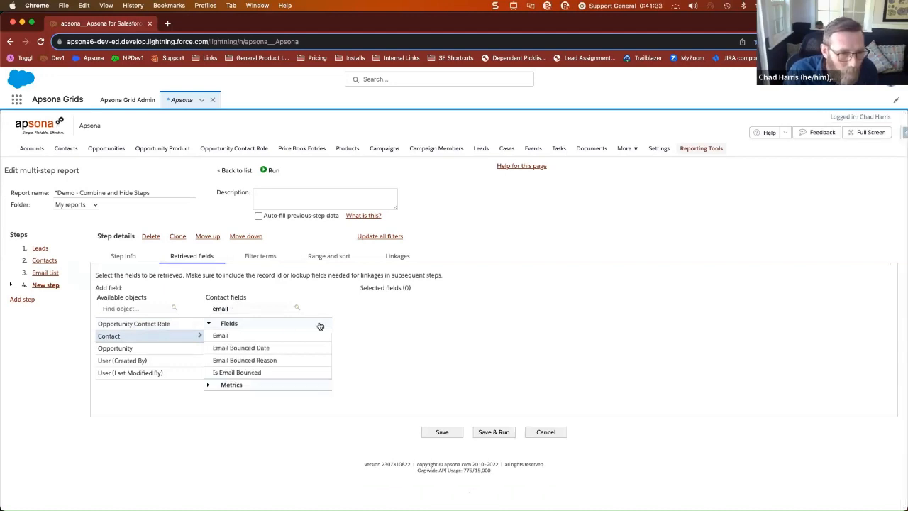
click(222, 335)
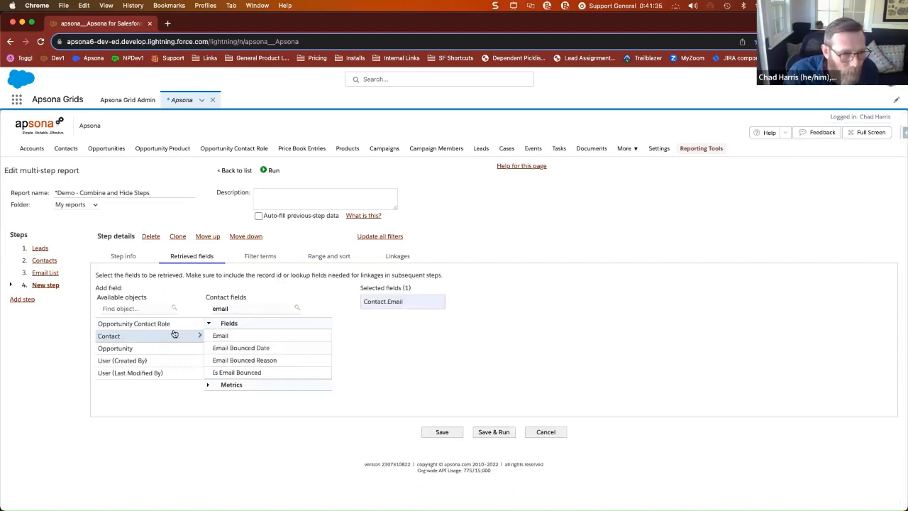
click(176, 323)
double_click(217, 307)
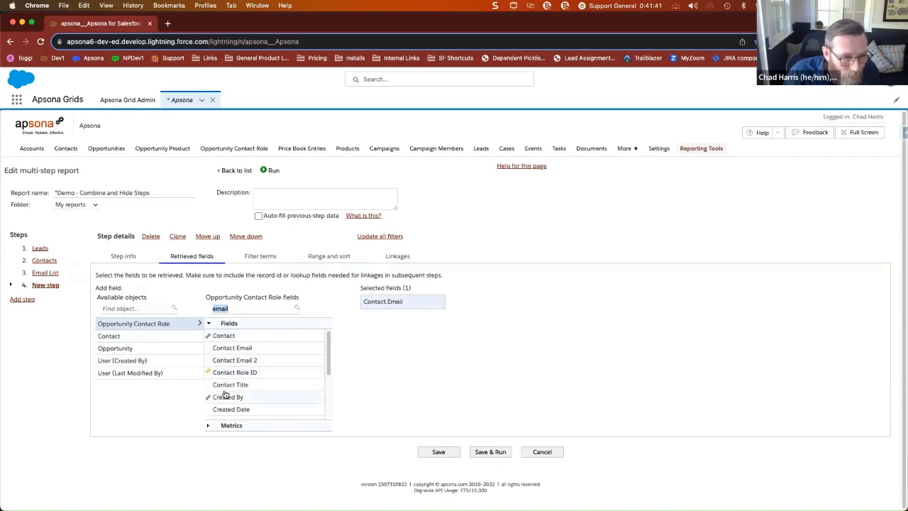
click(227, 407)
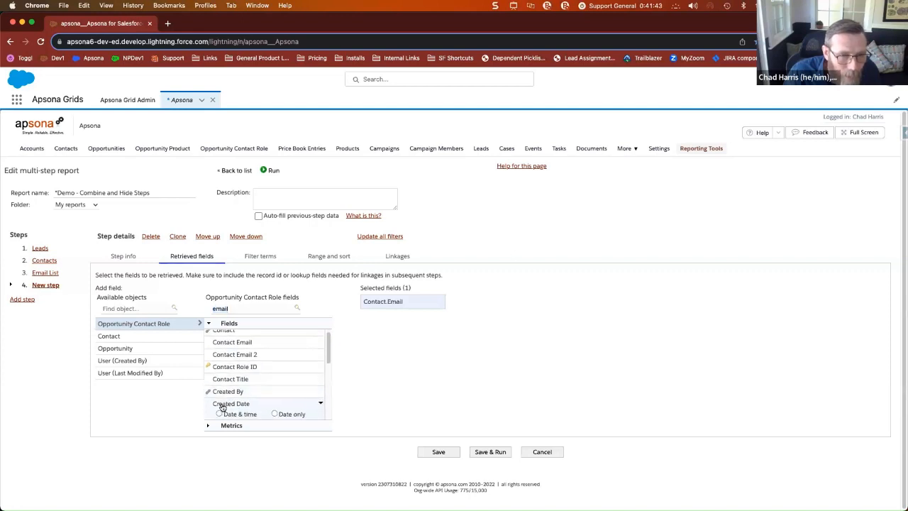
click(275, 398)
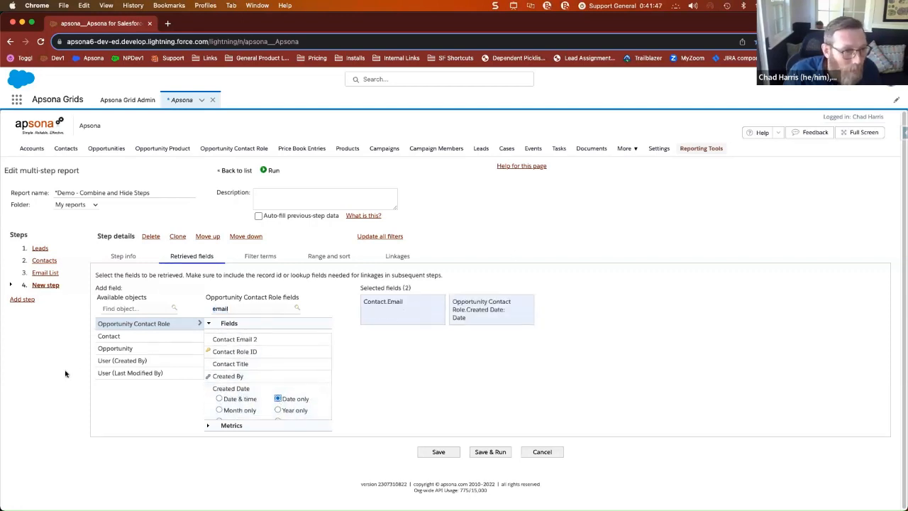
click(124, 256)
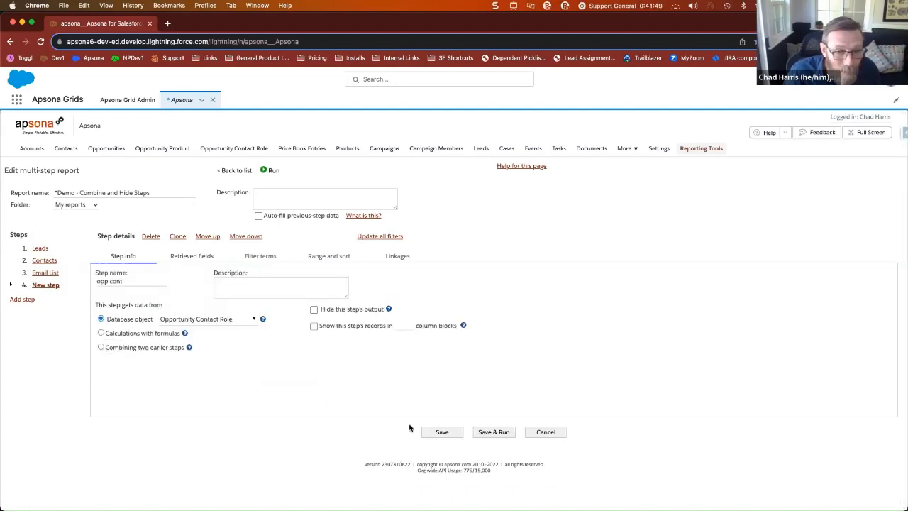
click(430, 432)
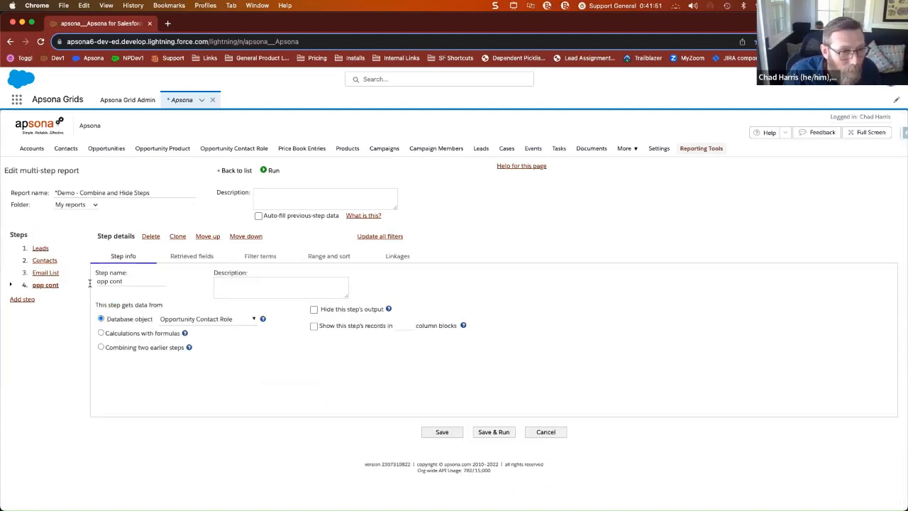
- Examine the email linkages offered for the opp cont step and return to the report list
click(392, 257)
click(361, 297)
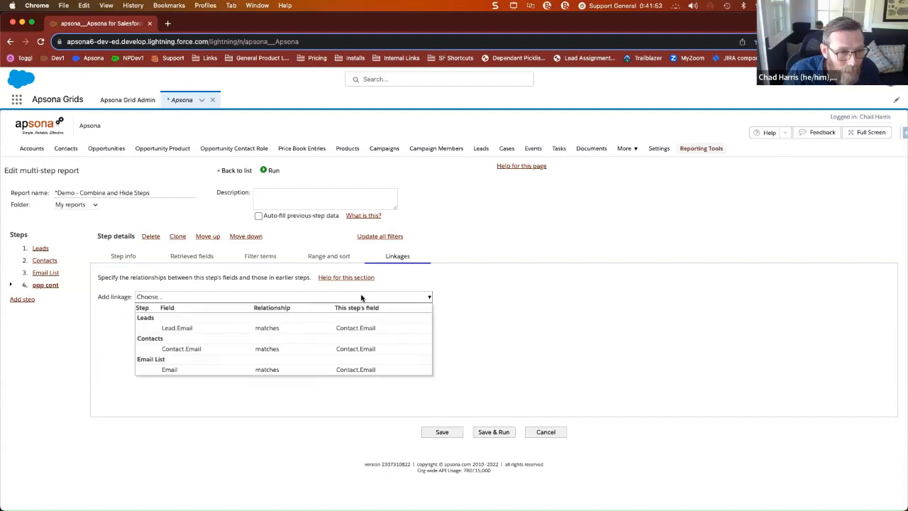
click(361, 370)
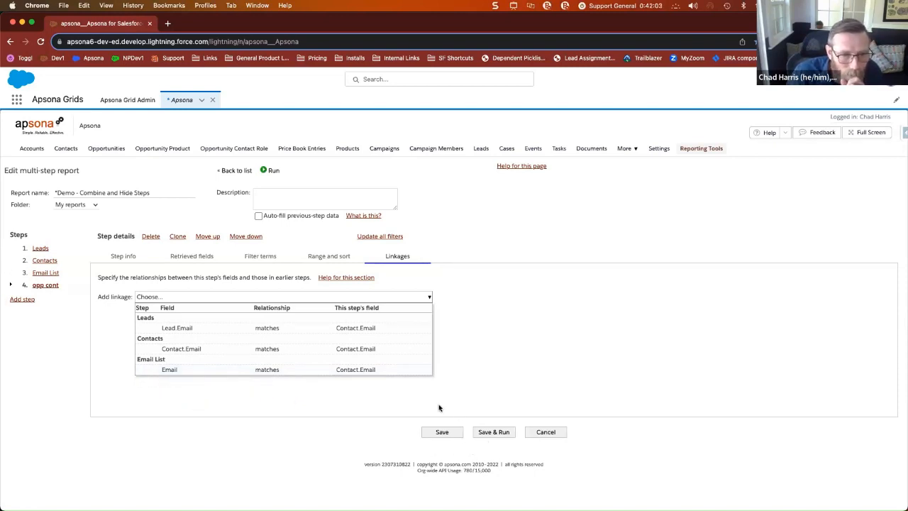
click(539, 432)
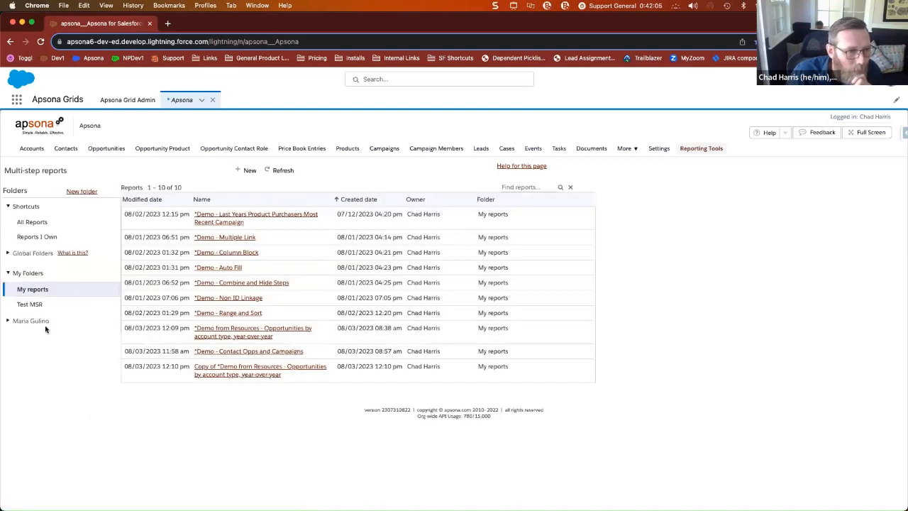
- Reopen the *Demo - Combine and Hide Steps report for editing and review the Email List step's combining rules
click(245, 283)
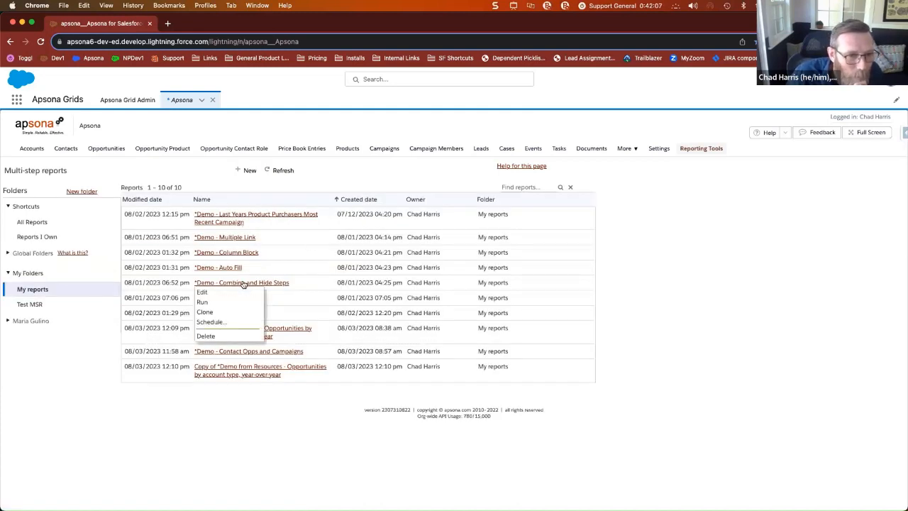
click(221, 294)
click(40, 275)
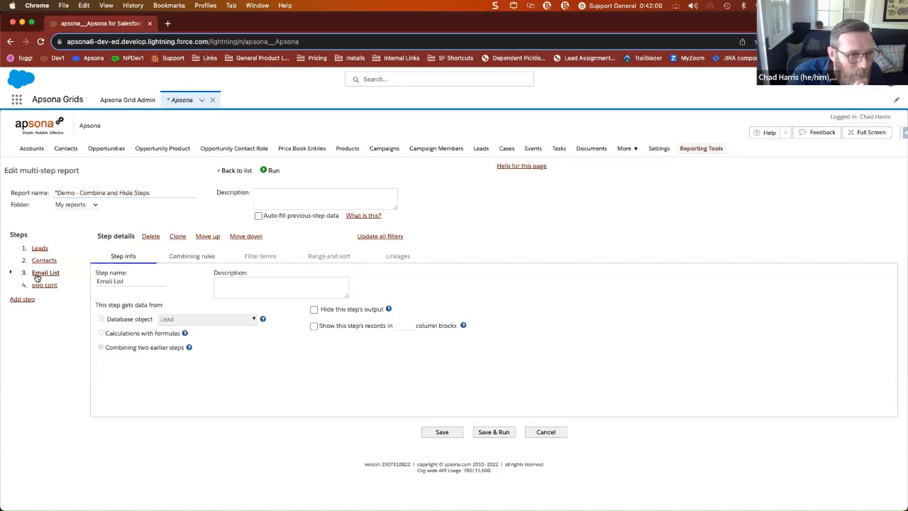
click(191, 258)
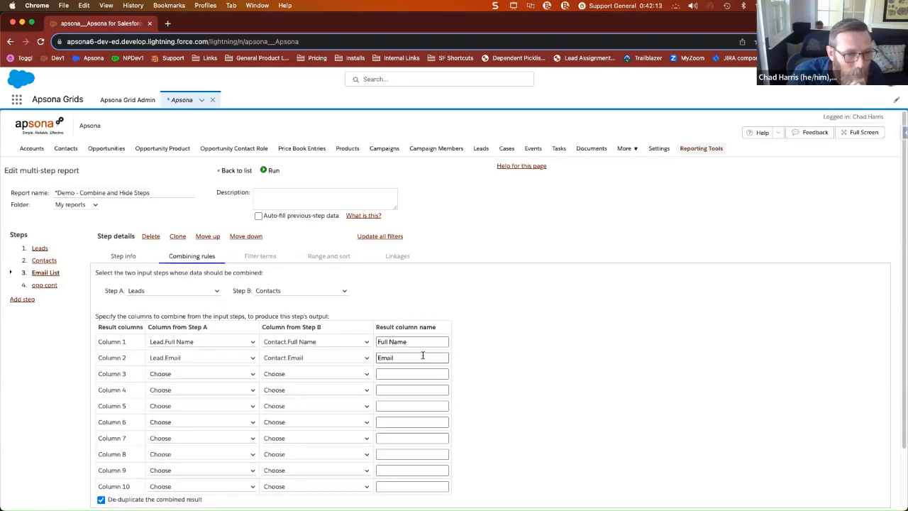
- Examine how the opp cont step can be linked to the Leads, Contacts and Email List steps by email
click(45, 285)
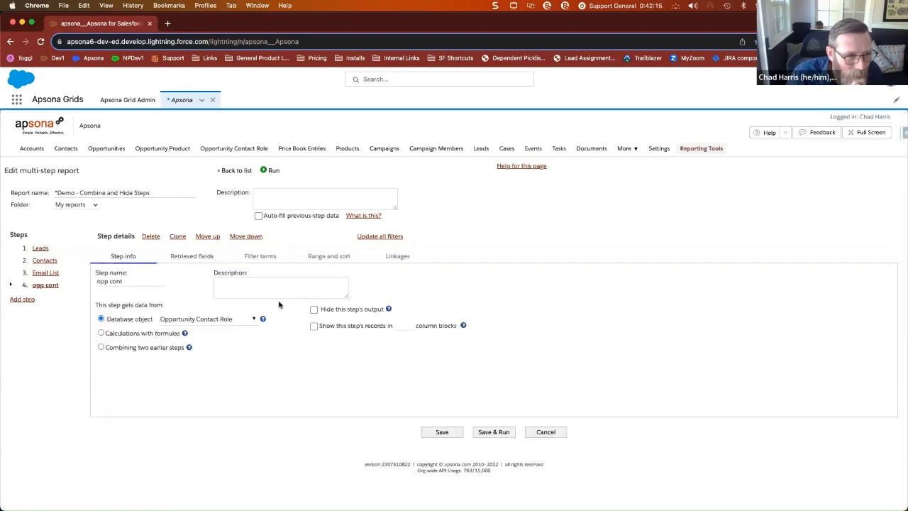
click(397, 257)
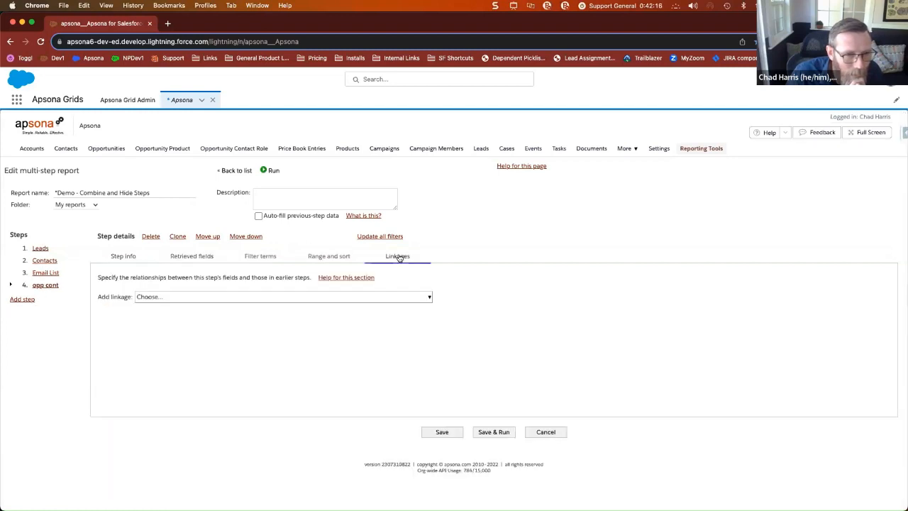
click(390, 296)
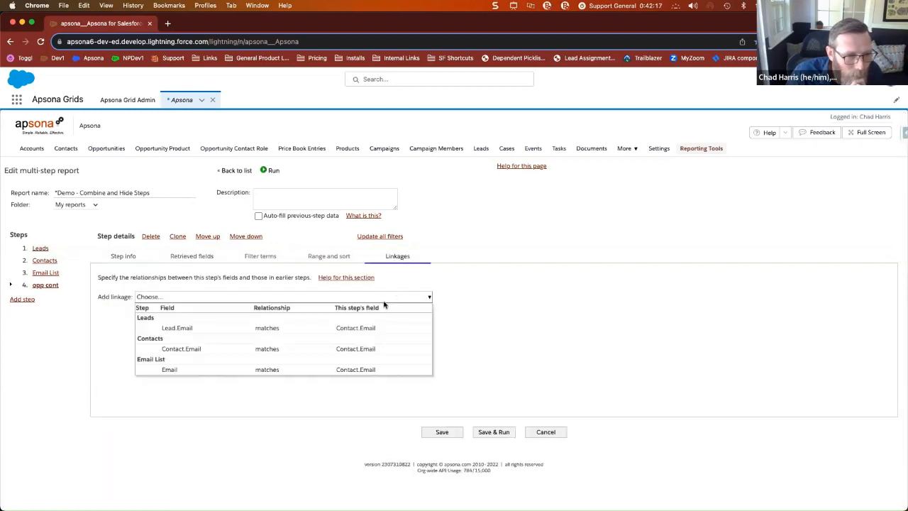
click(346, 373)
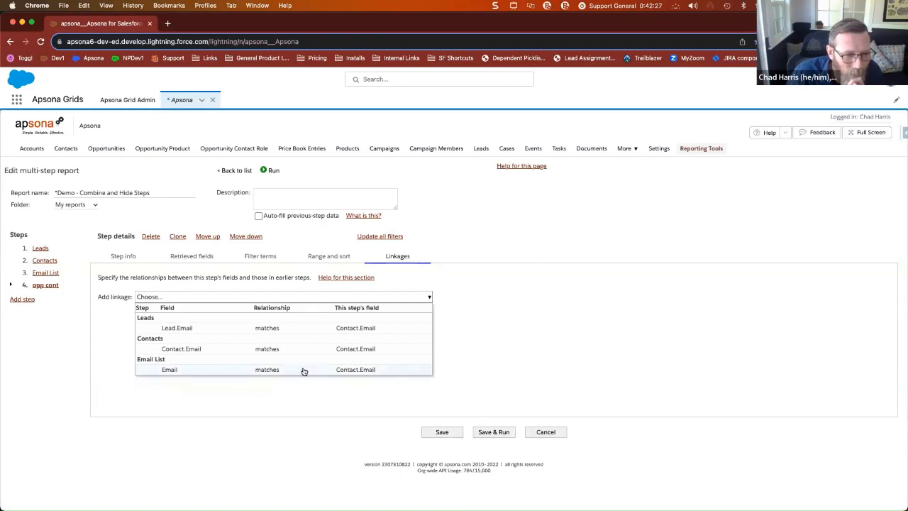
mouse_move(304, 371)
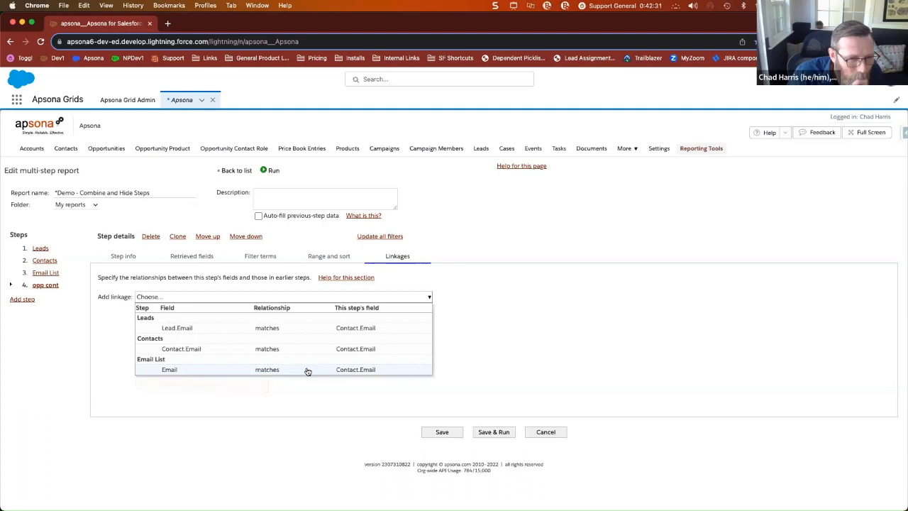
click(308, 371)
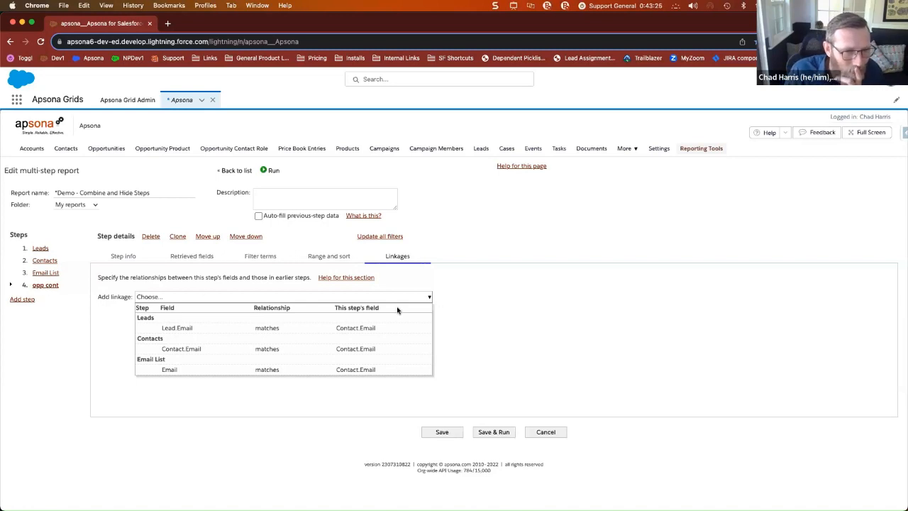
click(577, 303)
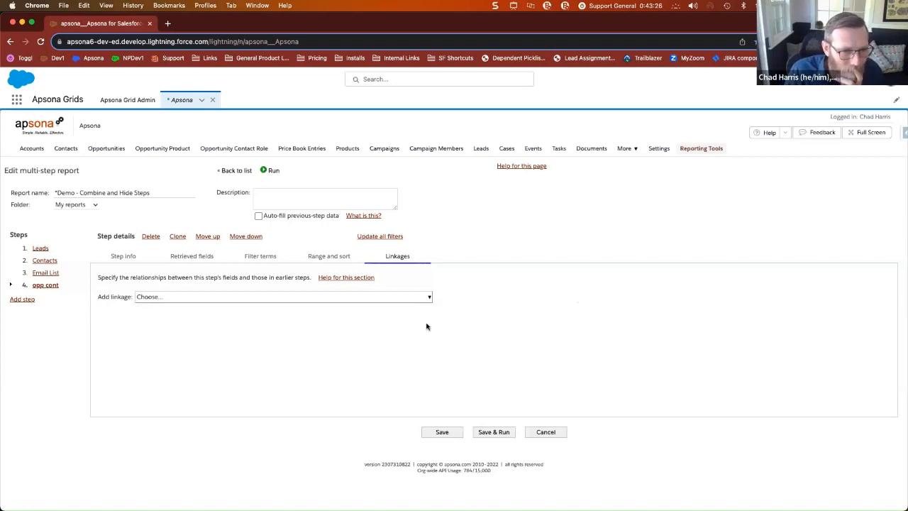
- Add Contact.Full Name as the opp cont step's first retrieved field and remove the Opportunity Contact Role Created Date field
click(193, 258)
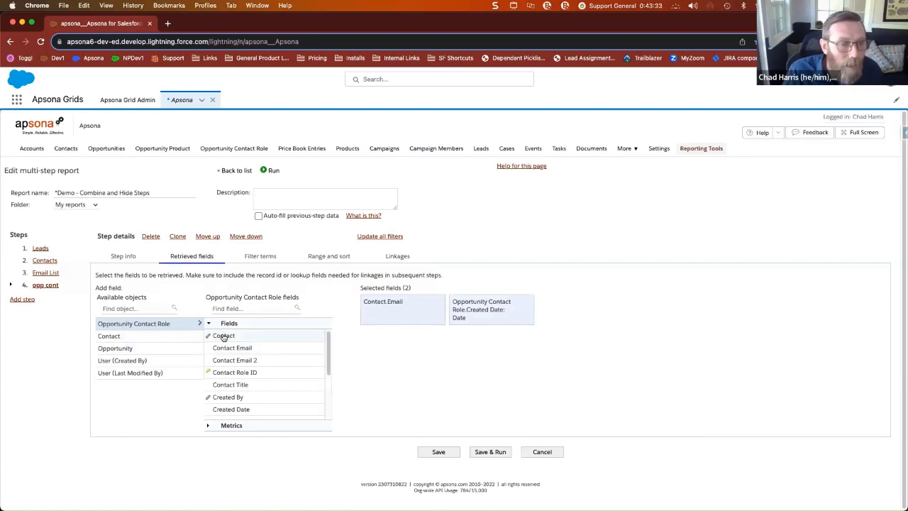
click(149, 337)
text(full name)
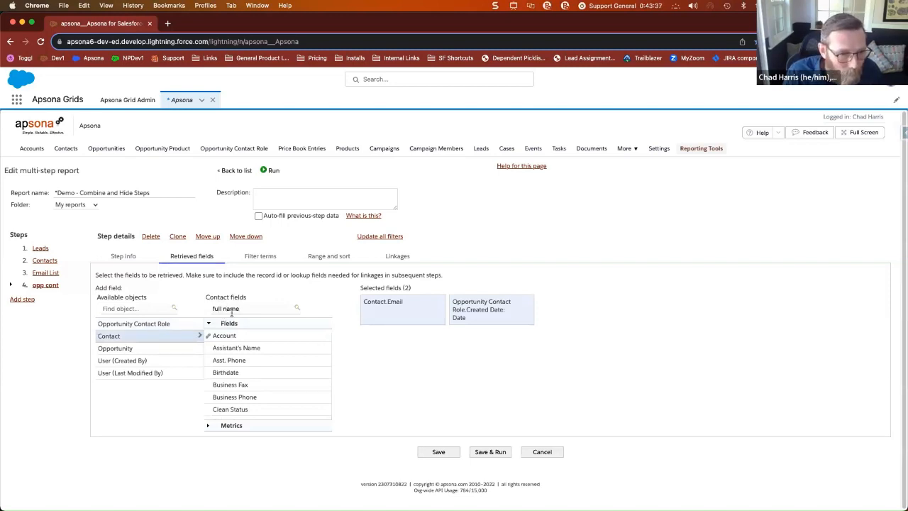
double_click(246, 337)
drag(589, 301, 377, 323)
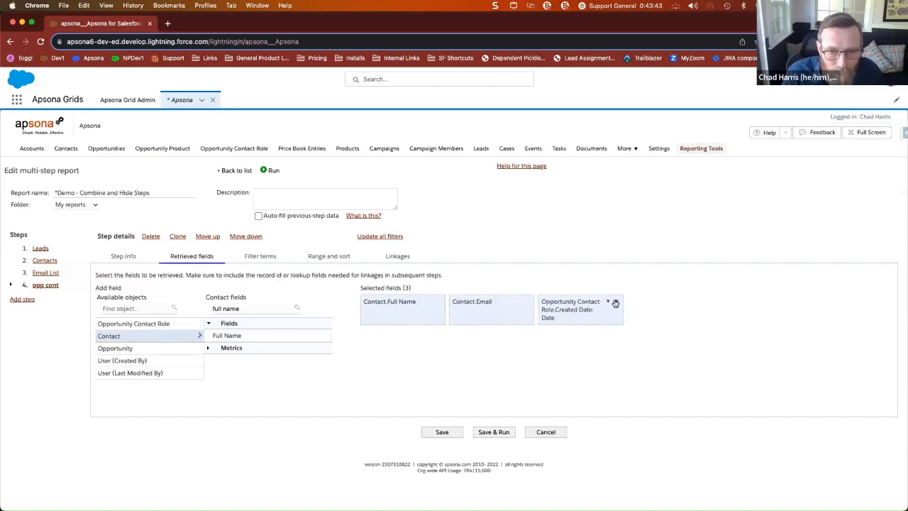
click(615, 301)
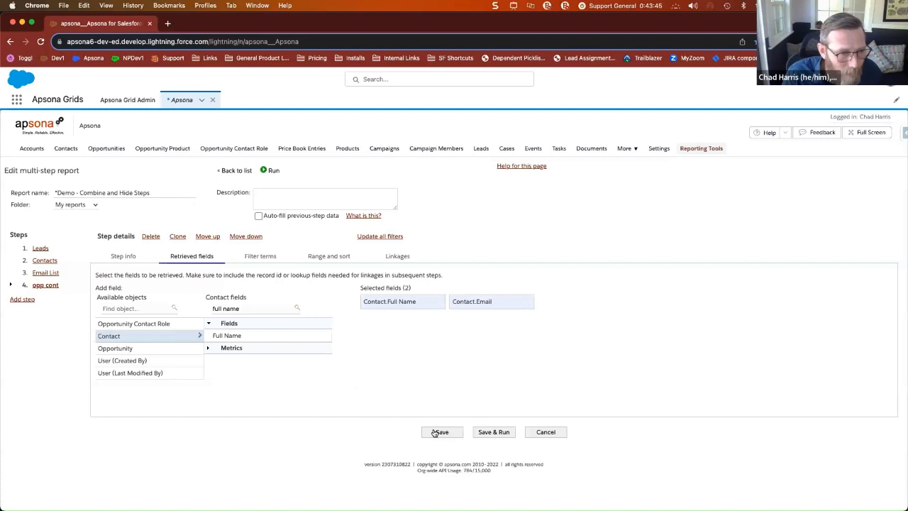
- Move the opp cont step ahead of Email List, save the report, and review Email List's combining rules
click(200, 236)
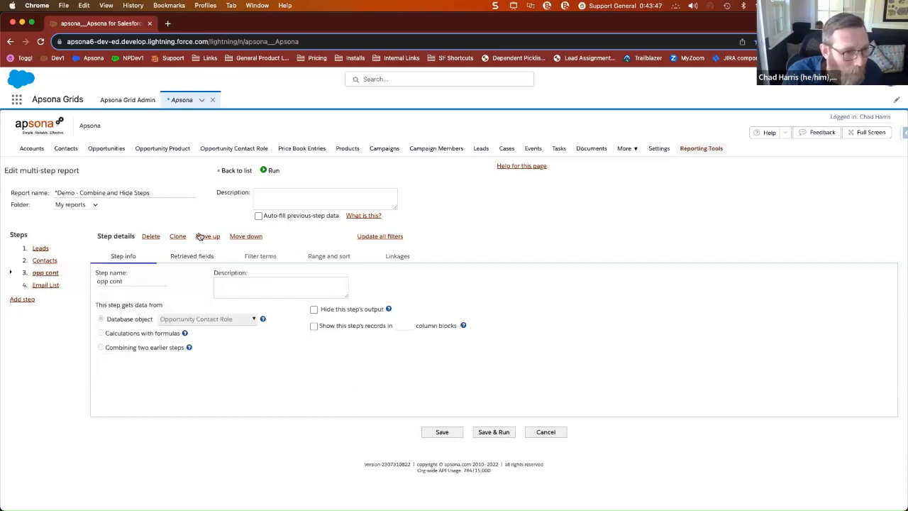
click(444, 432)
click(47, 285)
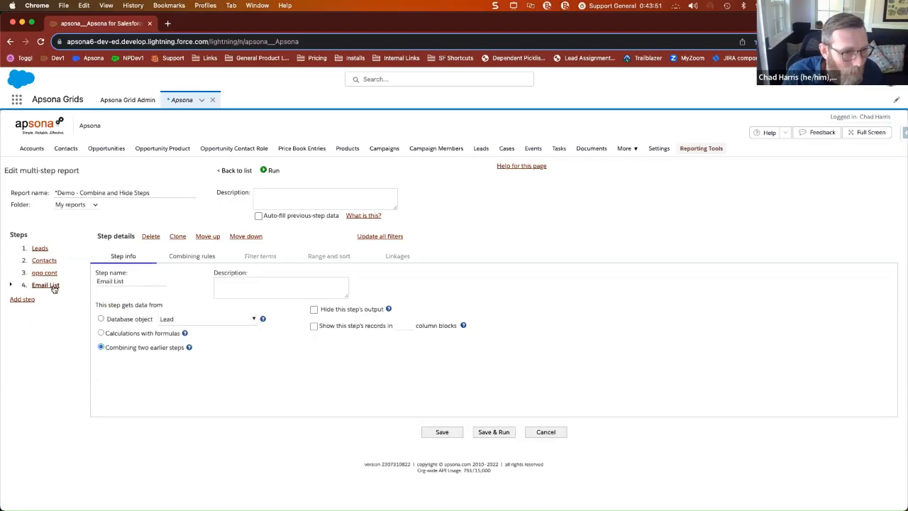
click(192, 257)
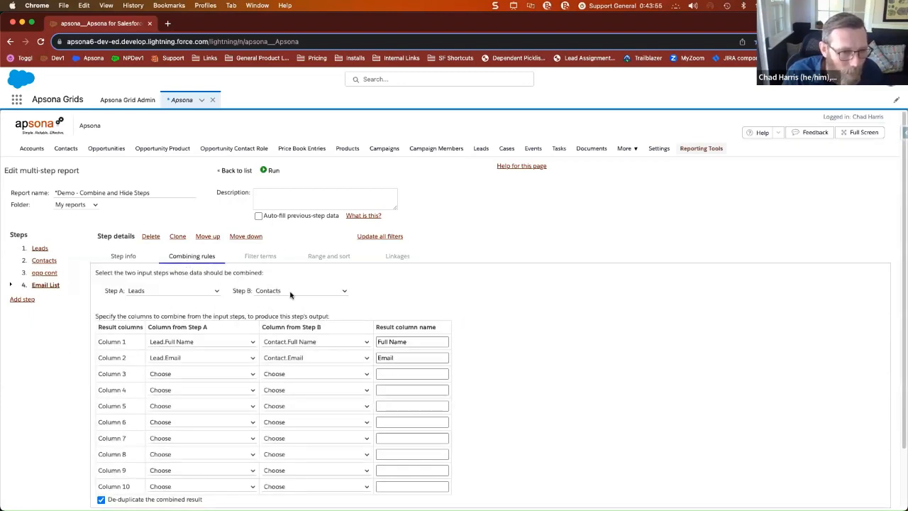
- Add a step named Email List2 that gets its data from combining two earlier steps
click(25, 298)
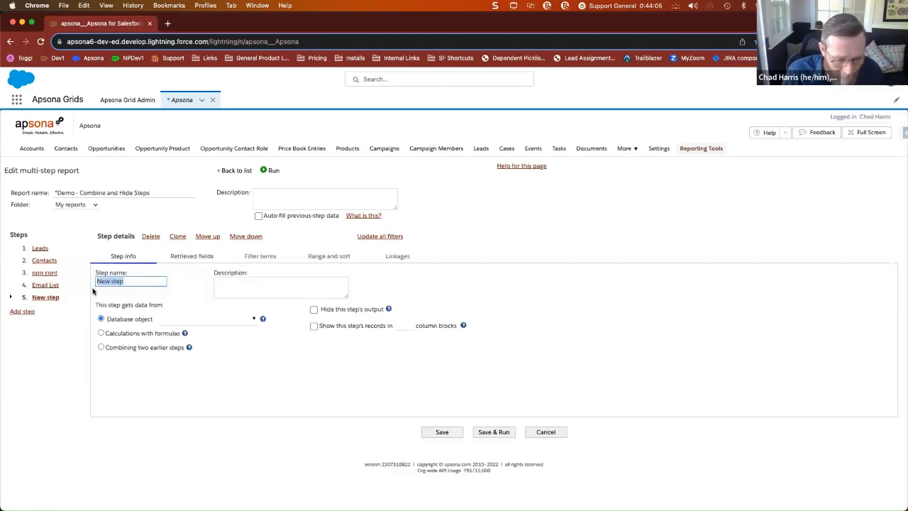
text(Email List2)
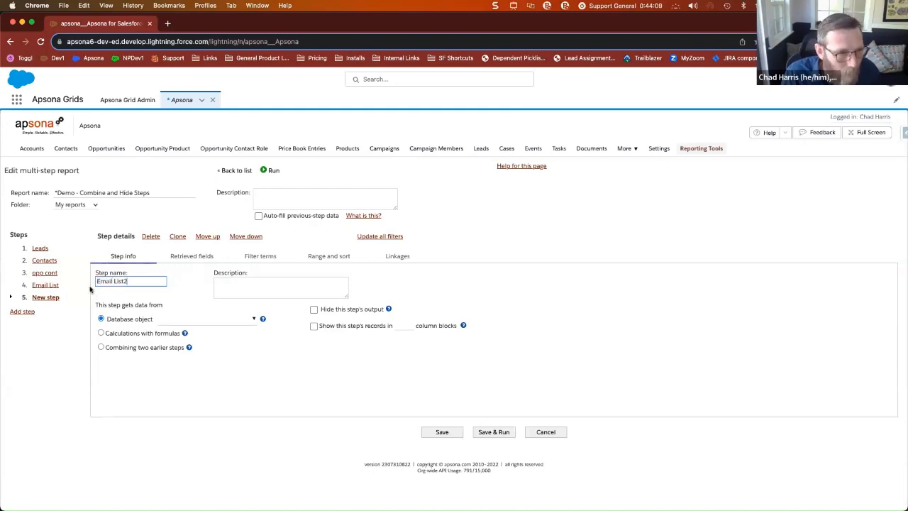
click(156, 347)
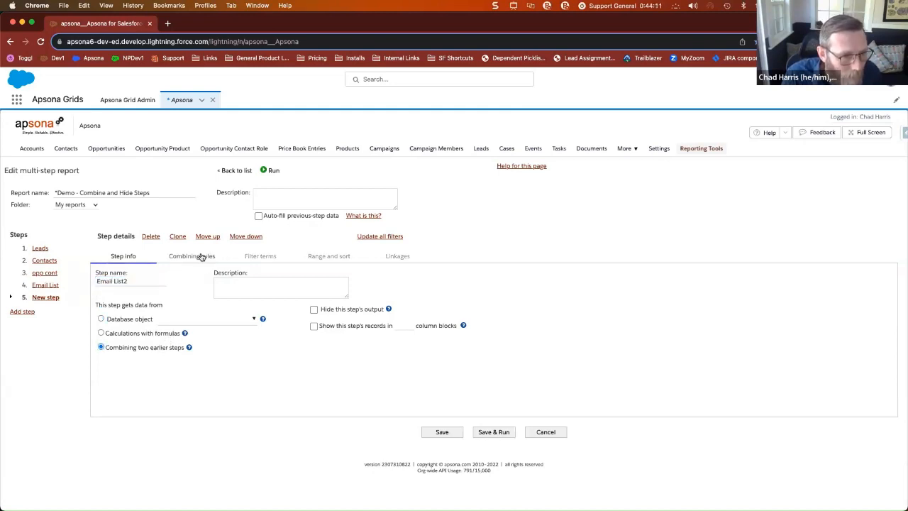
- Set Email List2's combining rules to use opp cont as Step A and Email List as Step B
click(202, 256)
click(163, 290)
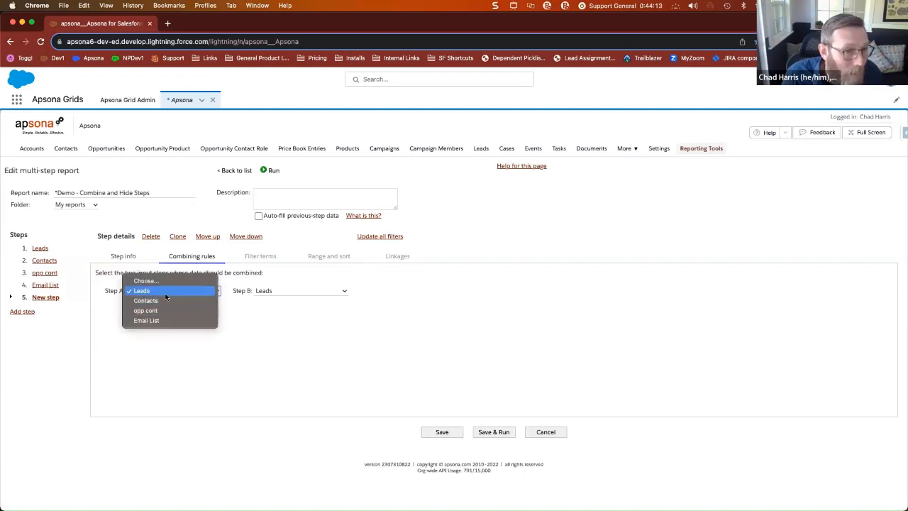
click(165, 310)
click(281, 291)
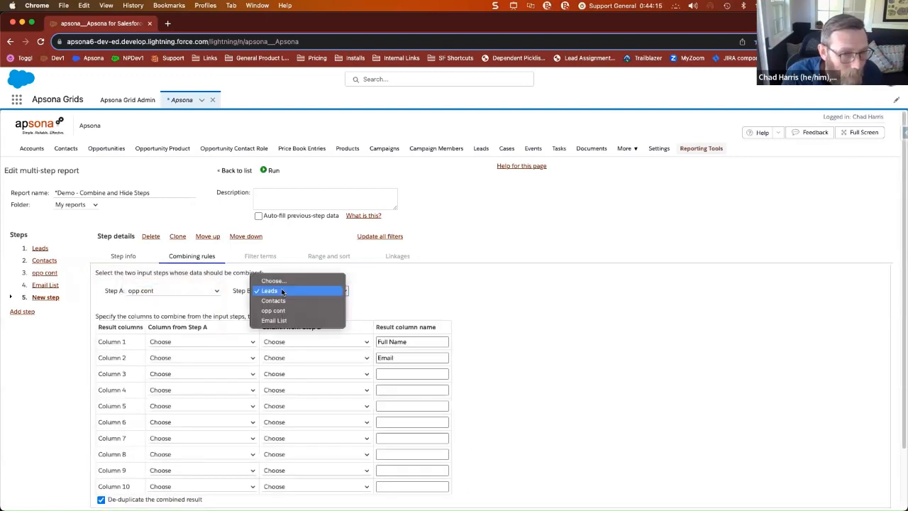
click(279, 320)
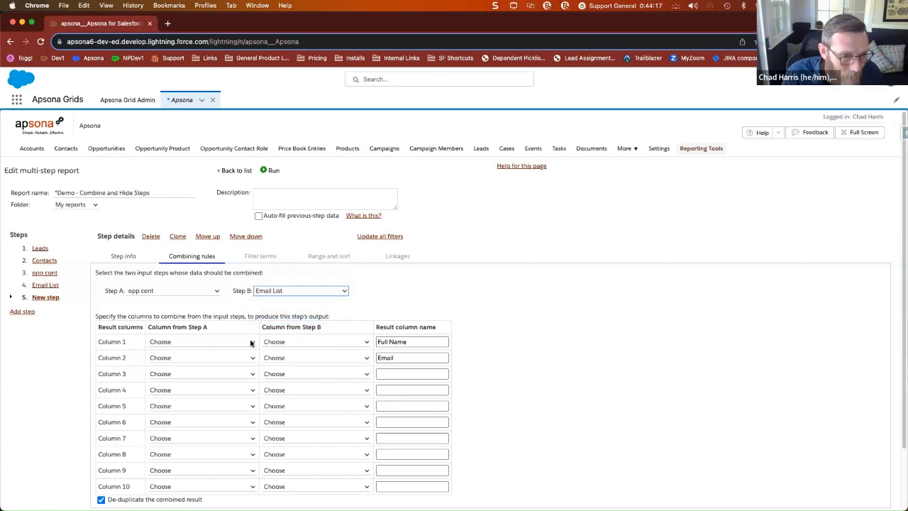
- Map Contact.Full Name with Lead.Full Name to Full Name, and Contact.Email with Lead.Email to Email, in Email List2's combining rules
click(250, 341)
click(226, 350)
click(297, 347)
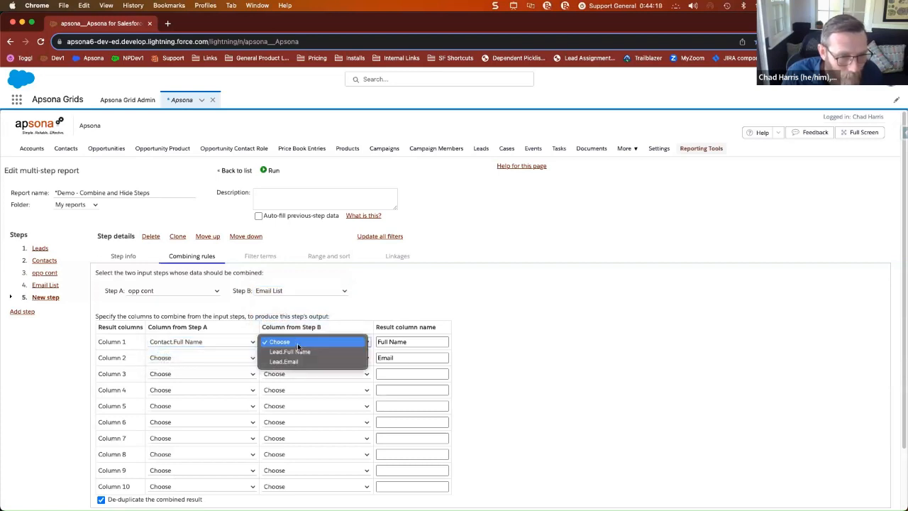
click(297, 350)
click(248, 359)
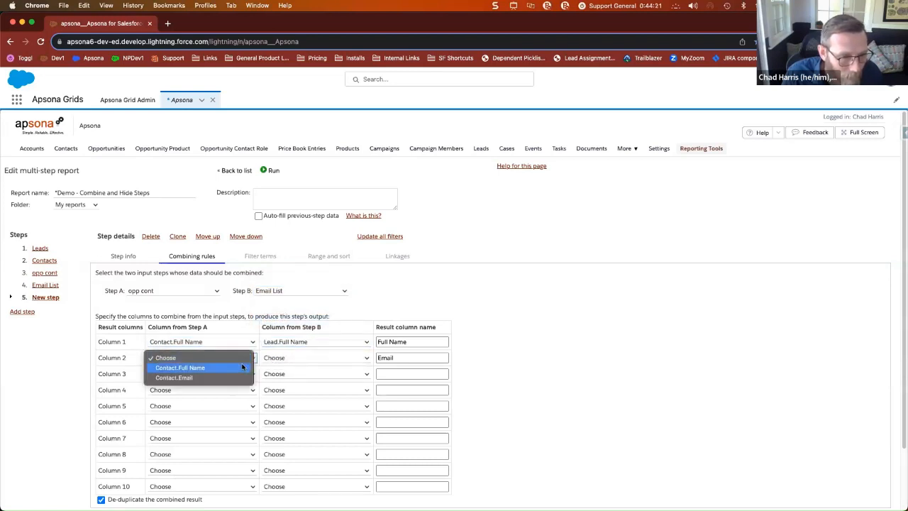
click(213, 378)
click(291, 357)
click(292, 378)
- Save and run the report, then review each step's output down to Email List2
scroll(539, 366, down, 2)
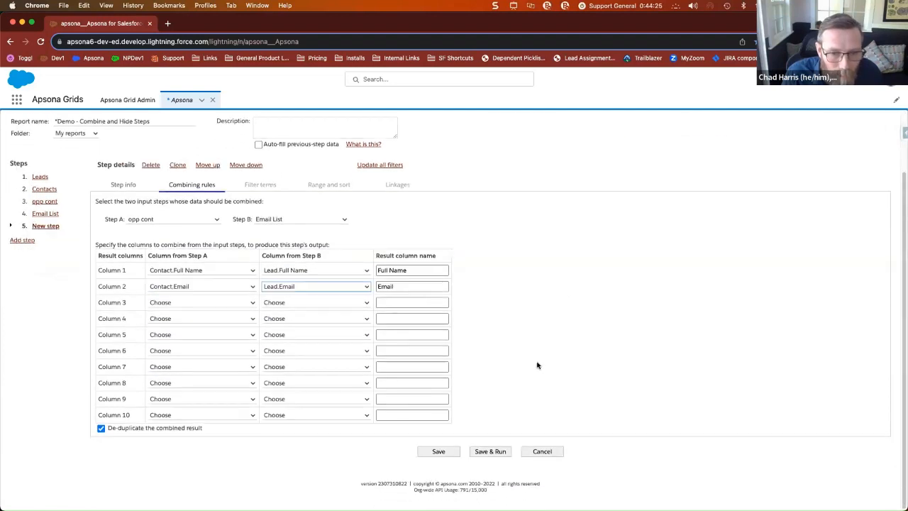
click(475, 453)
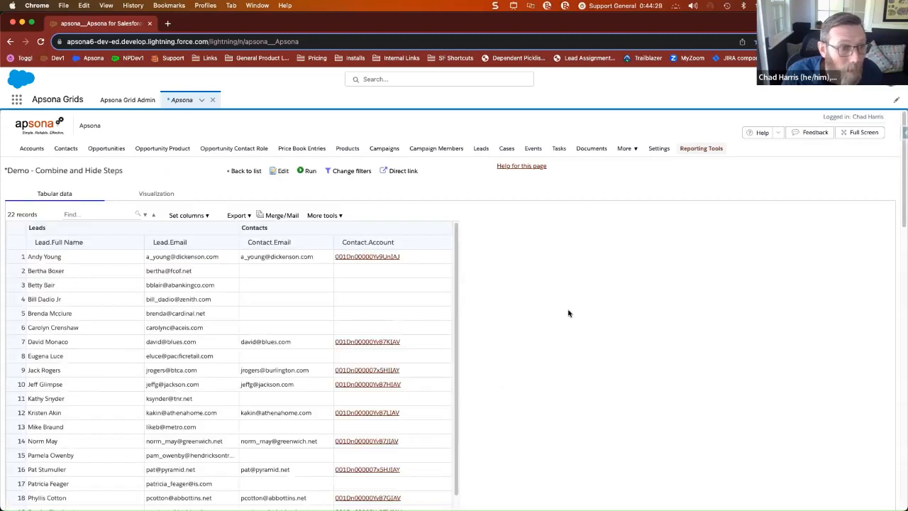
scroll(634, 296, down, 5)
scroll(624, 303, down, 3)
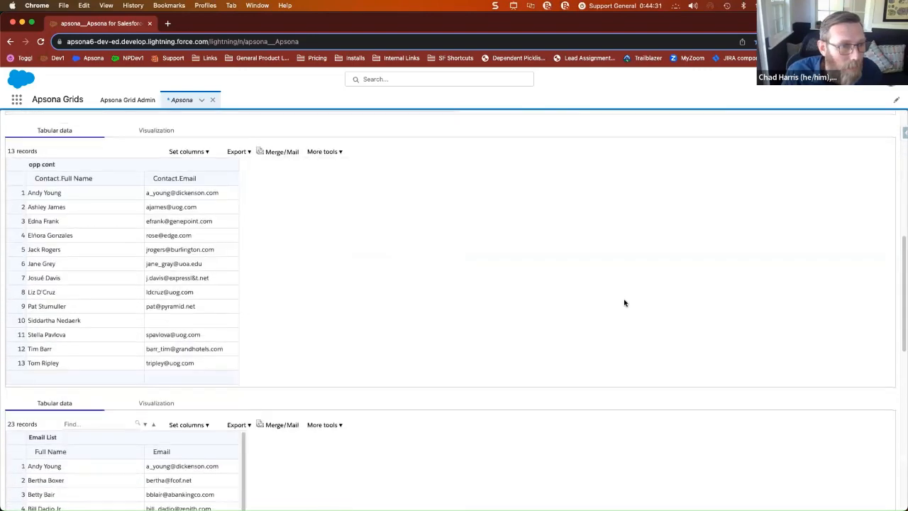
scroll(624, 303, down, 5)
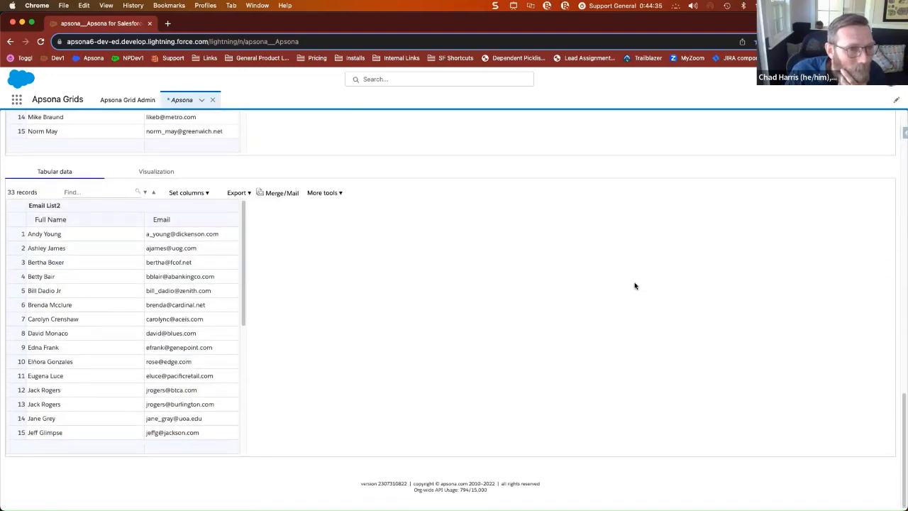
scroll(634, 280, up, 20)
- Hide the output of the Leads, Contacts, opp cont and Email List steps and try to save and run the report
click(281, 170)
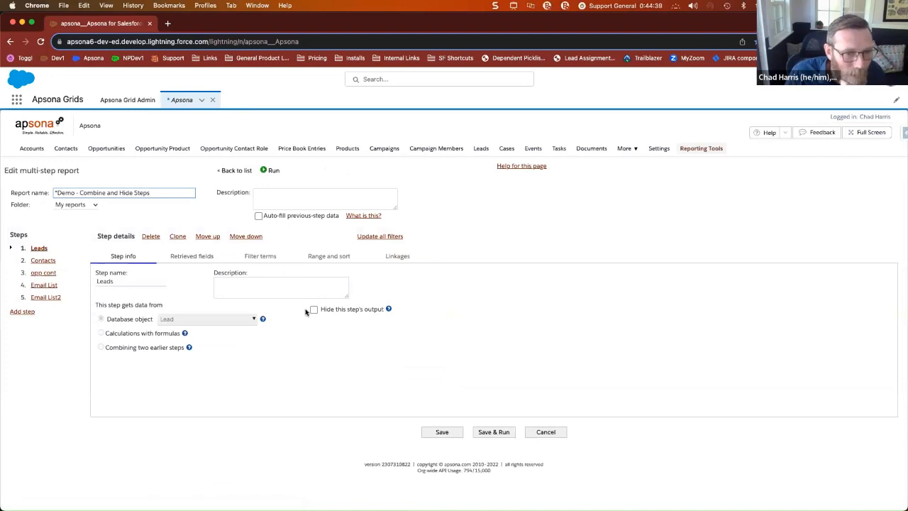
click(313, 310)
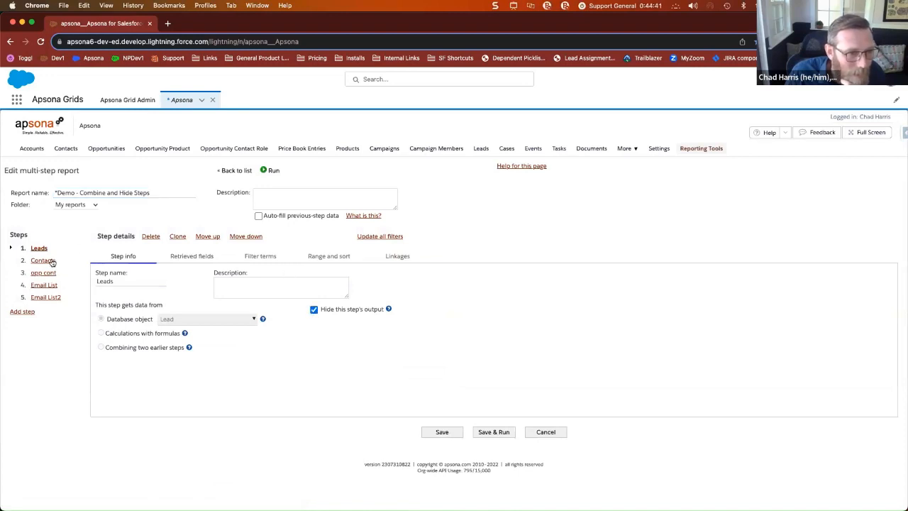
click(51, 262)
click(313, 310)
click(46, 274)
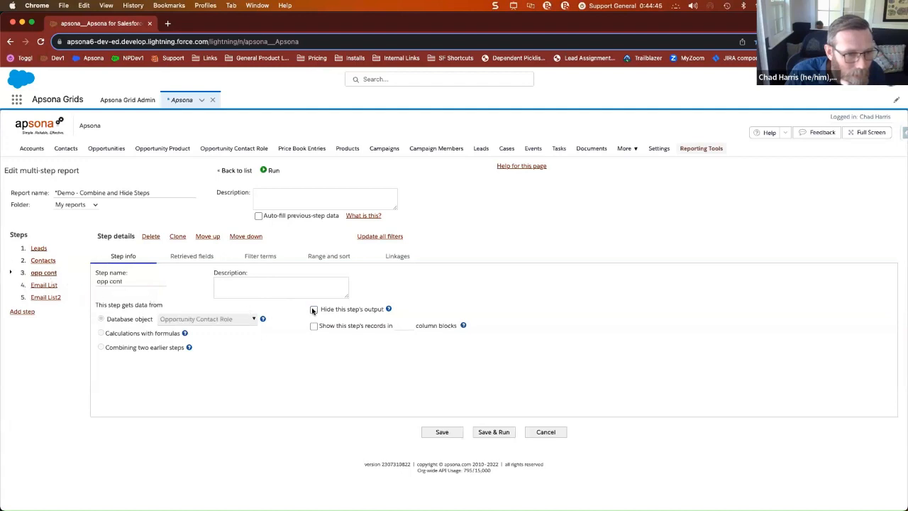
click(49, 286)
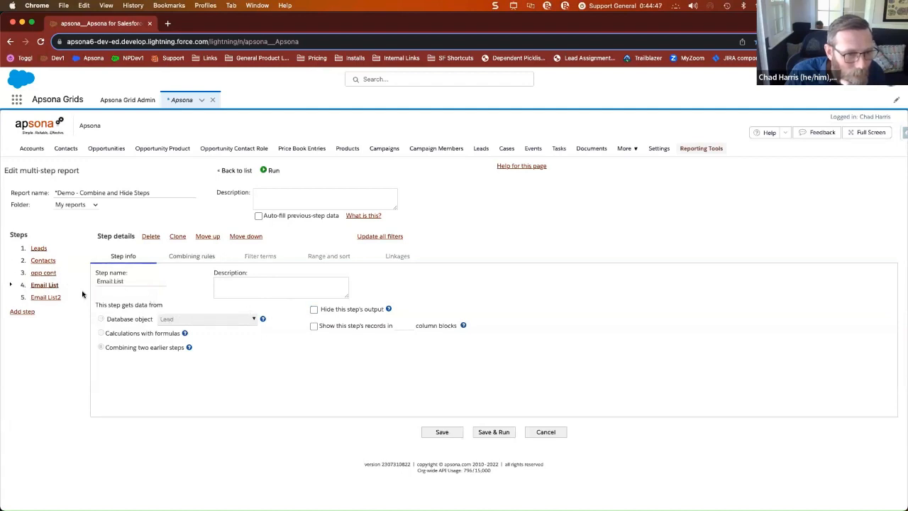
click(314, 309)
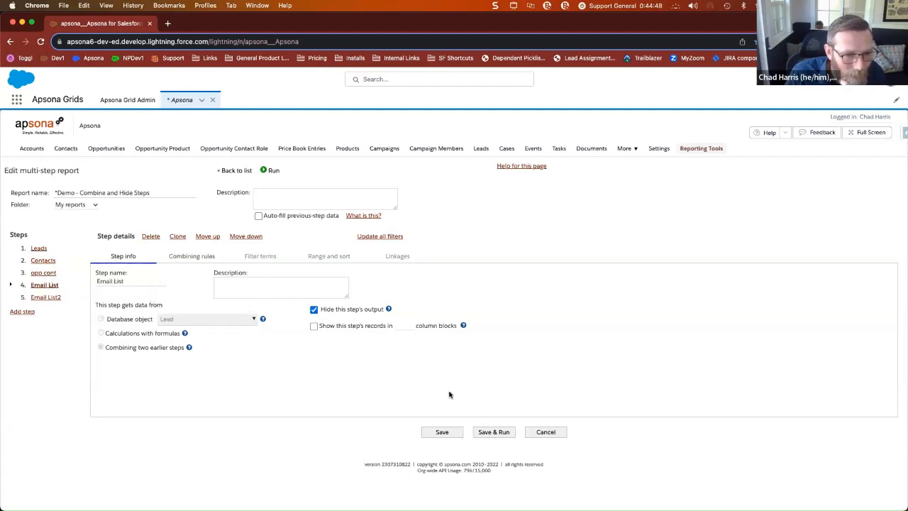
click(492, 431)
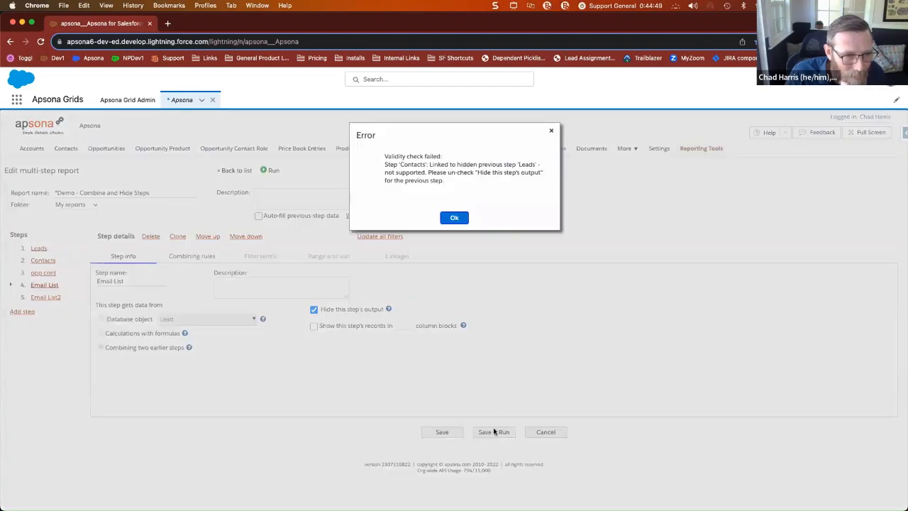
click(454, 217)
- Remove the Contacts step's full-name linkage to the Leads step and save the report
click(42, 261)
click(397, 257)
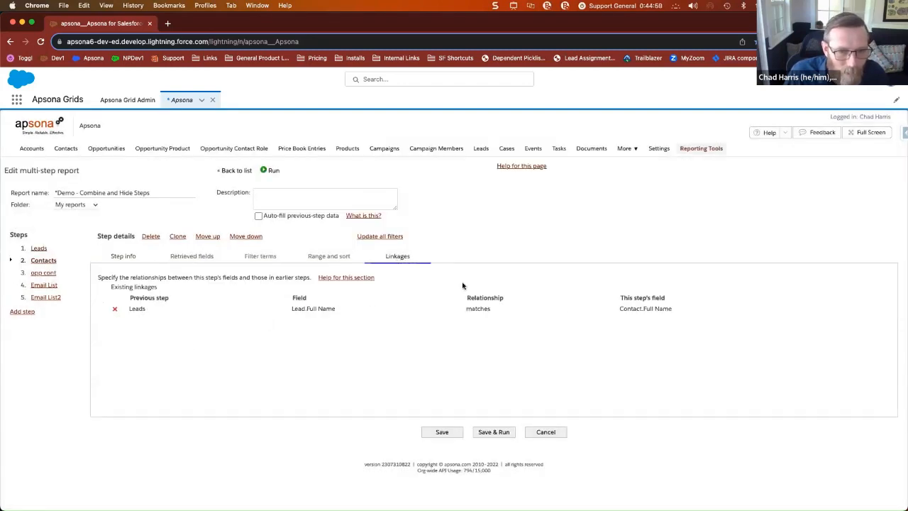
click(116, 310)
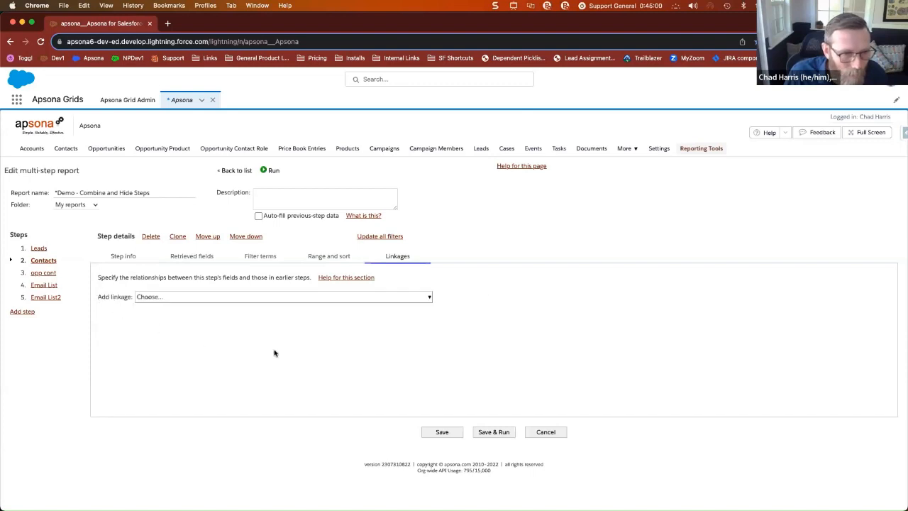
click(454, 432)
- Check the opp cont step's linkages and Email List2's combining rules
click(41, 275)
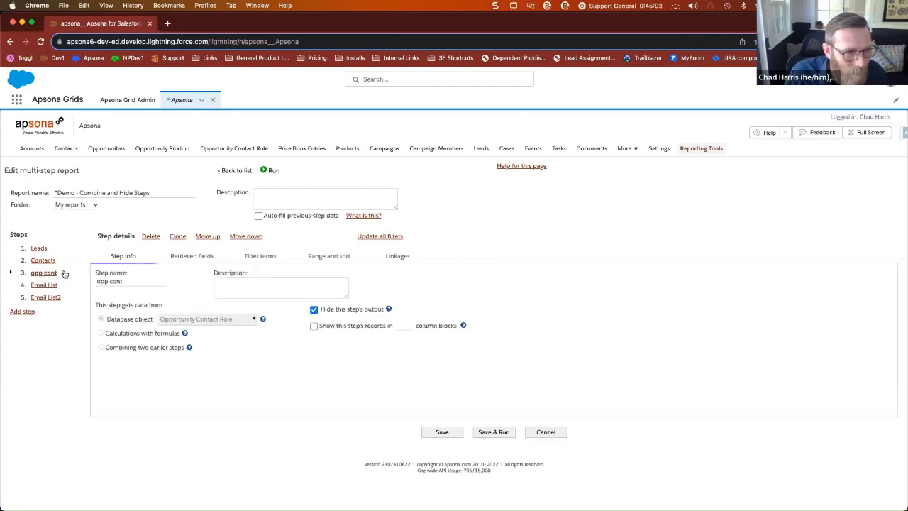
click(399, 257)
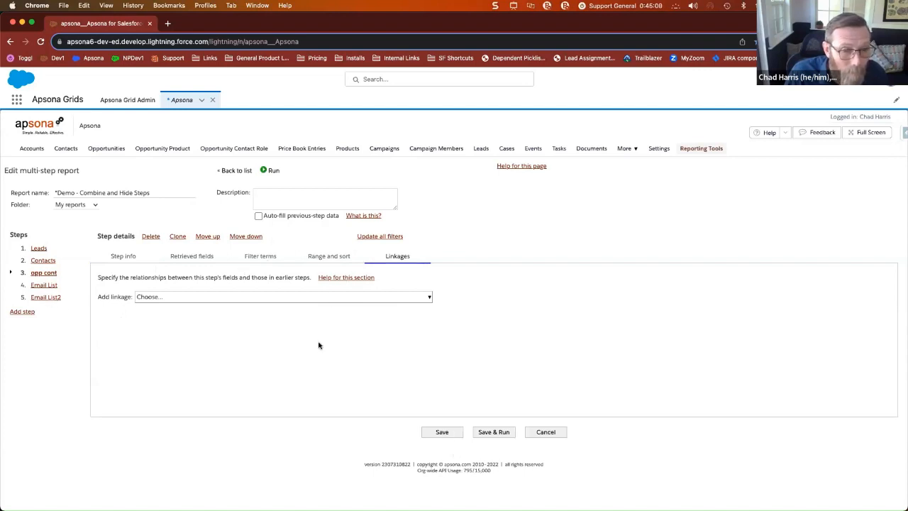
click(49, 297)
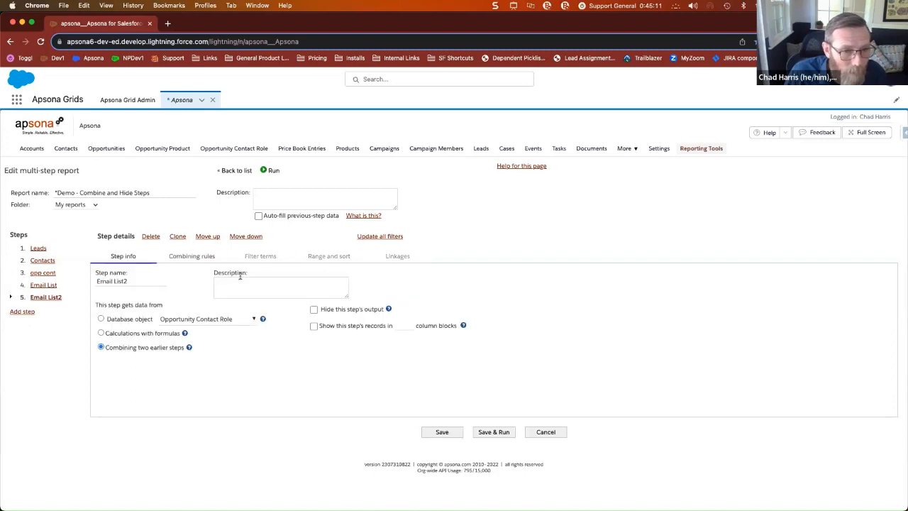
click(200, 259)
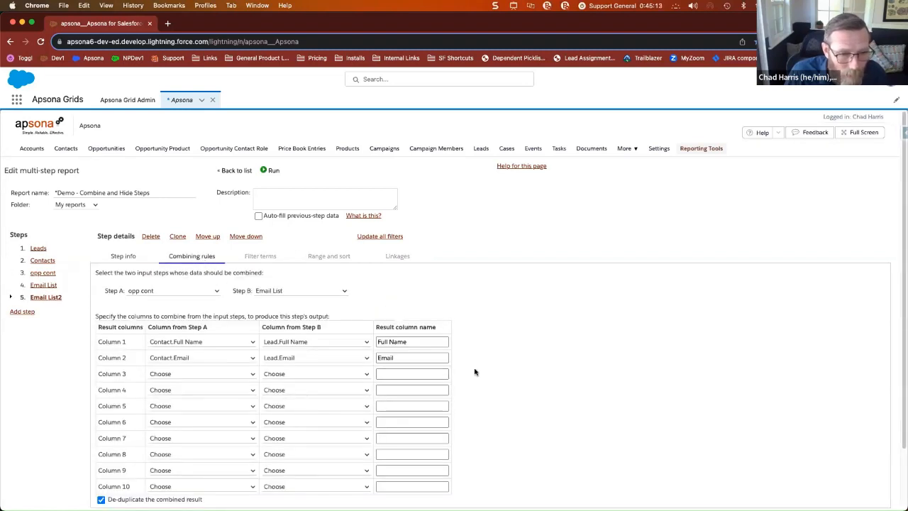
- Save and run the report, then look through the combined Email List2 records
scroll(479, 394, down, 2)
click(491, 451)
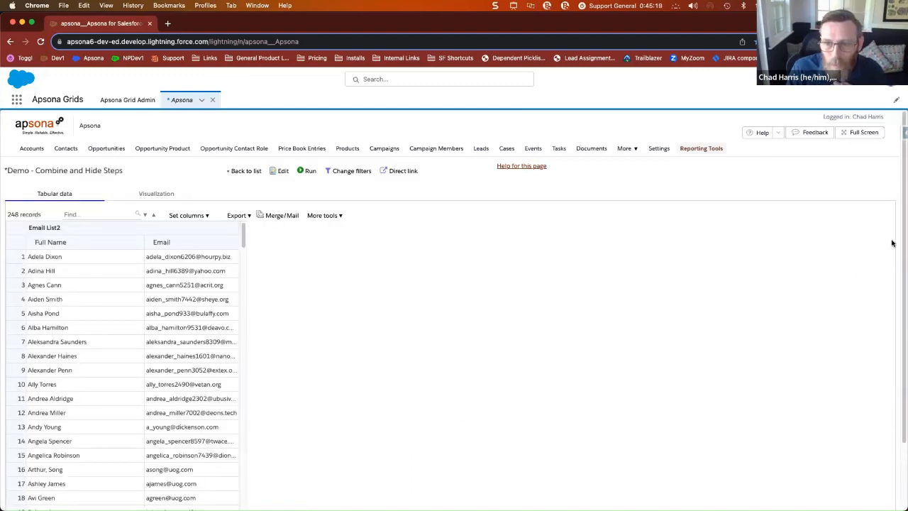
scroll(901, 250, down, 3)
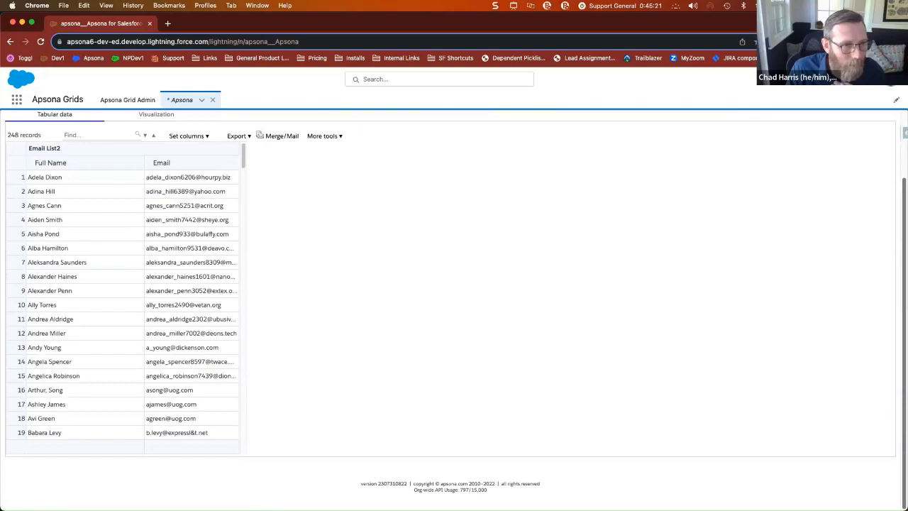
scroll(898, 241, up, 3)
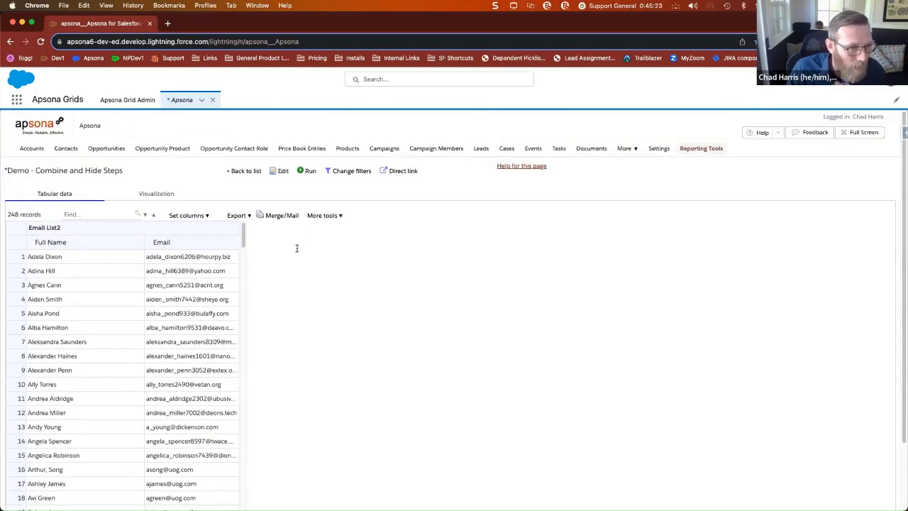
drag(242, 239, 244, 500)
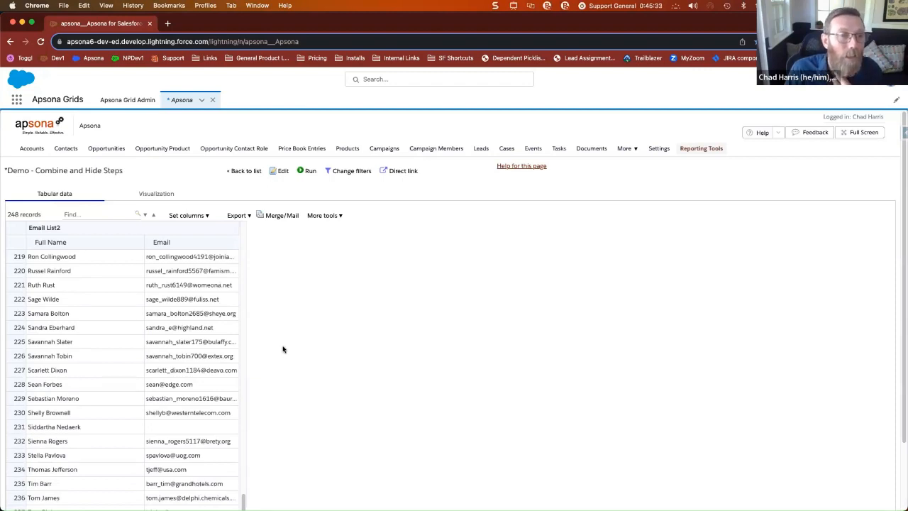
- Reopen the report for editing and review which input steps Email List combines
click(276, 172)
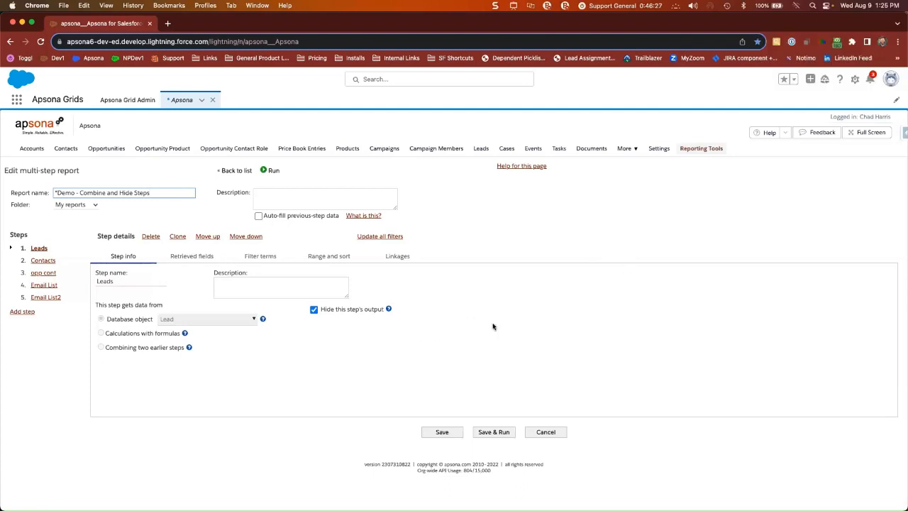
click(43, 273)
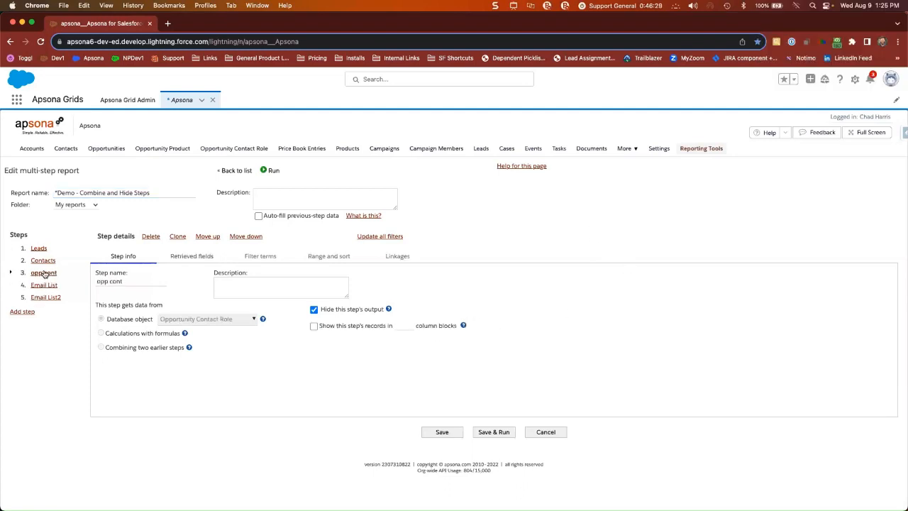
click(44, 285)
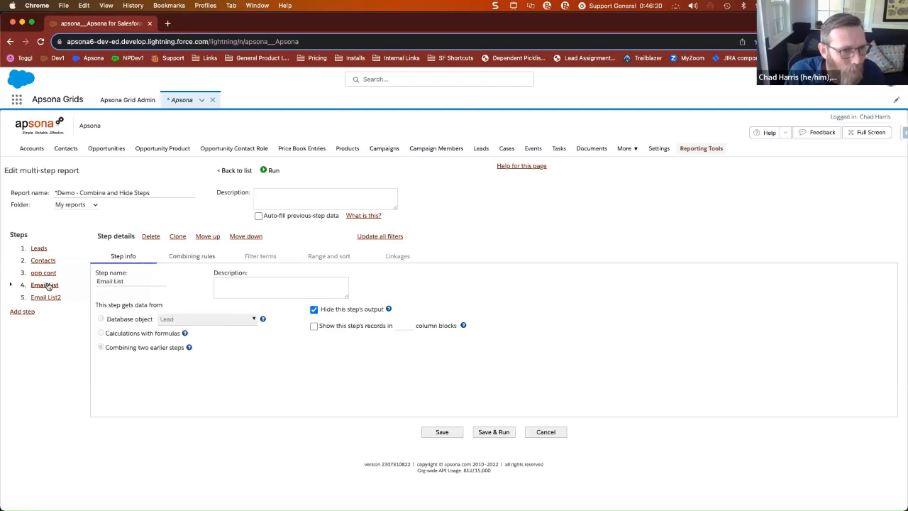
click(178, 259)
click(152, 290)
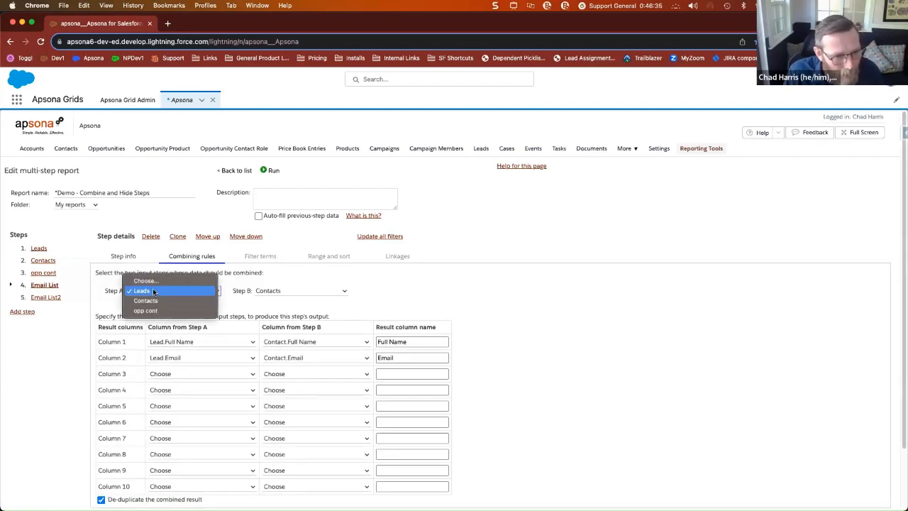
click(197, 291)
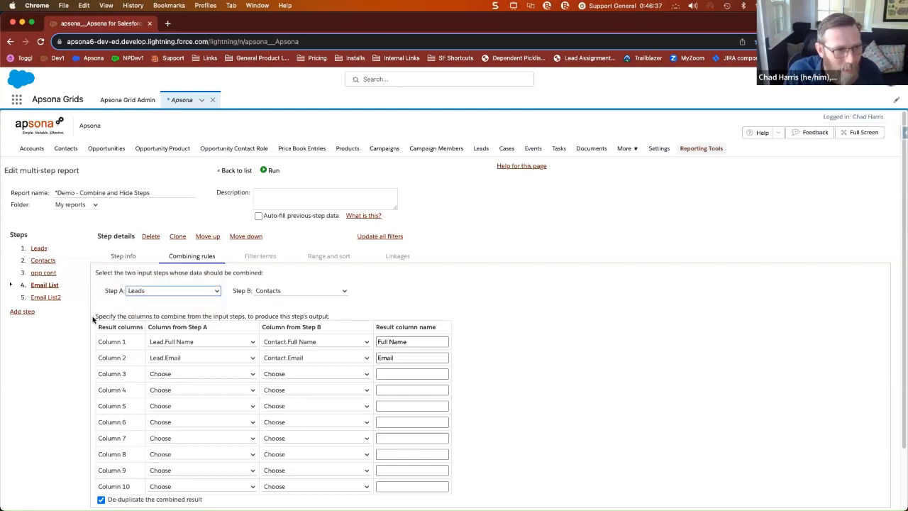
click(41, 286)
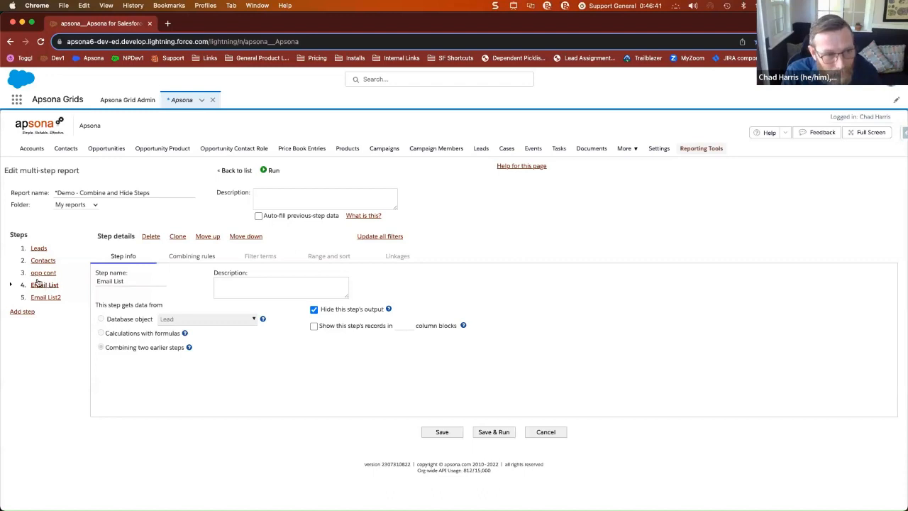
- Review Email List2's combining rules and the earlier steps available as its Step A
click(49, 298)
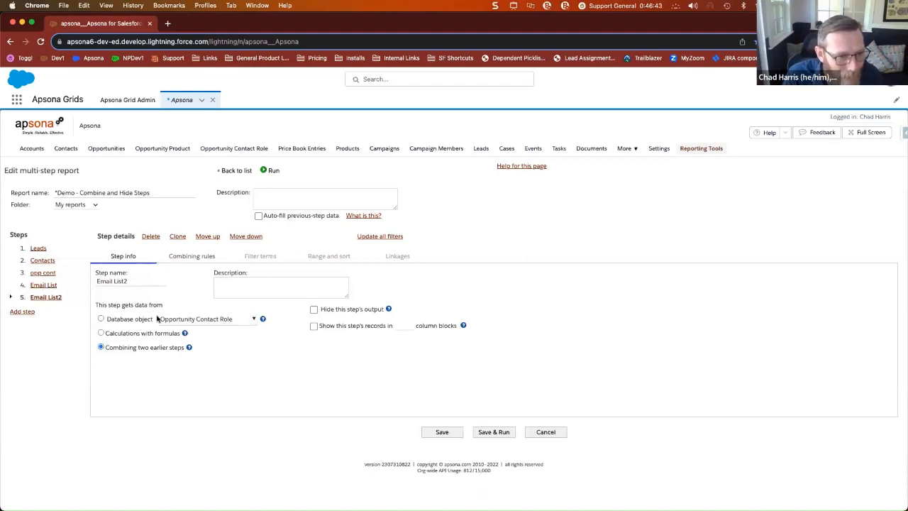
click(199, 258)
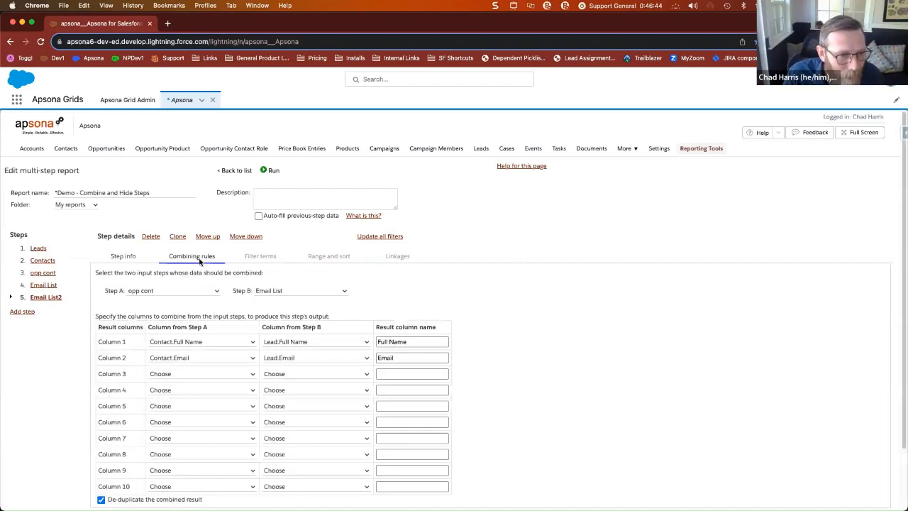
click(186, 290)
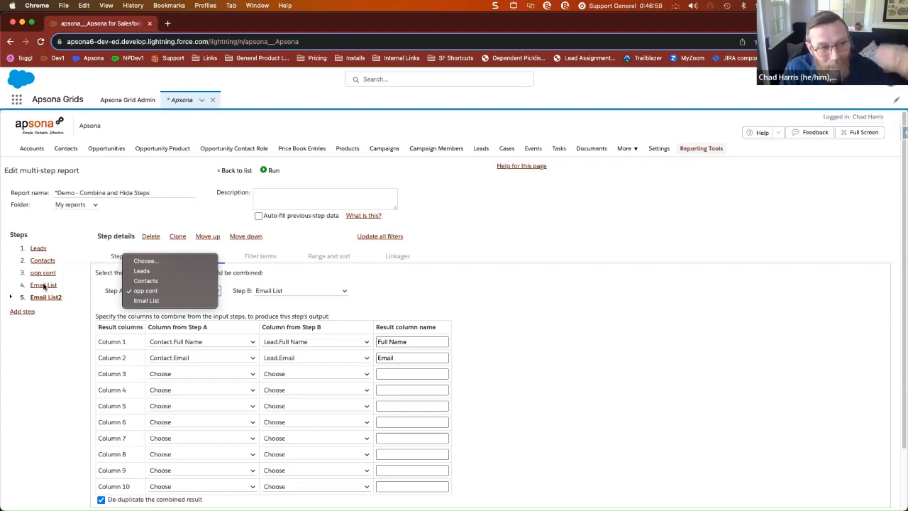
click(201, 290)
click(202, 291)
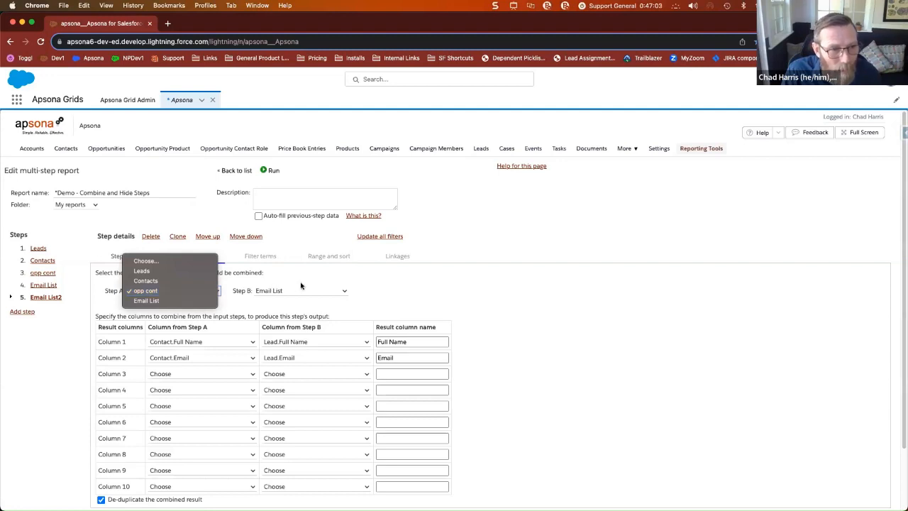
- Review the earlier steps available as Email List2's Step B, then check the demo reports list in the slides
click(183, 290)
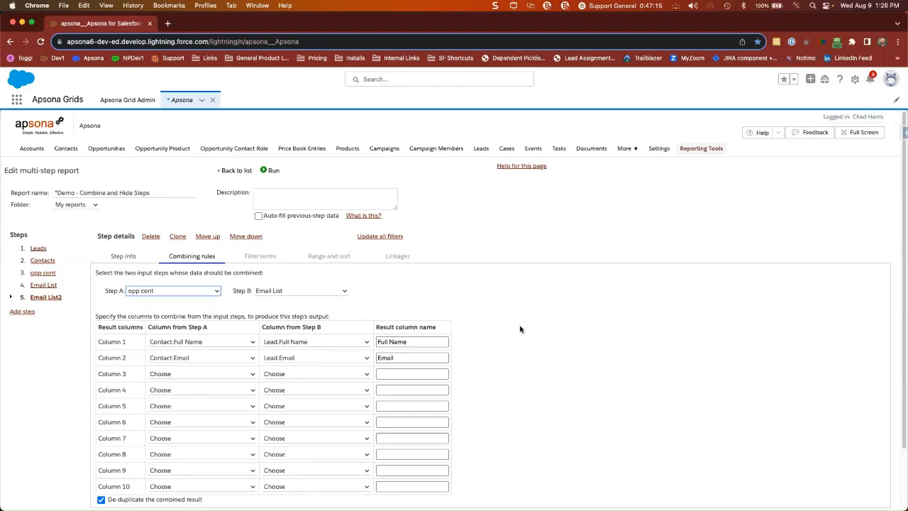
click(279, 291)
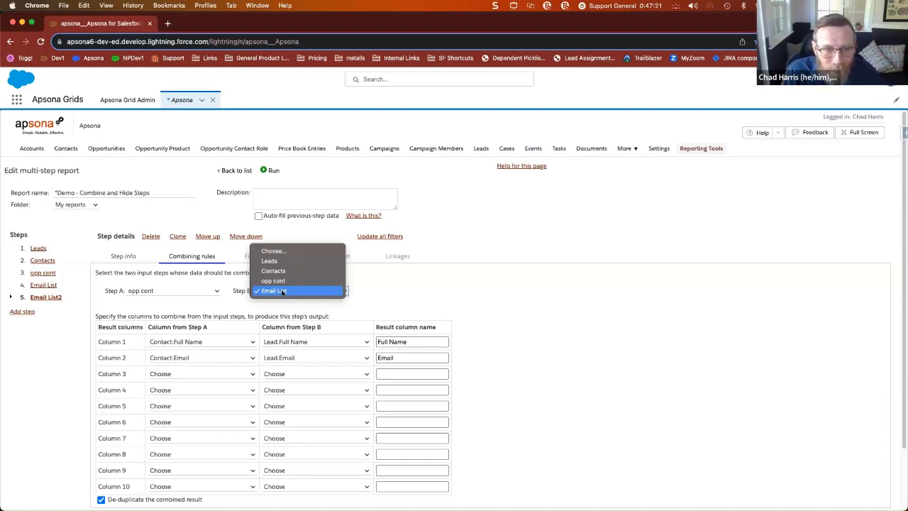
click(278, 291)
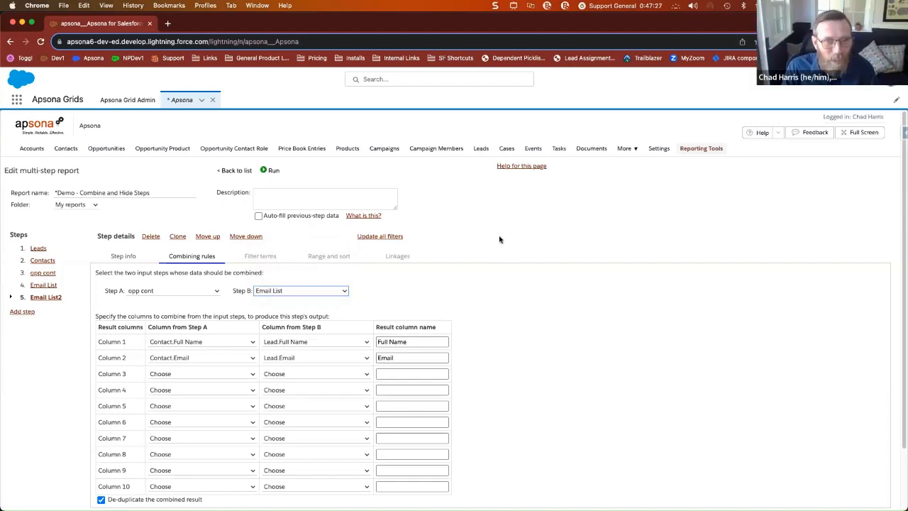
key(ctrl+Right)
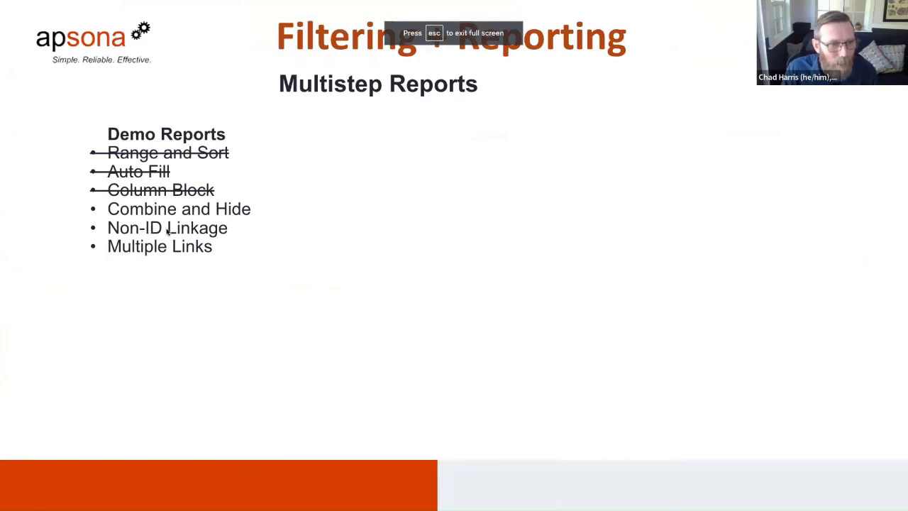
key(ctrl+Left)
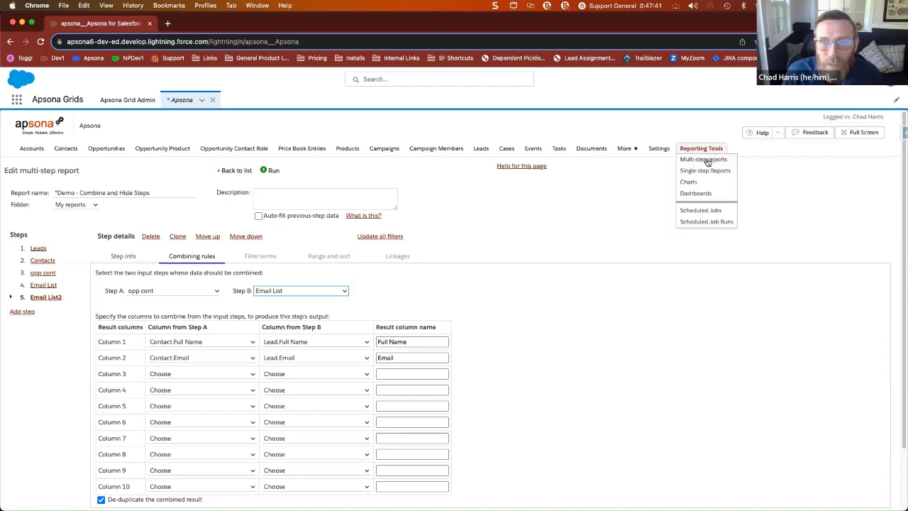
- Open the *Demo - Multiple Link report from the multi-step reports list for editing
click(706, 160)
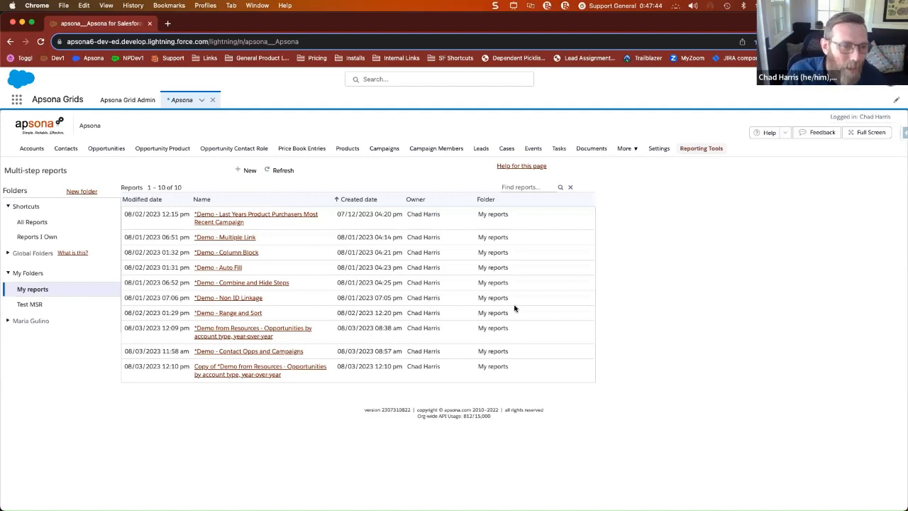
mouse_move(243, 238)
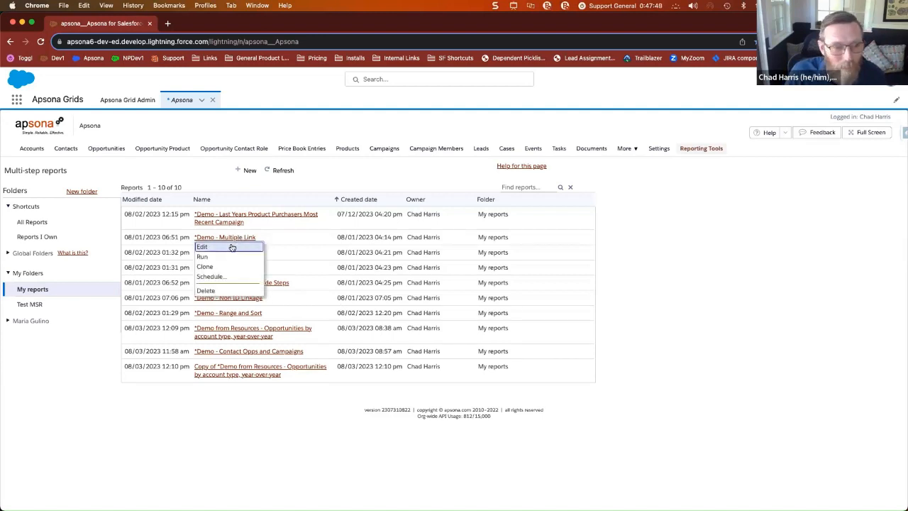
click(231, 247)
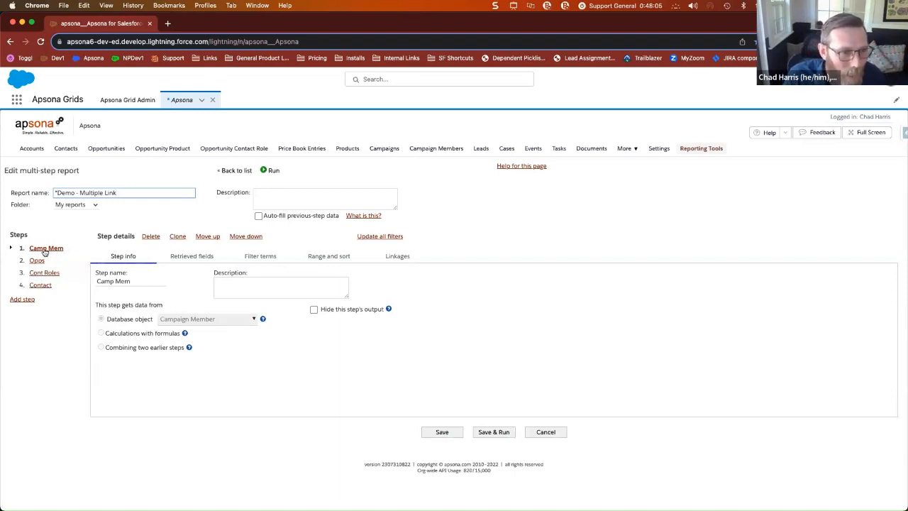
- Review the Camp Mem step's retrieved fields, including the column details of Campaign Member.Contact
click(193, 260)
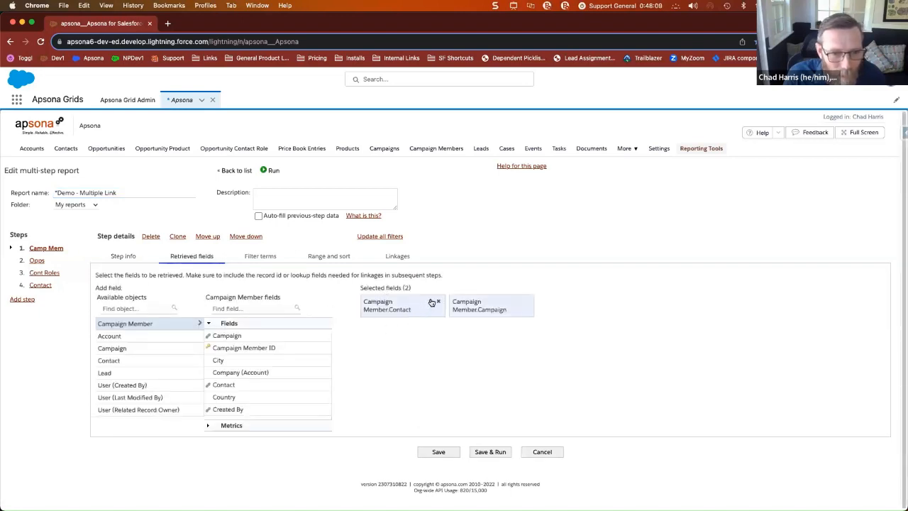
click(430, 301)
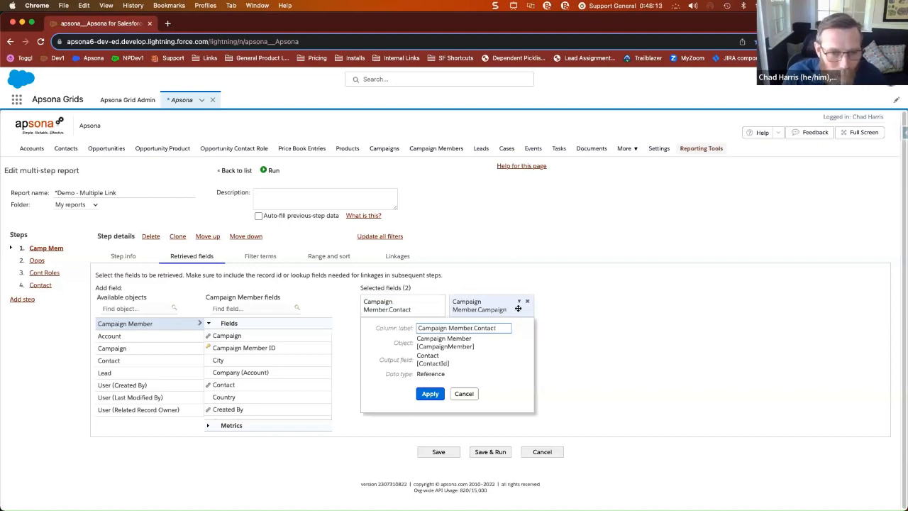
click(577, 314)
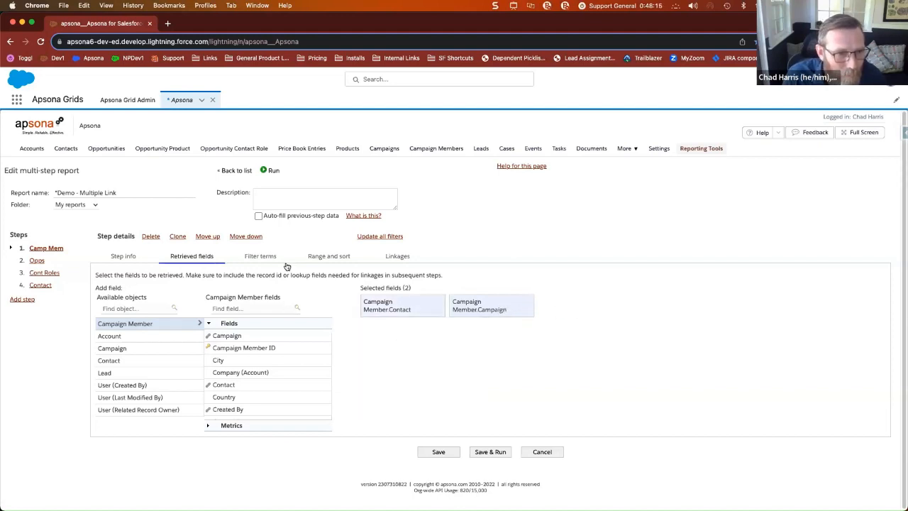
click(248, 258)
- Review the Opps step's retrieved fields and its linkage to the Camp Mem step
click(37, 261)
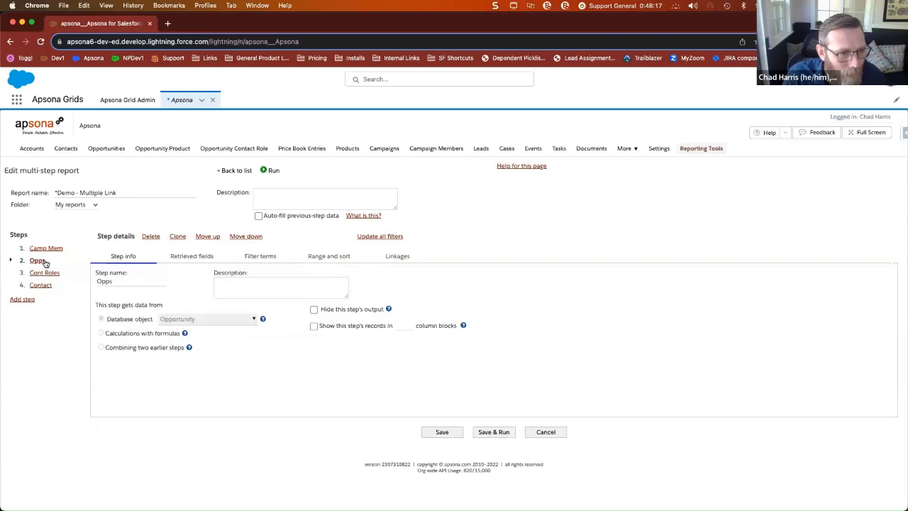
click(199, 257)
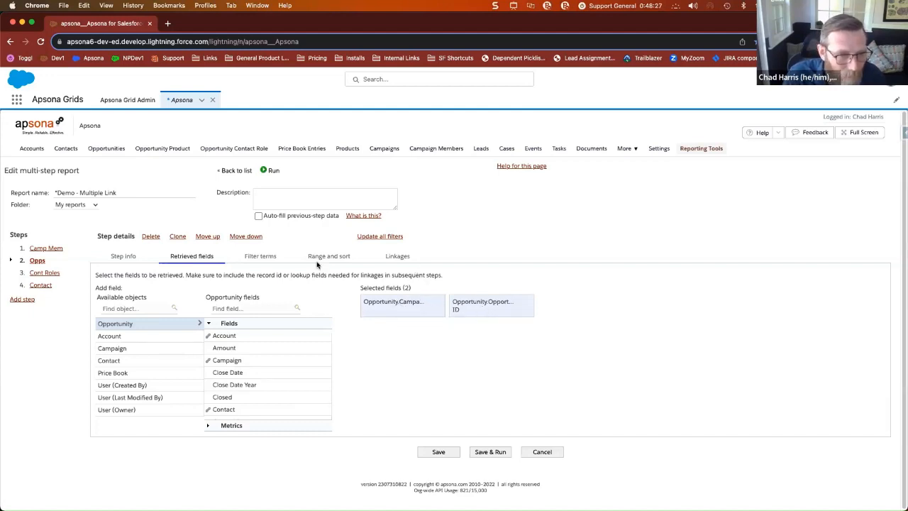
click(394, 262)
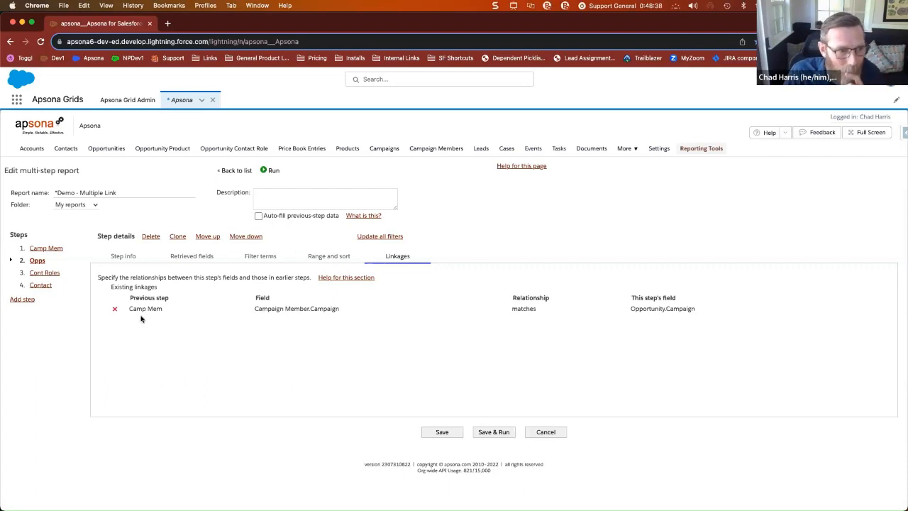
- Review the Cont Roles step's retrieved fields, its existing linkage and the further linkages it could use
click(49, 276)
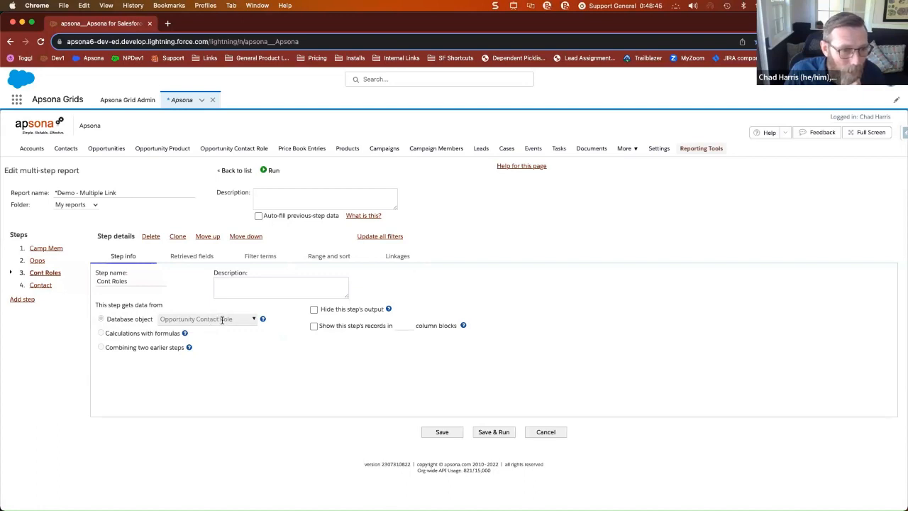
click(205, 259)
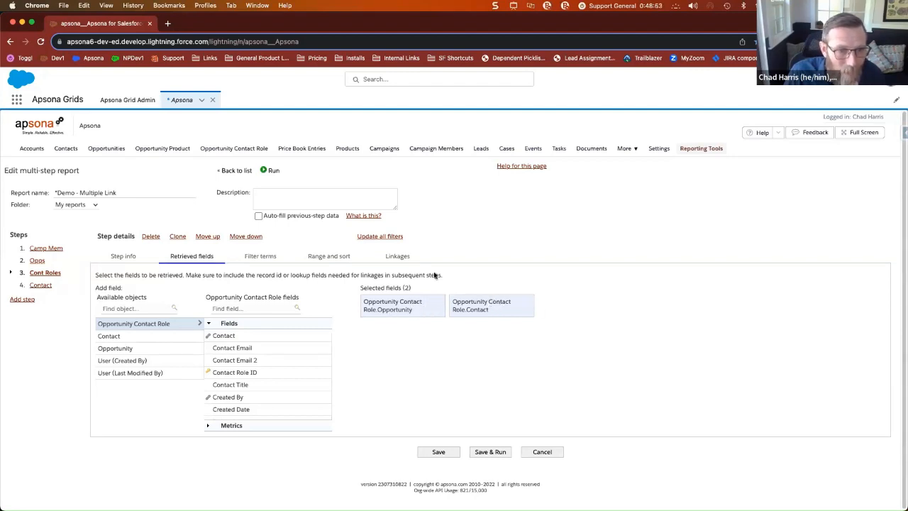
click(401, 258)
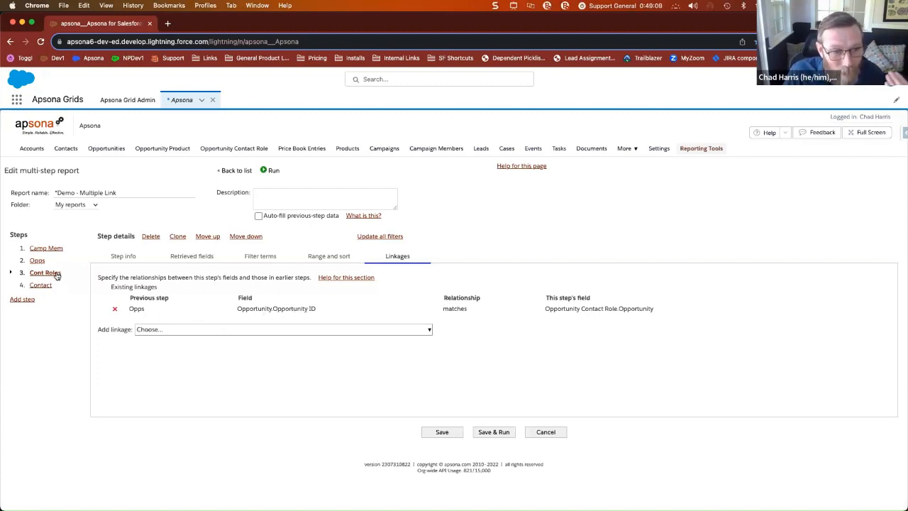
click(227, 331)
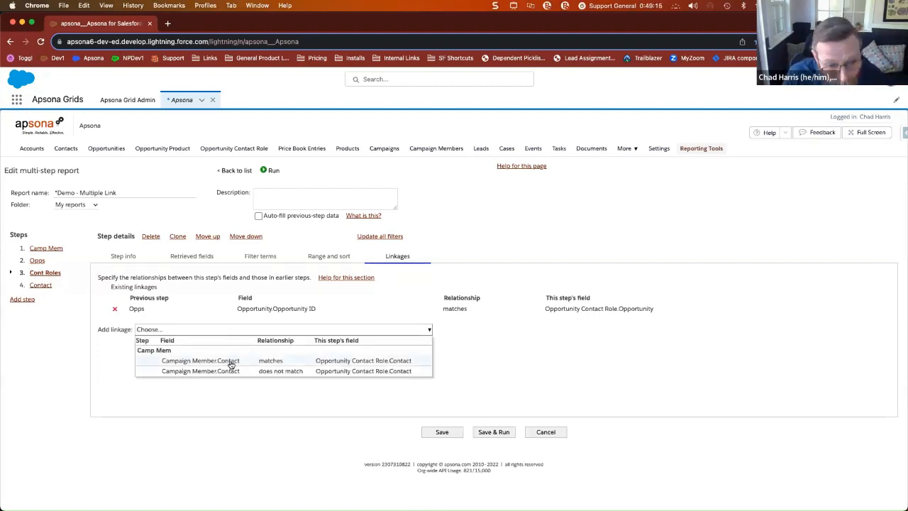
- Review the Contact step's retrieved fields and its linkages to the Camp Mem and Cont Roles steps
click(41, 285)
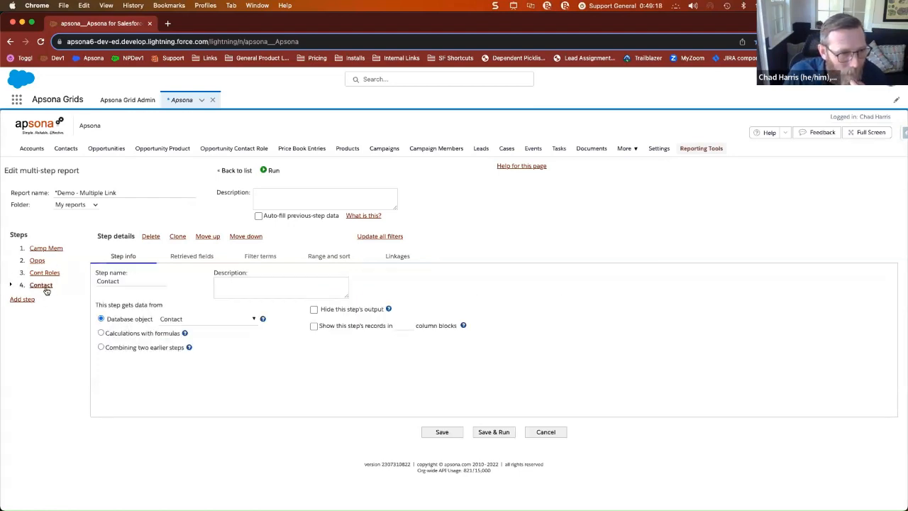
click(200, 258)
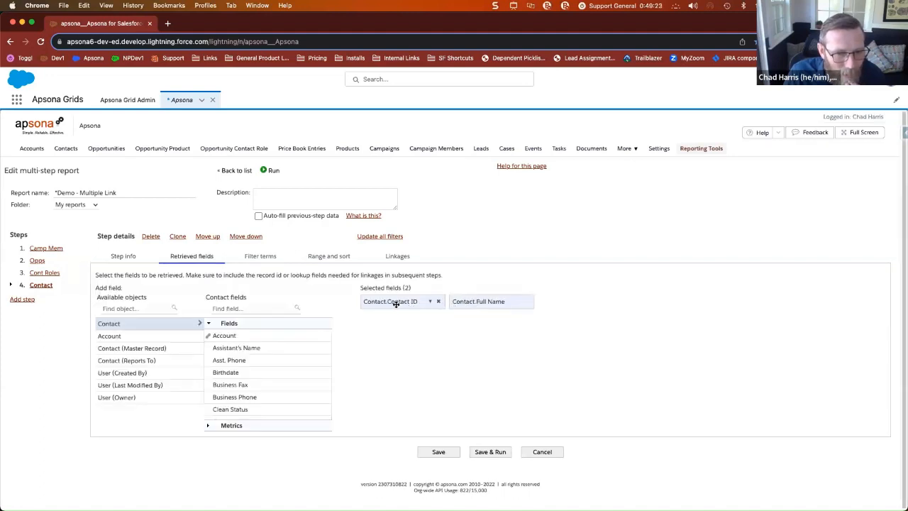
click(390, 259)
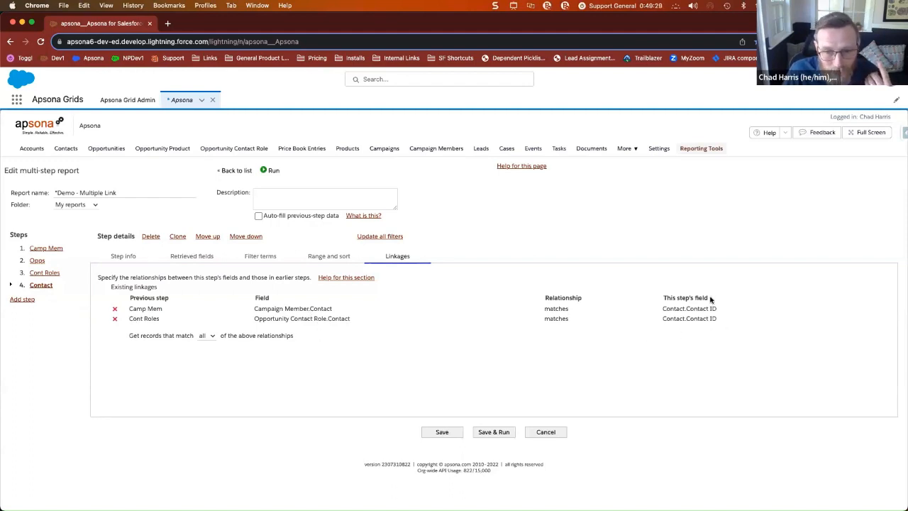
- Mark the linked fields of the Contact step's two linkages with on-screen boxes and check the all/any matching options
key(ctrl+a)
drag(661, 289, 720, 330)
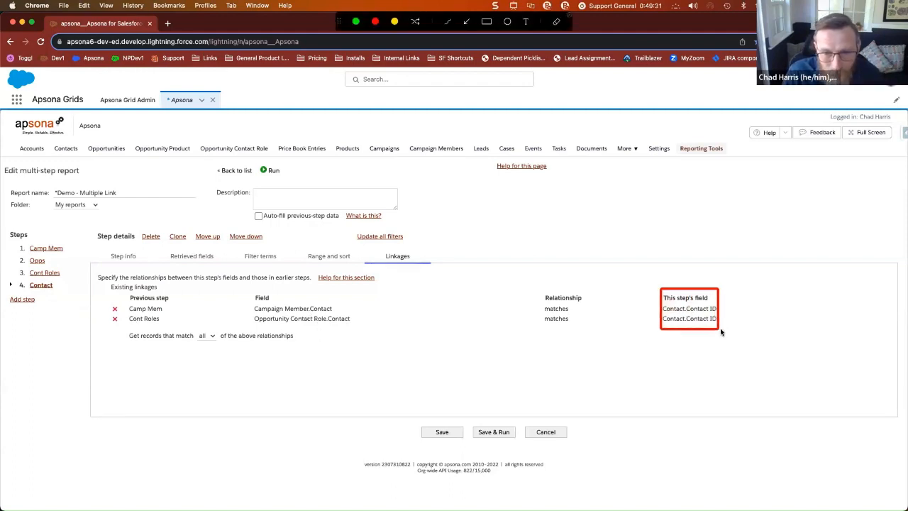
mouse_move(245, 302)
mouse_down()
mouse_move(386, 326)
mouse_move(389, 318)
mouse_up()
mouse_move(246, 315)
mouse_down()
mouse_move(299, 338)
mouse_move(388, 335)
mouse_move(385, 328)
mouse_up()
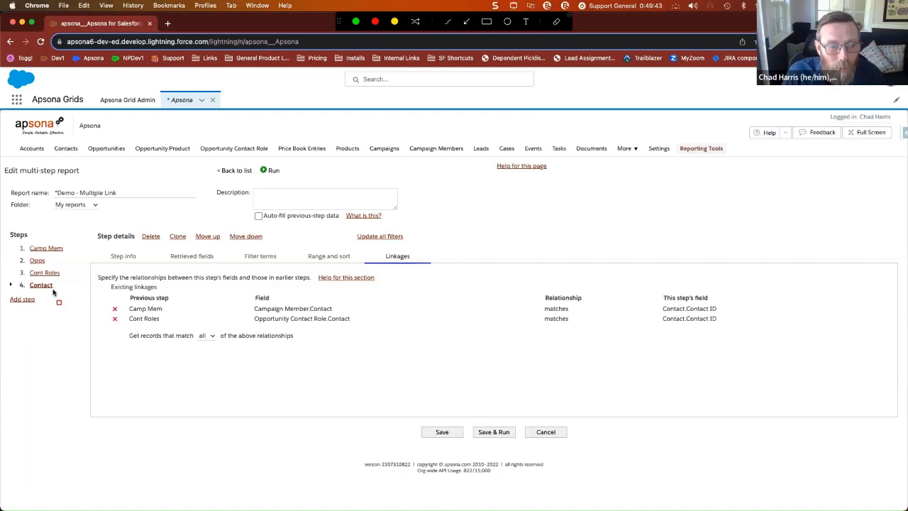
drag(247, 305, 338, 313)
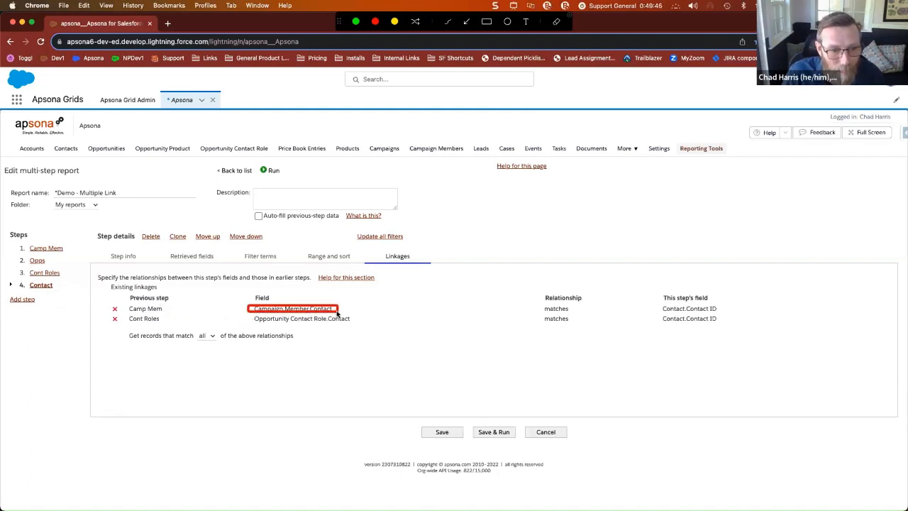
drag(247, 313, 358, 326)
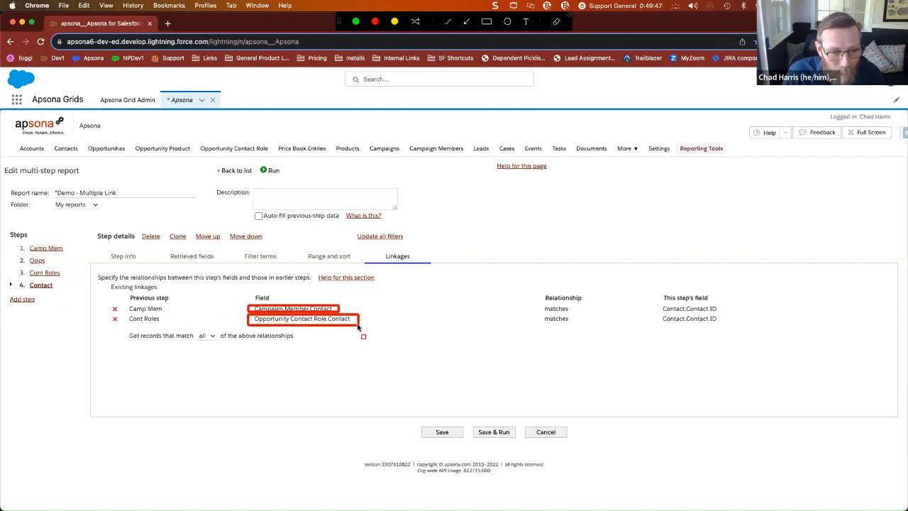
key(Escape)
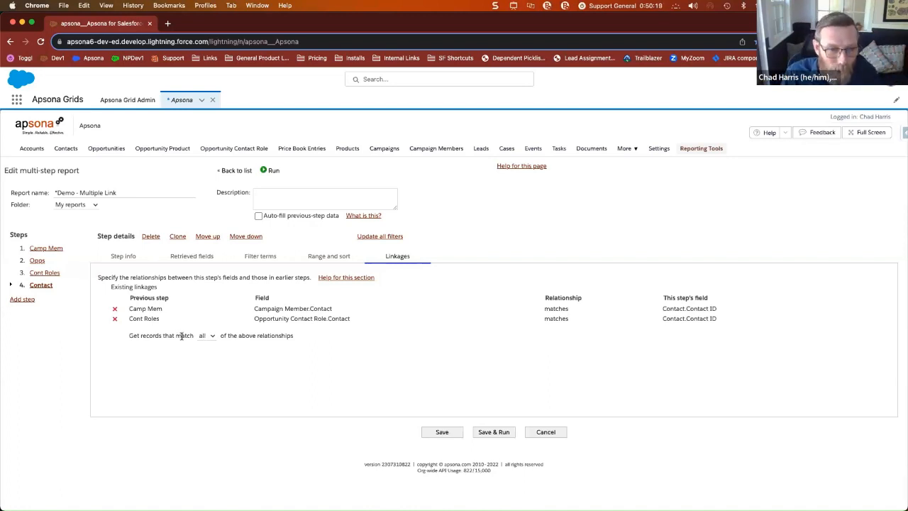
click(211, 336)
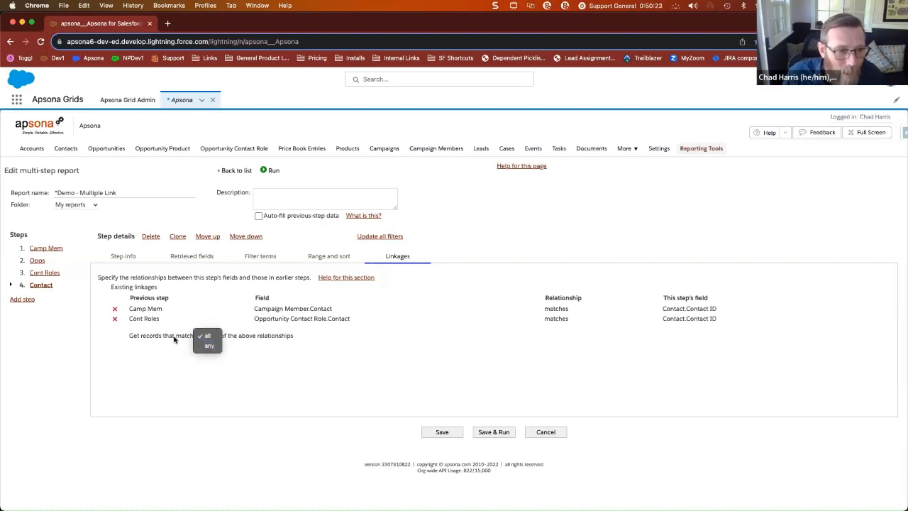
click(221, 338)
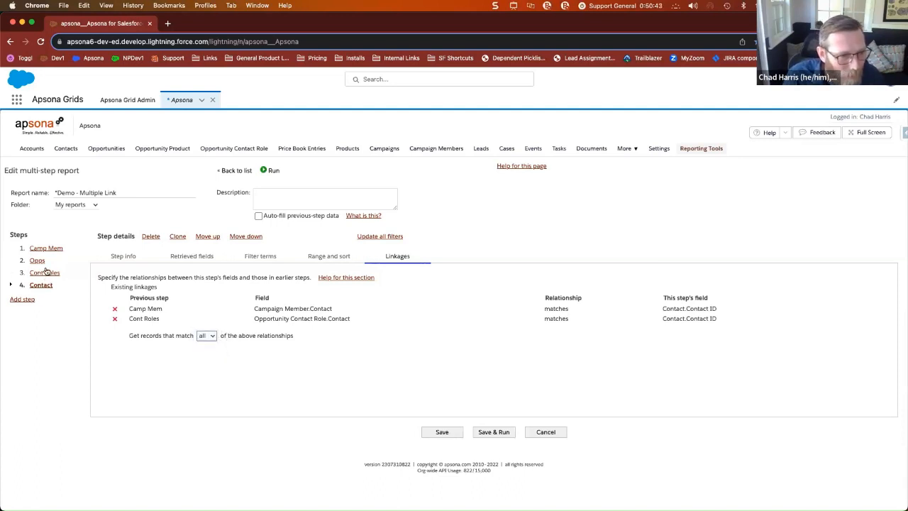
- Save and run the Multiple Link report, then look through its records down to the last row
click(497, 432)
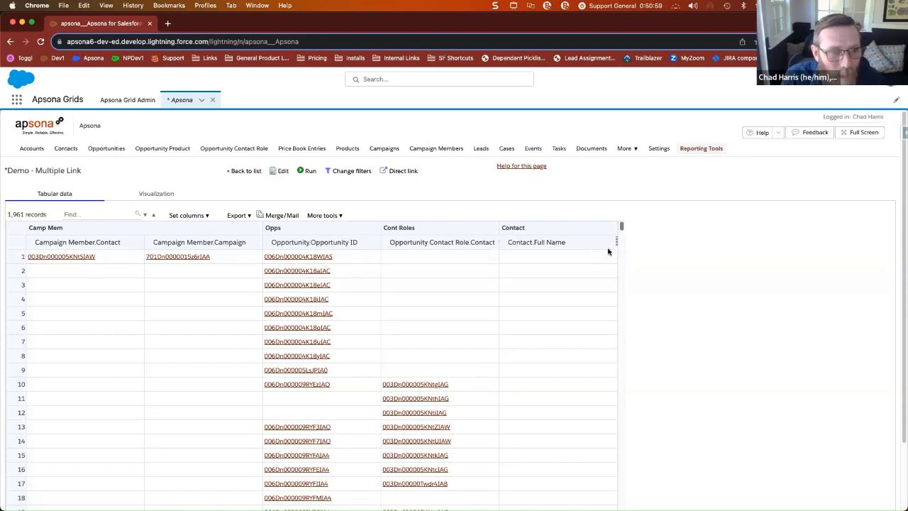
drag(621, 230, 618, 496)
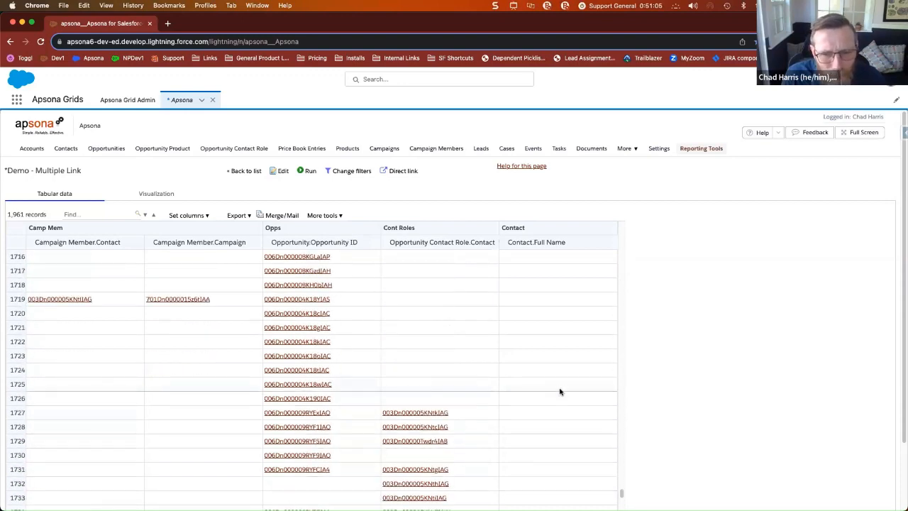
scroll(561, 391, down, 15)
scroll(560, 390, down, 20)
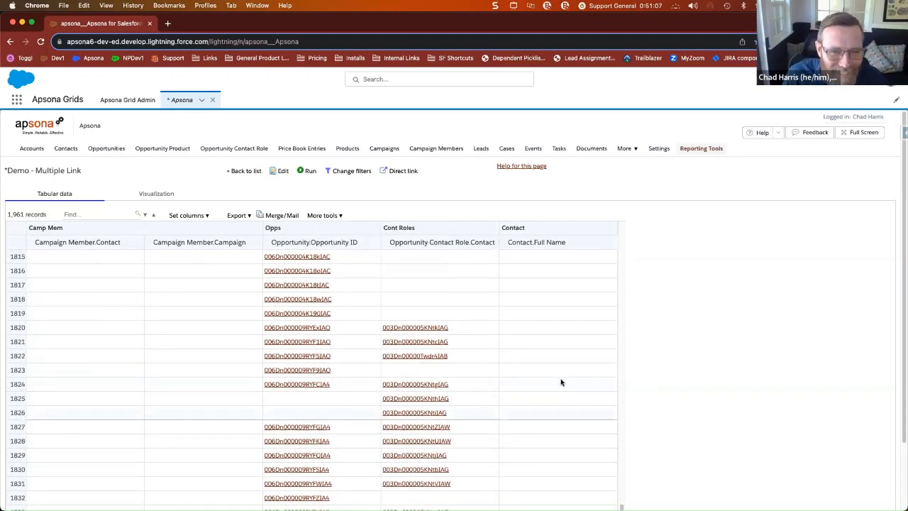
scroll(565, 370, down, 3)
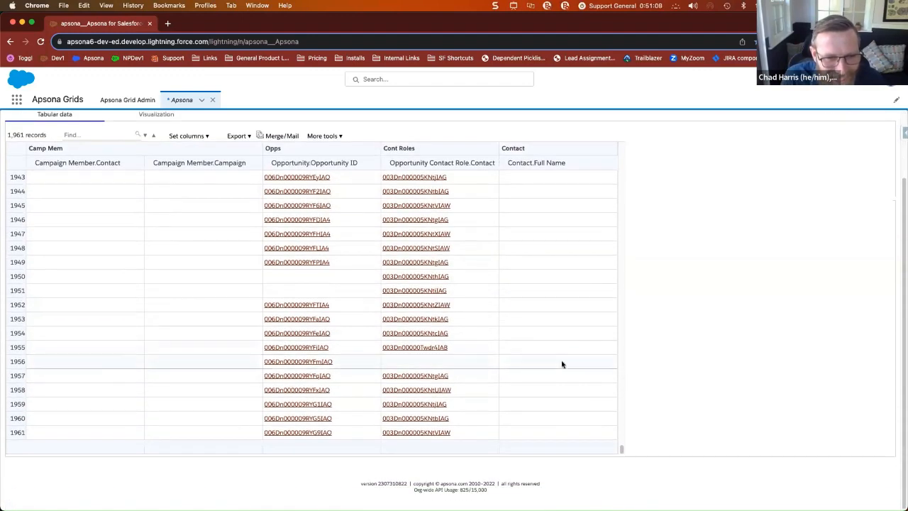
scroll(780, 259, up, 5)
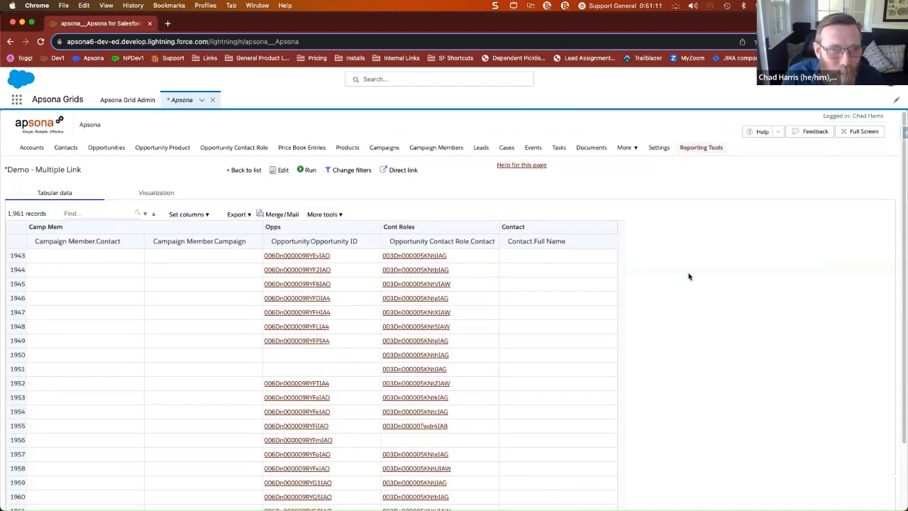
- Edit the report so the Contact step gets records that match any of its linkage relationships, and save and run it
click(279, 170)
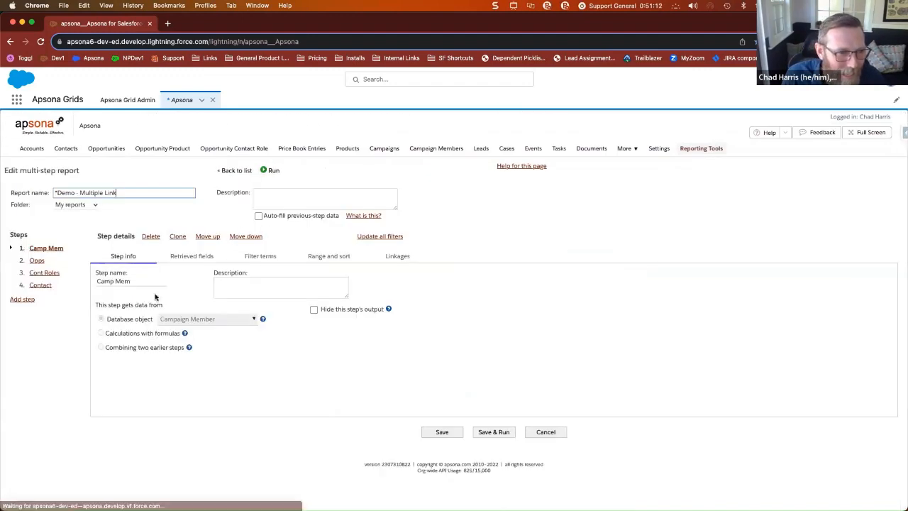
click(47, 285)
click(206, 256)
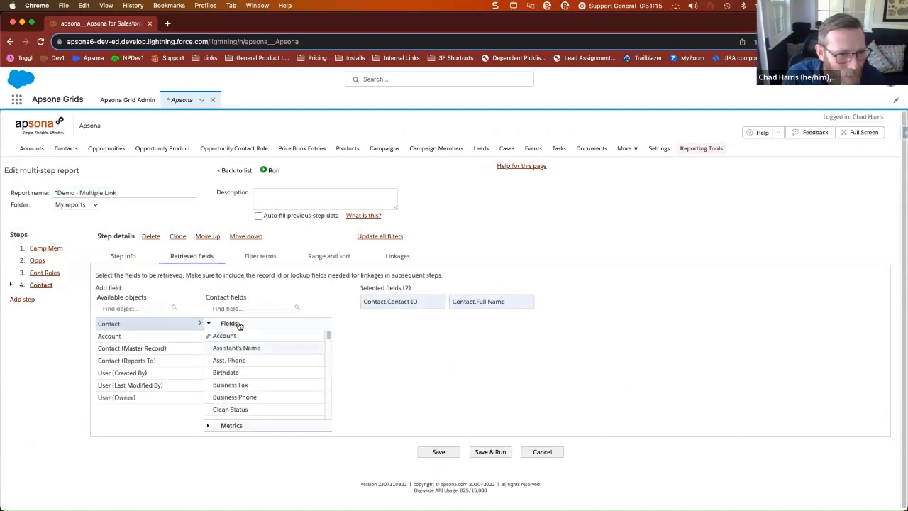
click(397, 256)
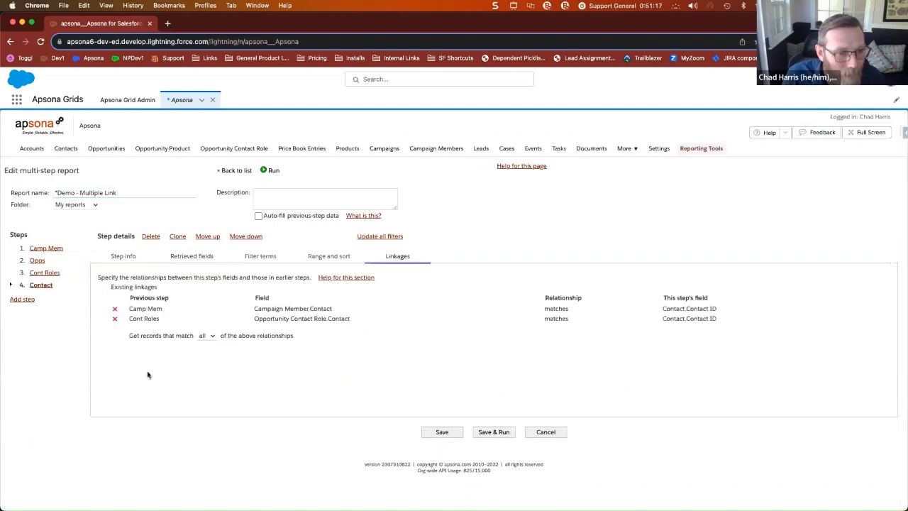
click(211, 336)
click(220, 364)
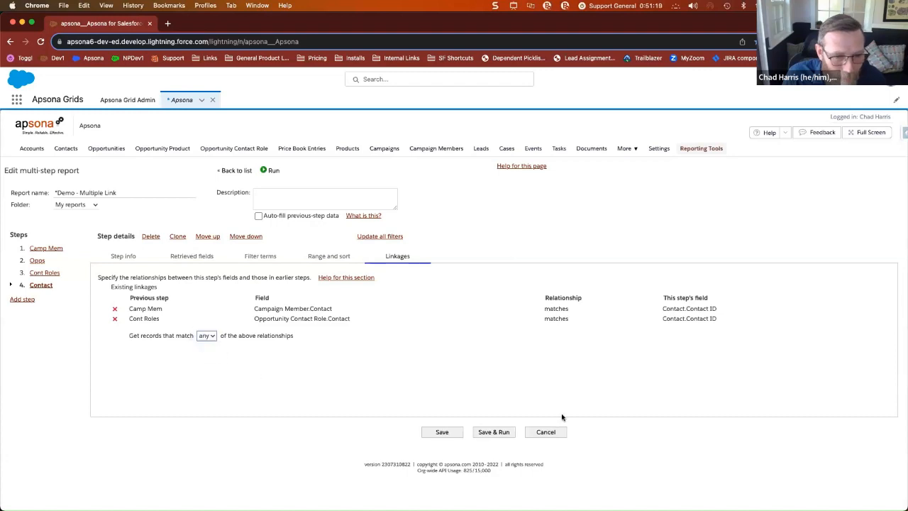
click(486, 431)
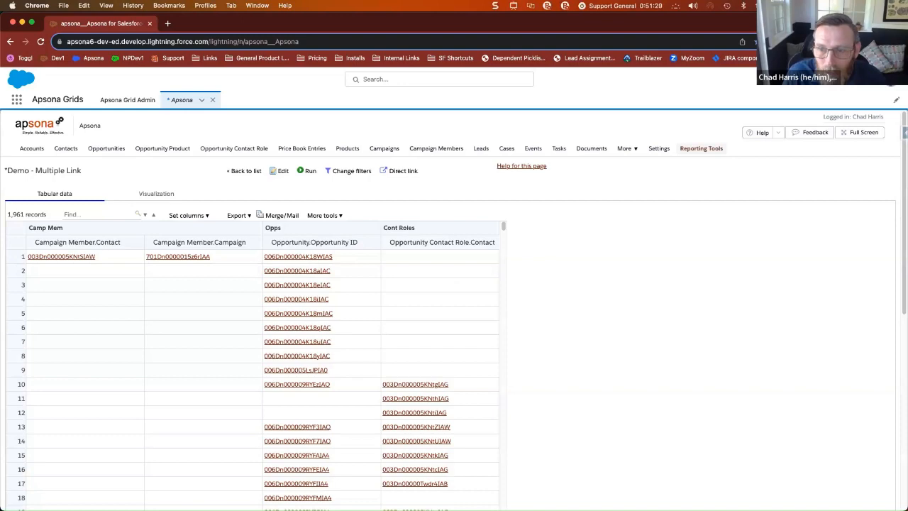
- Compare the report's combined Camp Mem, Opps and Cont Roles table with the separate Contact table below it
scroll(453, 312, down, 5)
scroll(893, 413, down, 5)
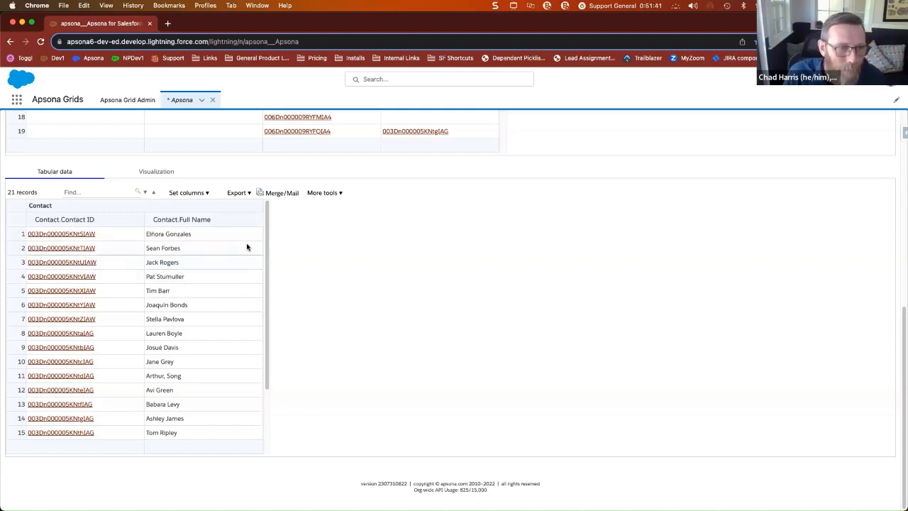
mouse_move(267, 241)
mouse_down()
mouse_move(265, 279)
mouse_move(271, 224)
mouse_up()
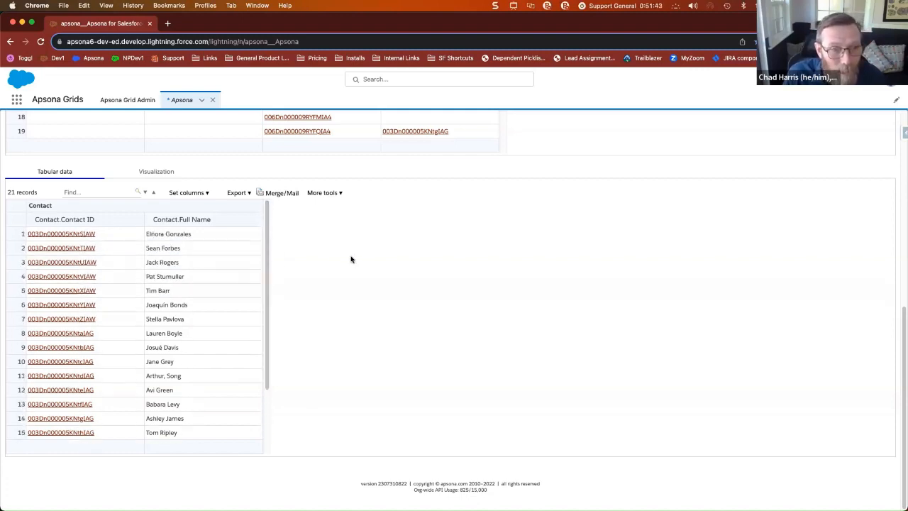
scroll(355, 264, up, 3)
scroll(628, 260, up, 5)
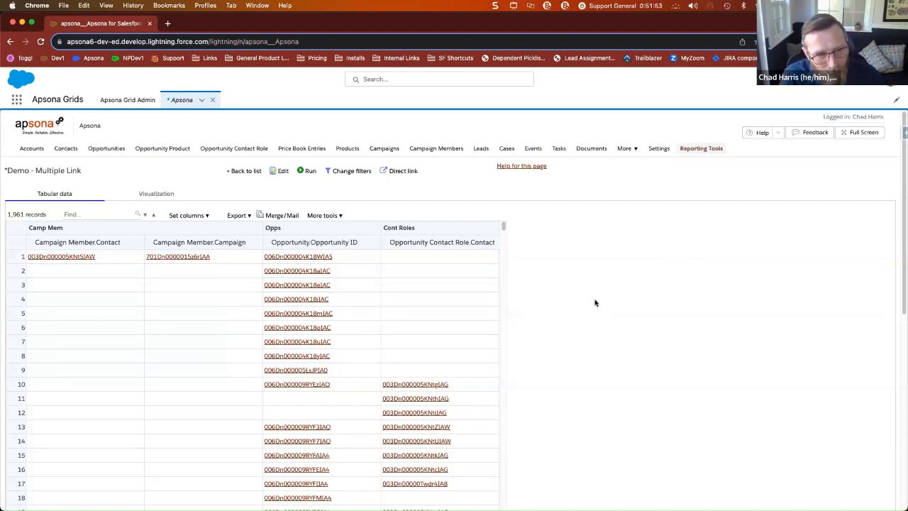
scroll(599, 324, down, 2)
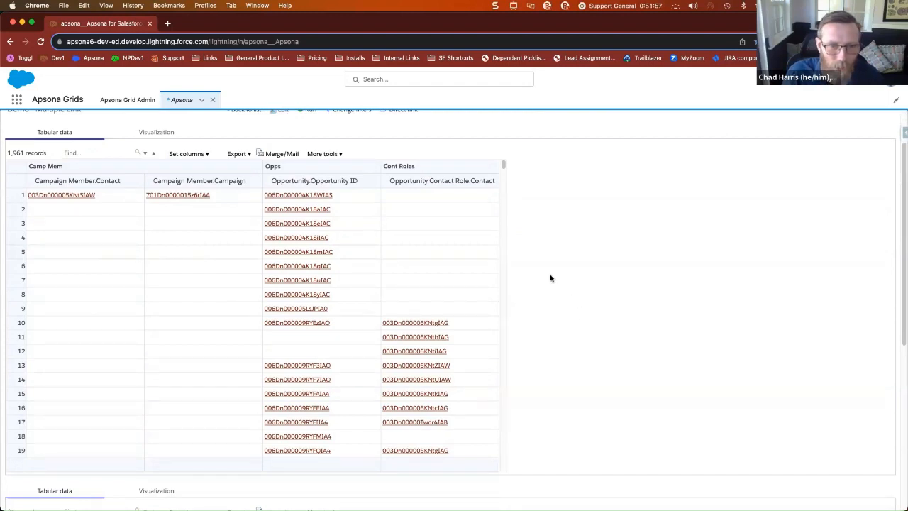
scroll(573, 259, up, 2)
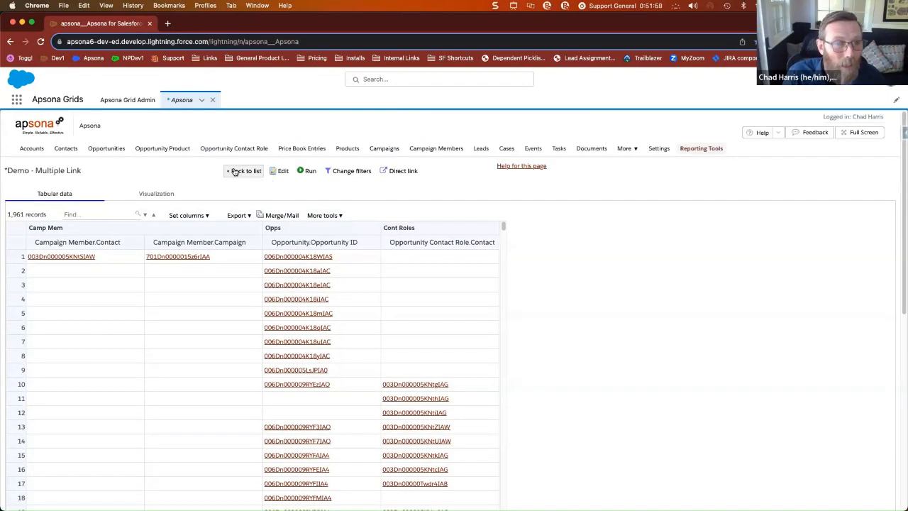
- Reopen the Multiple Link report for editing
click(282, 172)
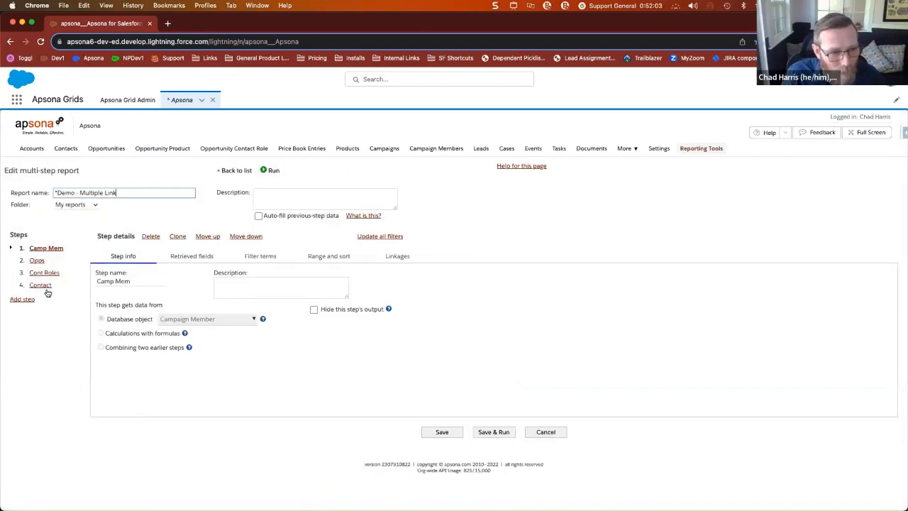